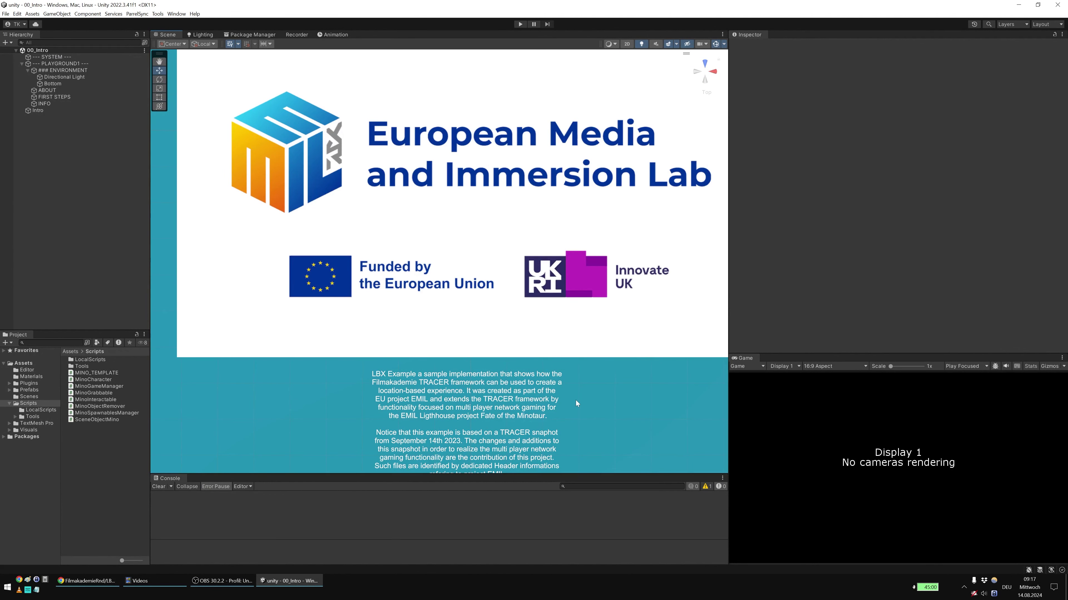
Step: Read the project introduction in the scene, view the TRACER page in the Chrome browser, and return to Unity
middle_click_drag(576, 400, 575, 317)
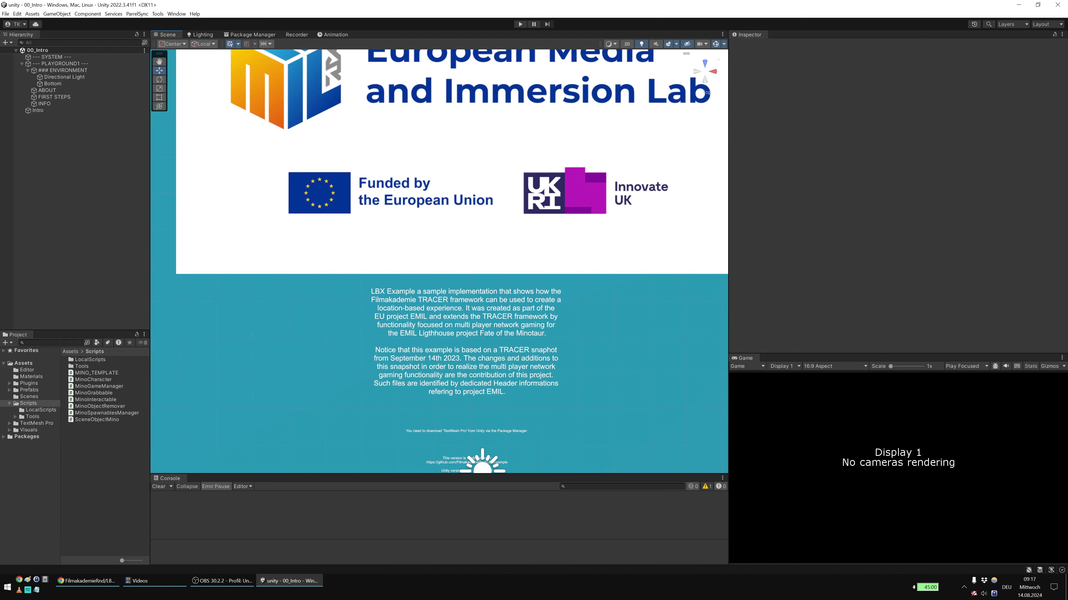
left_click(88, 582)
left_click(631, 8)
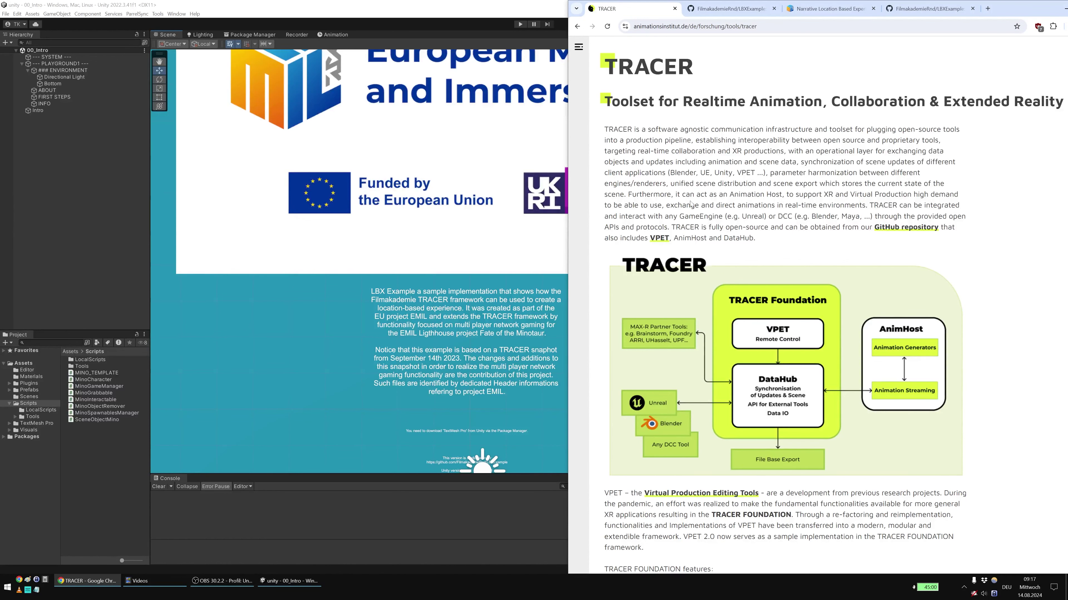
left_click(388, 6)
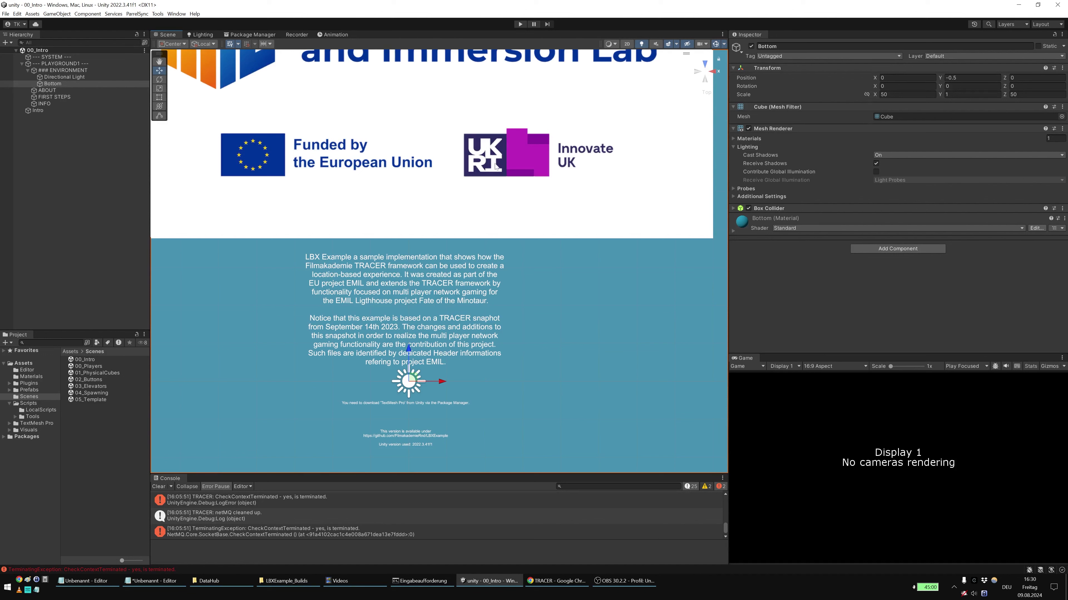
Step: Inspect the SceneObjectMino and MinoInteractable scripts in the Scripts folder, then show the topic outline in the text editor
left_click(30, 404)
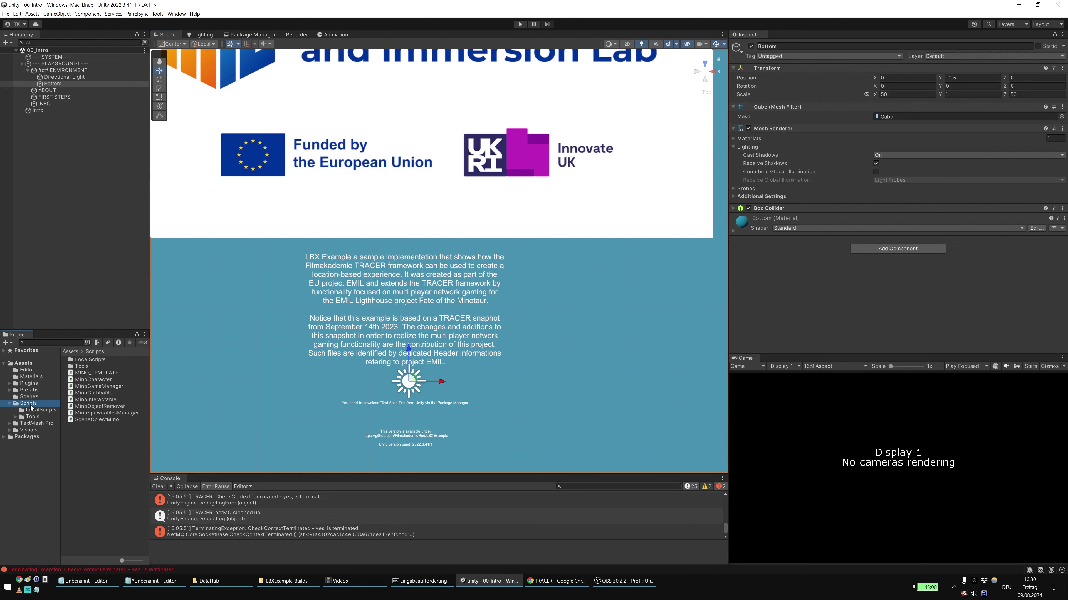
left_click(93, 420)
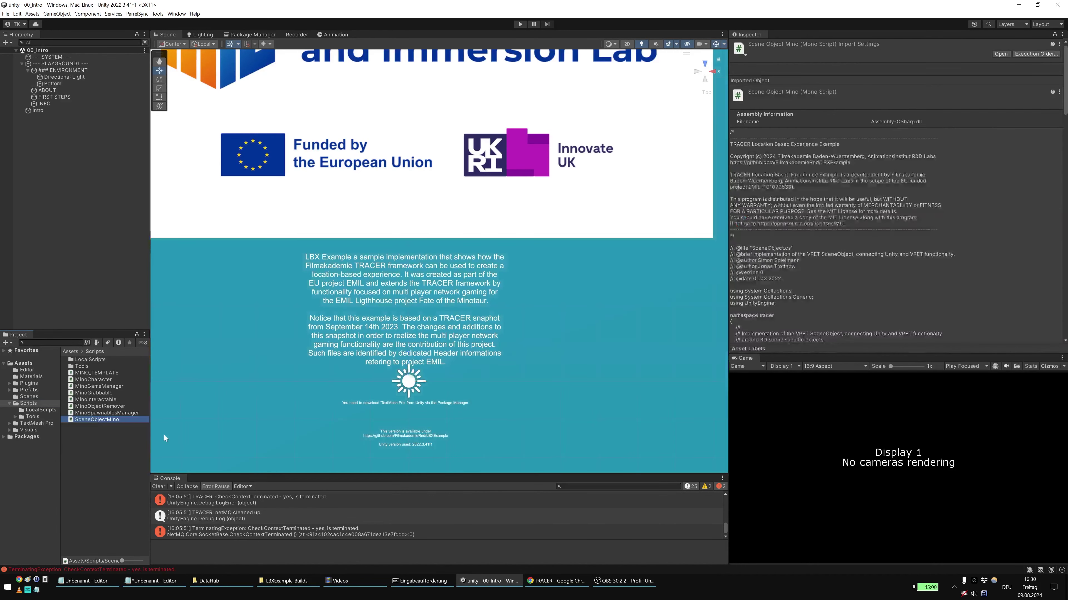
left_click(105, 400)
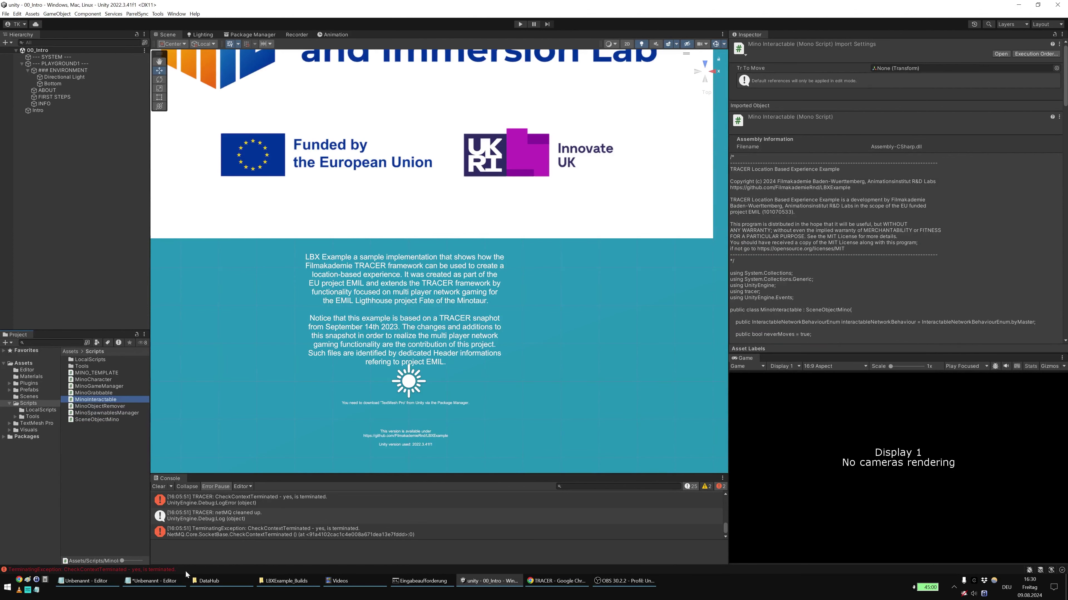
left_click(154, 581)
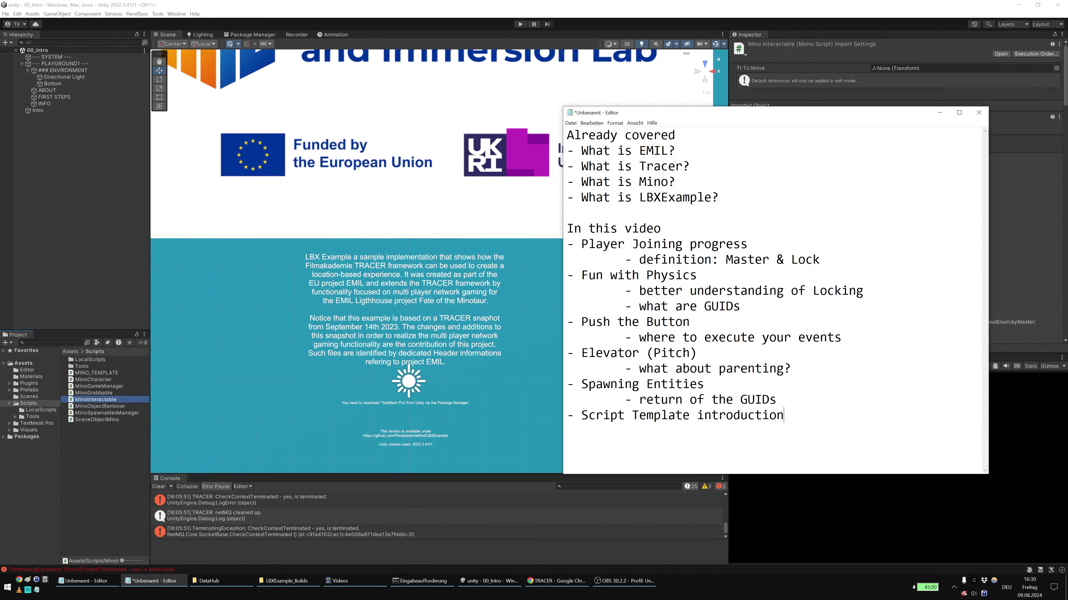
Step: Show the Scenes folder, read the scene's package and version notes, and check the TextMeshPro package in the Package Manager
left_click(33, 397)
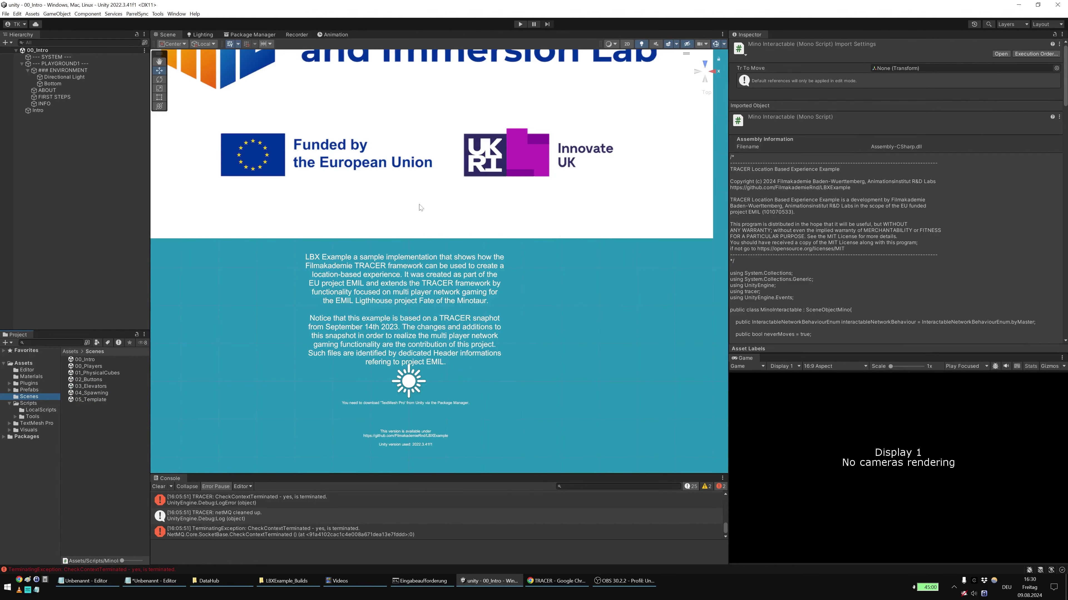
scroll(419, 205, "up", 4)
middle_click_drag(388, 424, 449, 232)
scroll(449, 232, "up", 2)
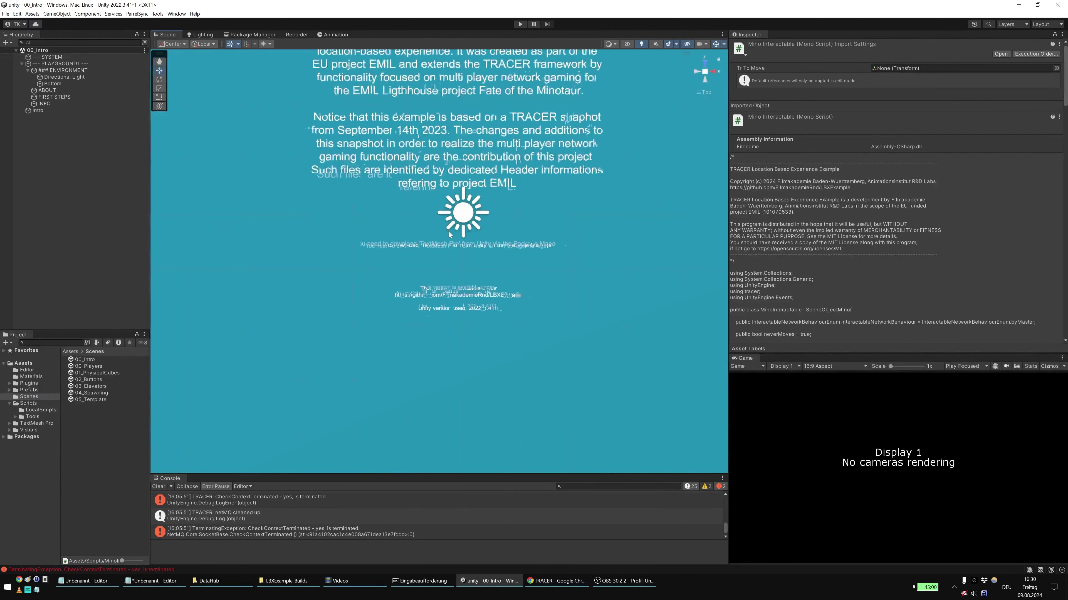
scroll(449, 232, "up", 3)
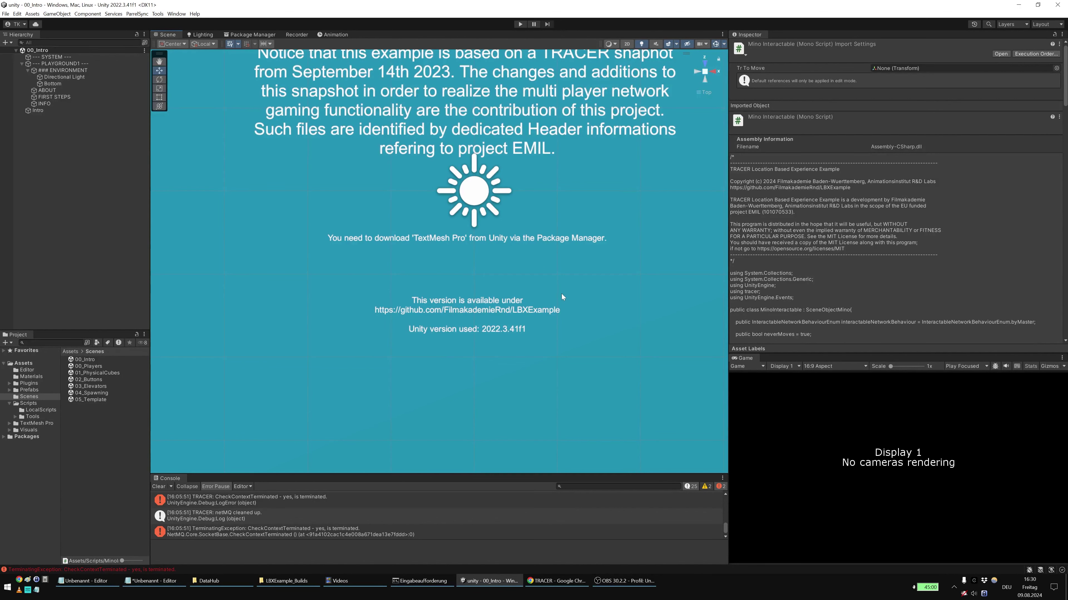
left_click(268, 35)
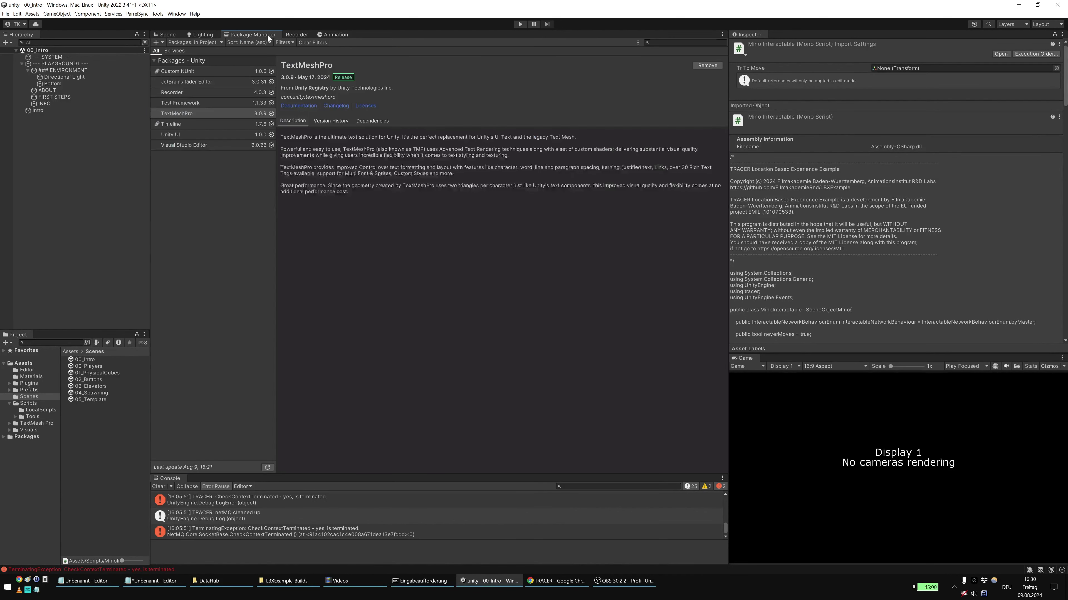
left_click(184, 114)
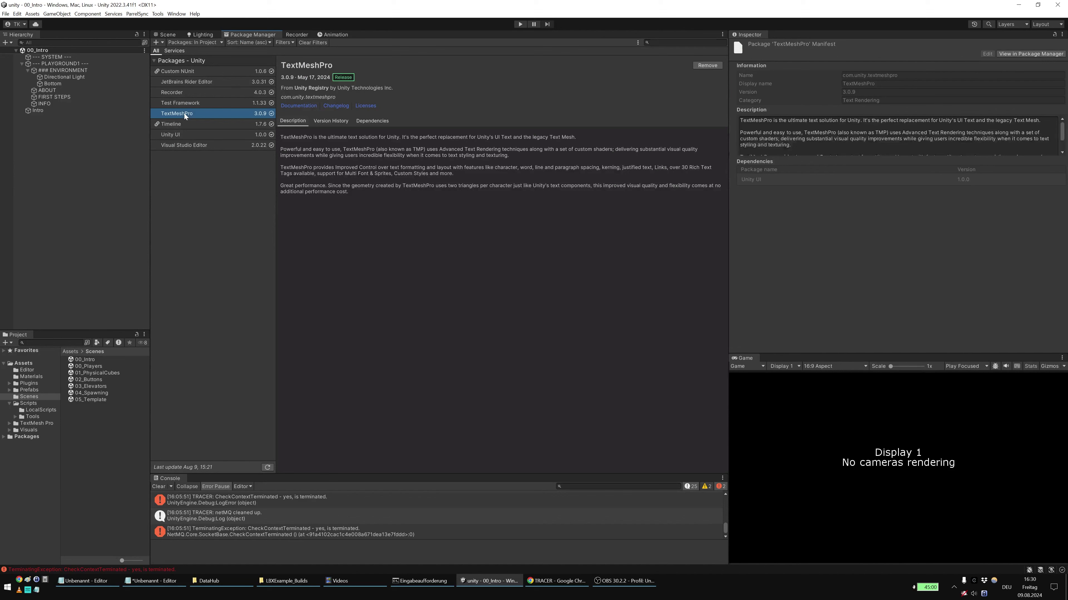
left_click(169, 35)
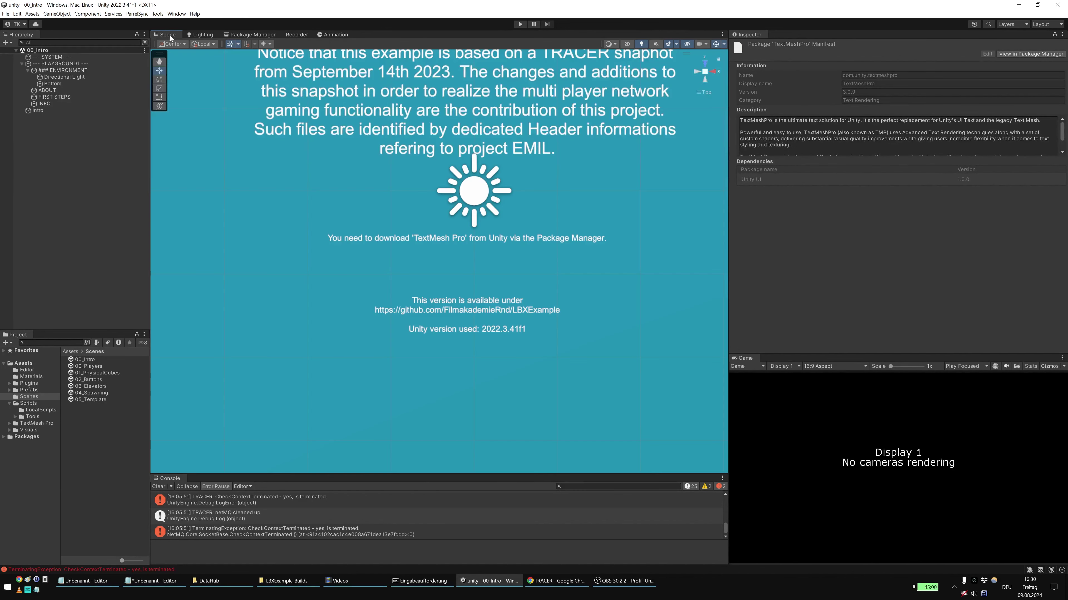
Step: Open the 00_Players scene and bring its Player Joining instructions into readable view
scroll(482, 156, "down", 3)
middle_click_drag(482, 156, 457, 198)
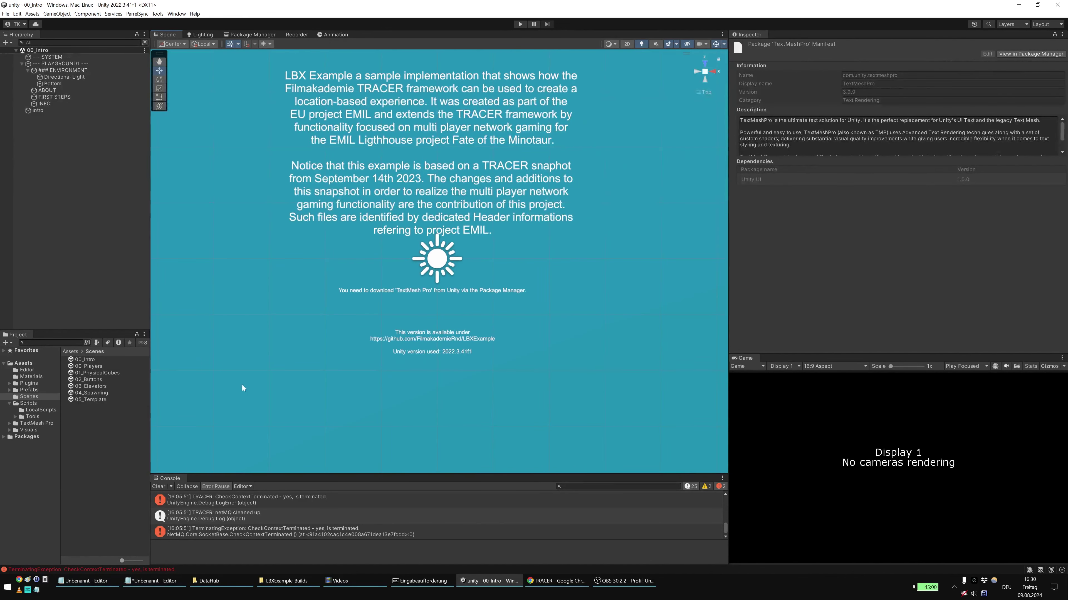
double_click(87, 366)
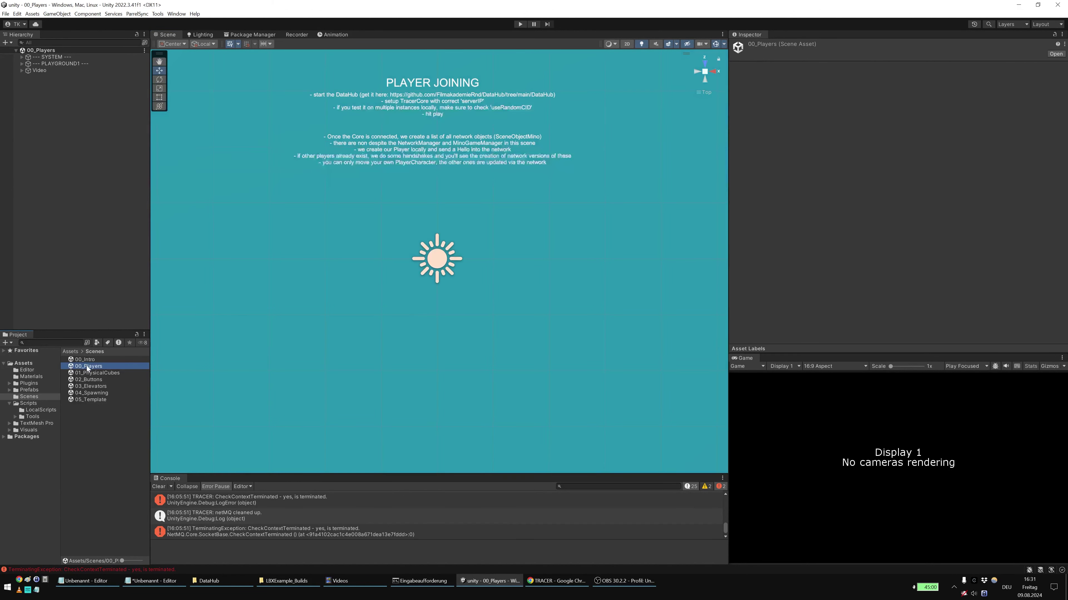
middle_click_drag(499, 224, 498, 294)
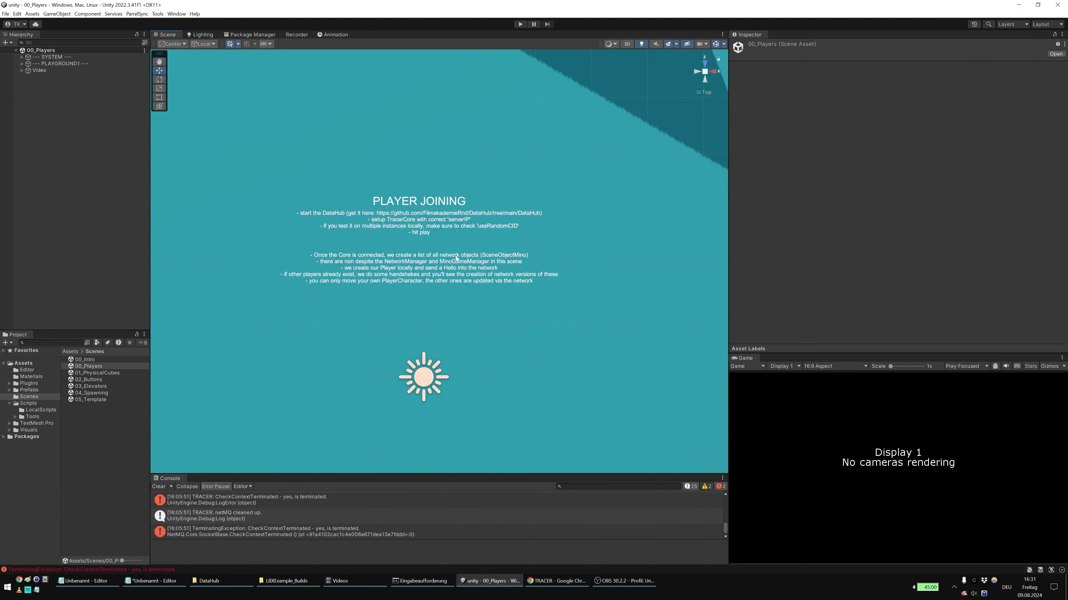
middle_click_drag(318, 174, 340, 227)
scroll(332, 245, "up", 4)
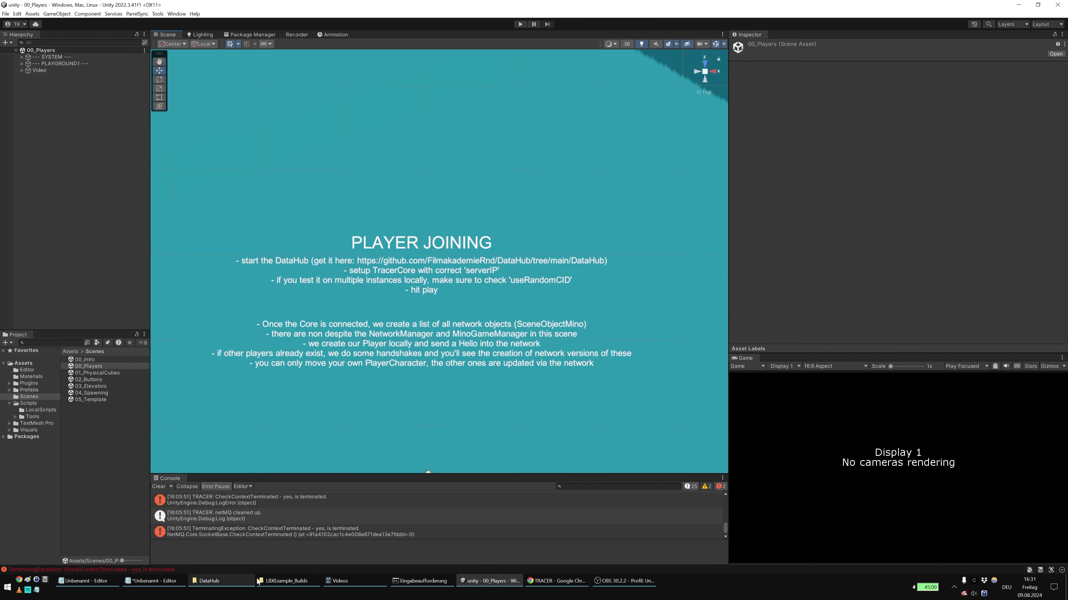
Step: Switch to Chrome to view the FilmakademieRnd/DataHub GitHub repository, then return to Unity
left_click(547, 586)
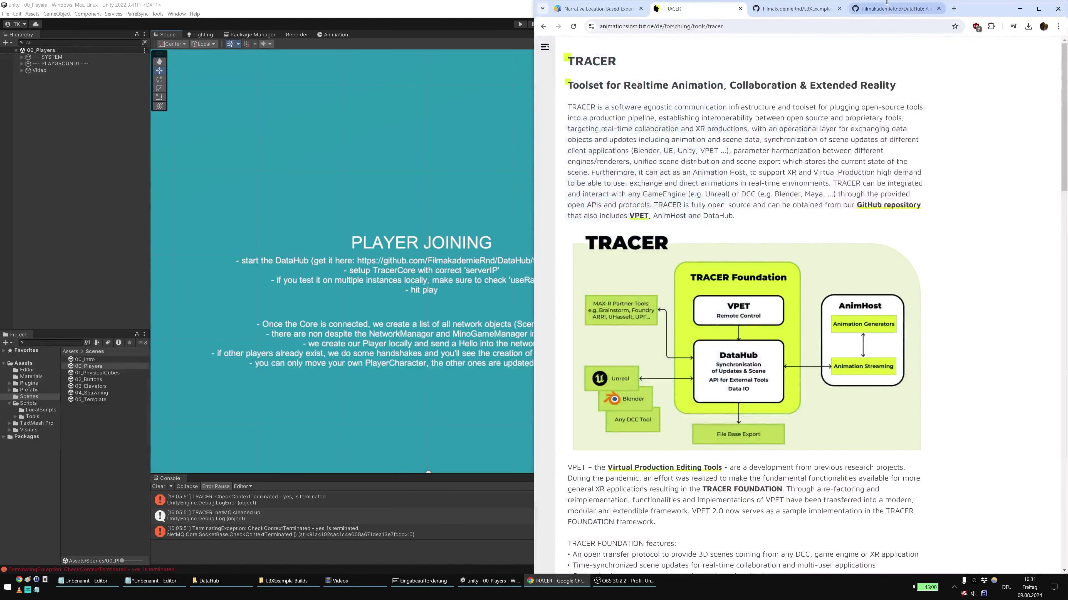
left_click(881, 8)
left_click(847, 31)
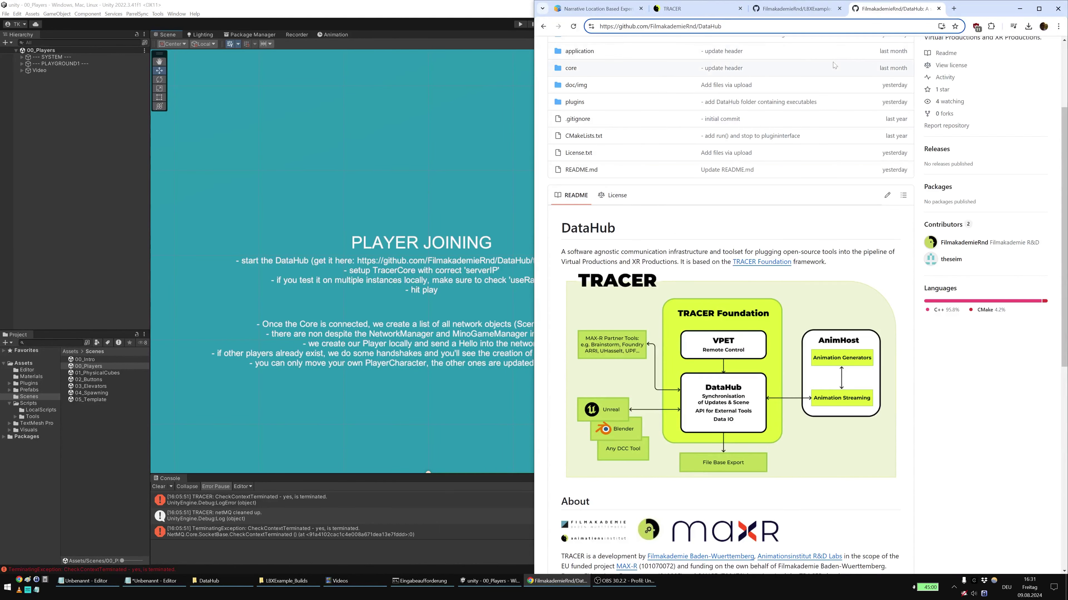
left_click(539, 583)
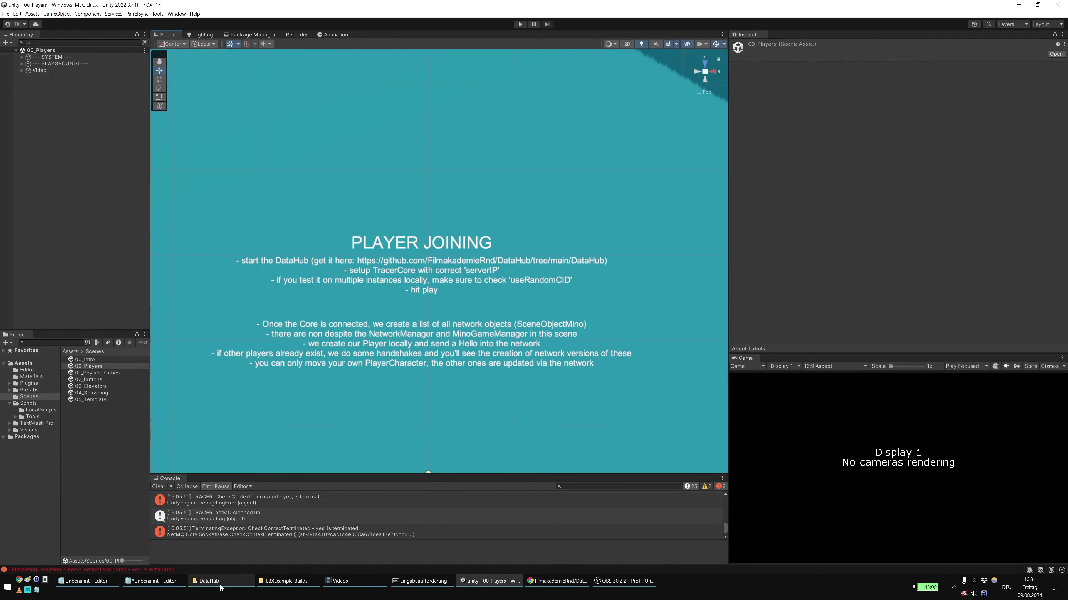
Step: Show the local DataHub folder and start DataHub.exe in the command prompt with the options -ownIP 127.0.0.1 -nl -np
left_click(209, 580)
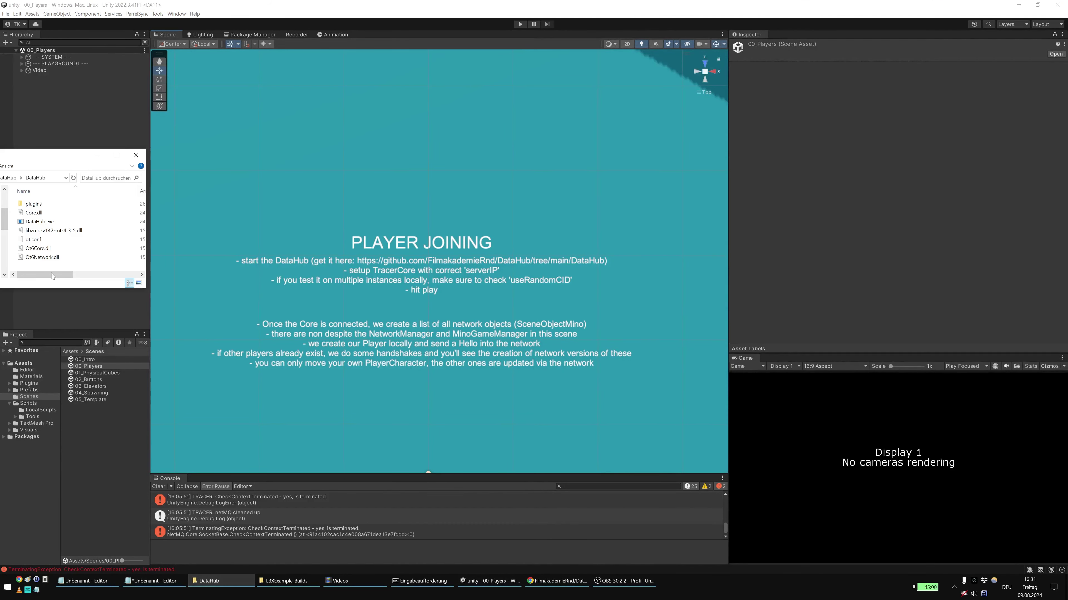
left_click(436, 588)
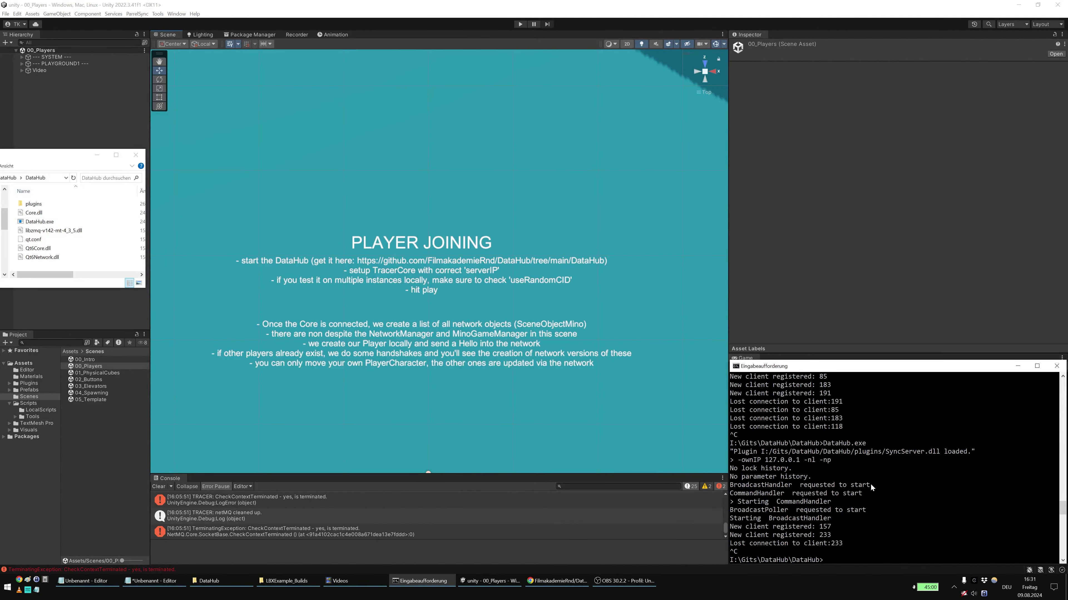
key("Up")
key("Return")
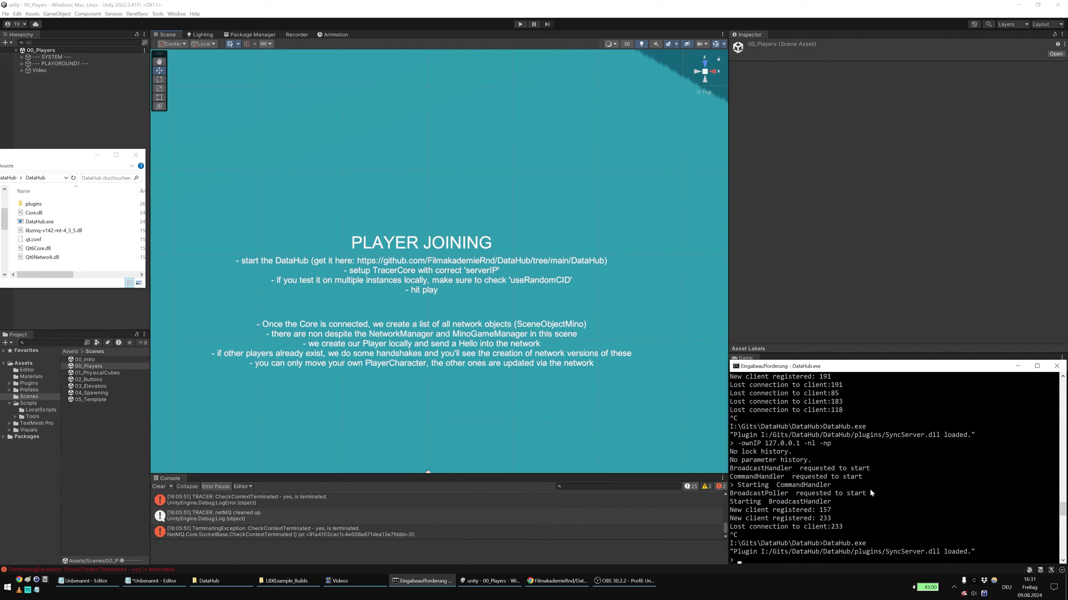
key("Up")
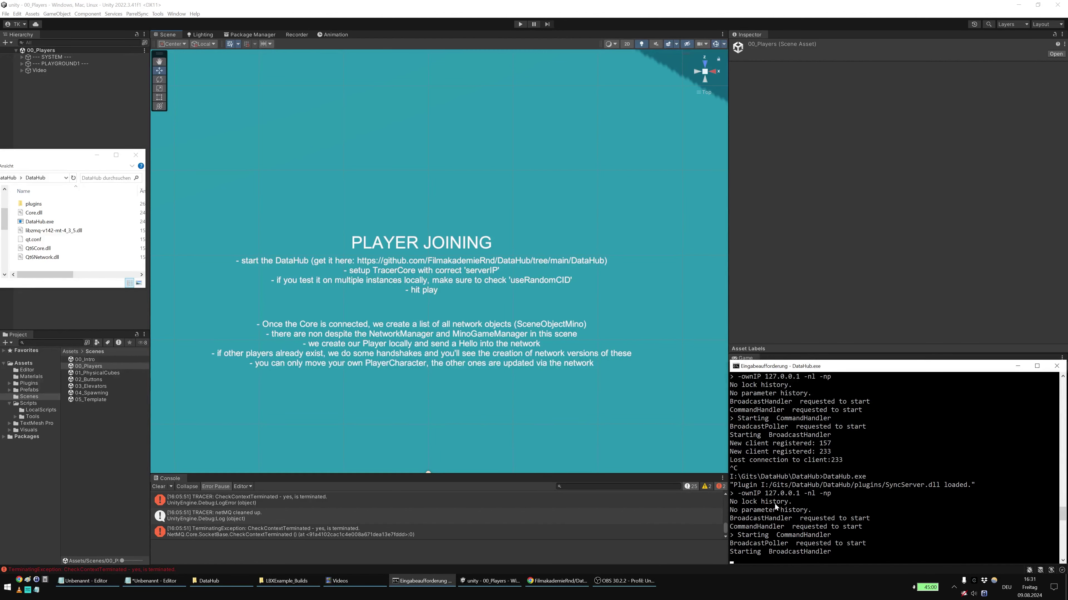
left_click(567, 3)
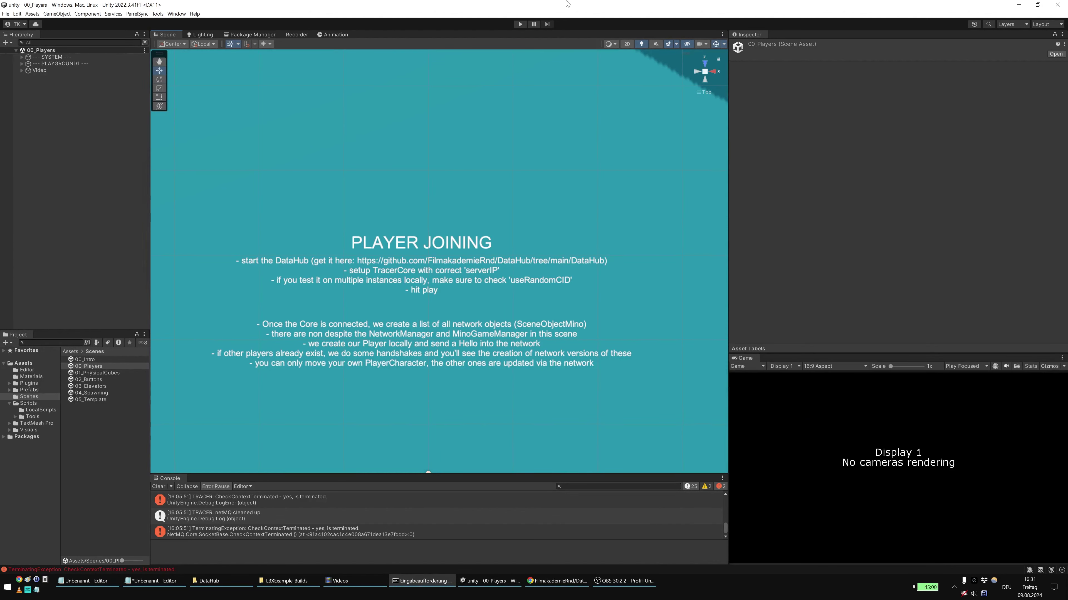
Step: Select TracerCore in the SYSTEM group and make sure Use Random CID is enabled on its Core script
left_click(22, 56)
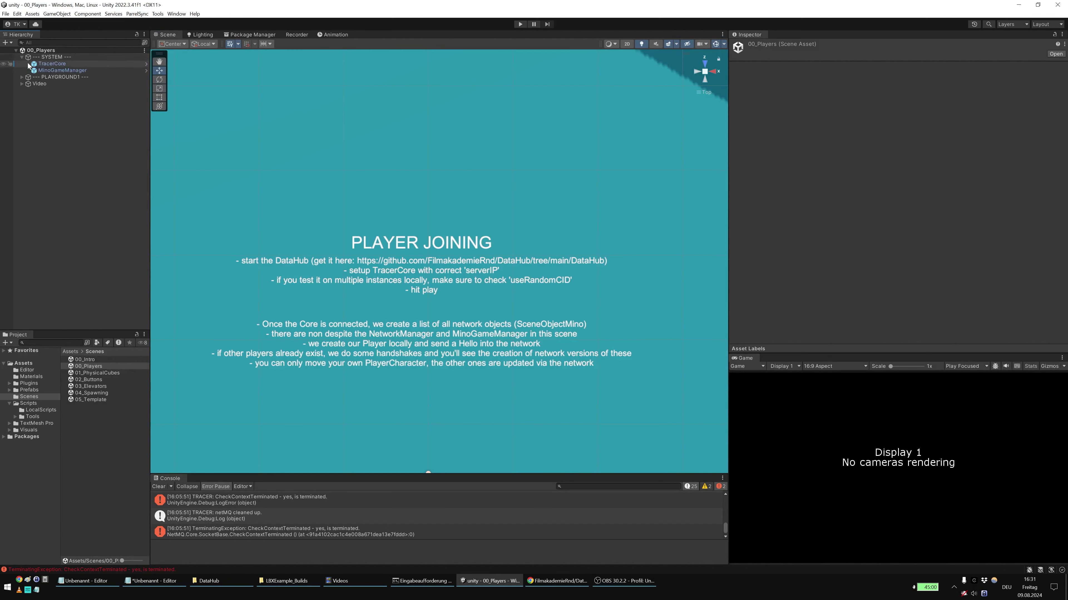
left_click(28, 63)
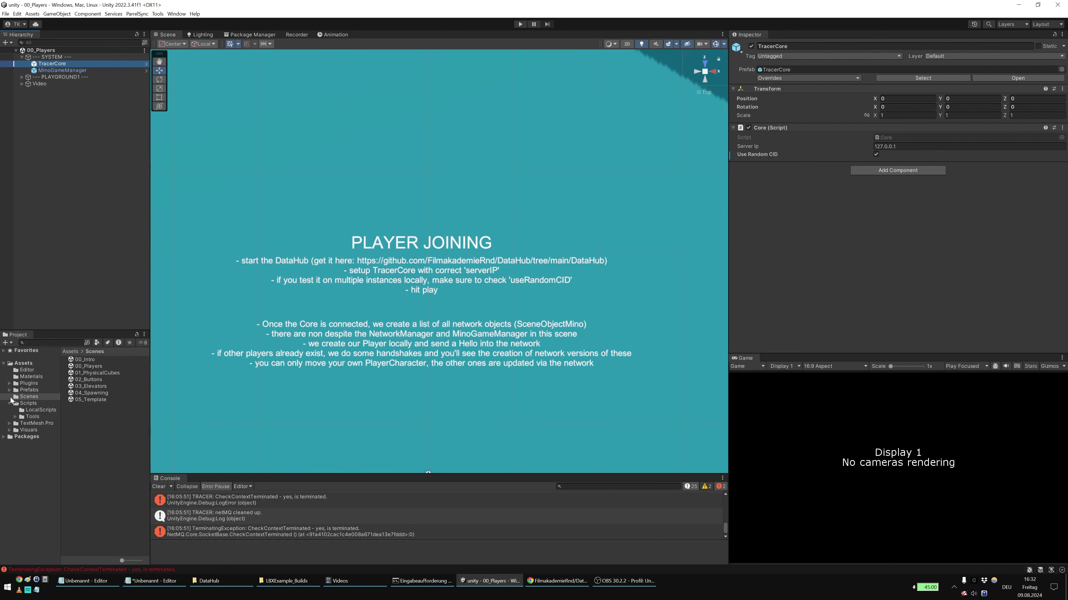
left_click(16, 416)
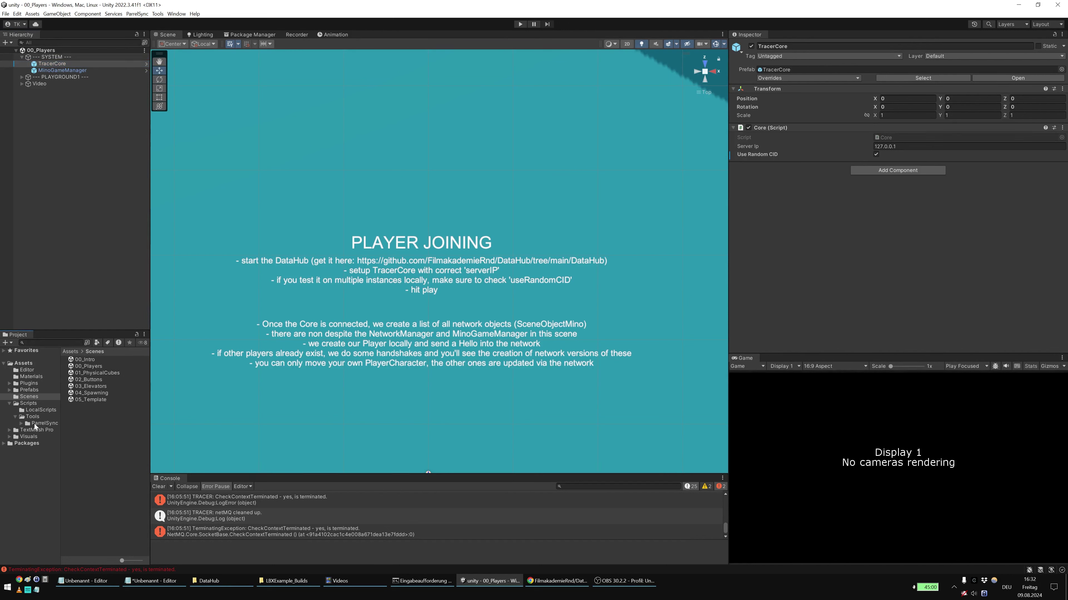
left_click(16, 417)
left_click(875, 154)
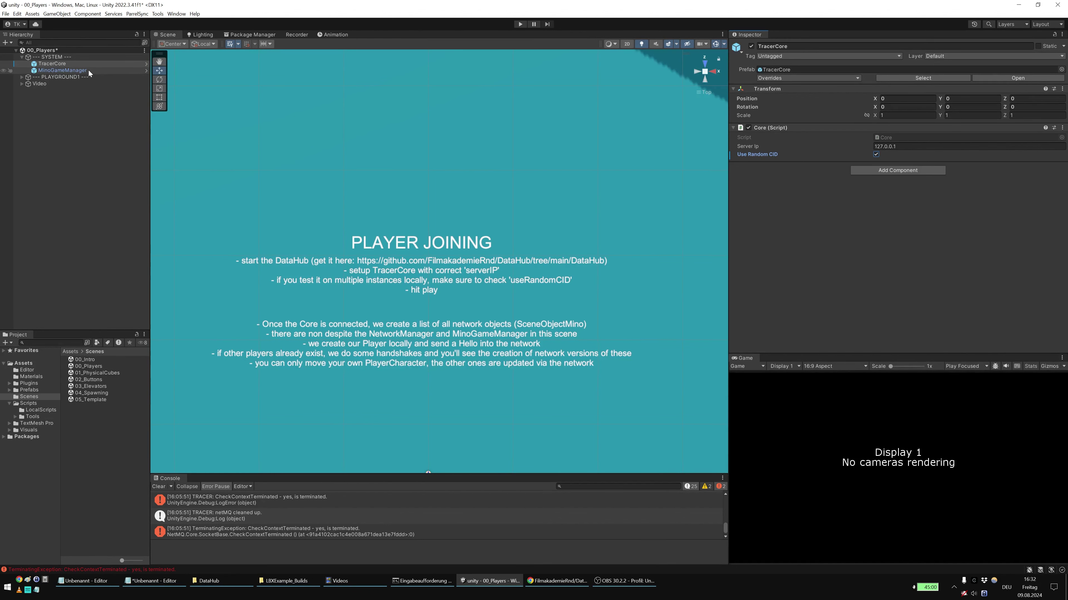
Step: Run the 00_Players scene in play mode and open the 01_PlayerJoin folder inside LBXExample_Builds
left_click(520, 25)
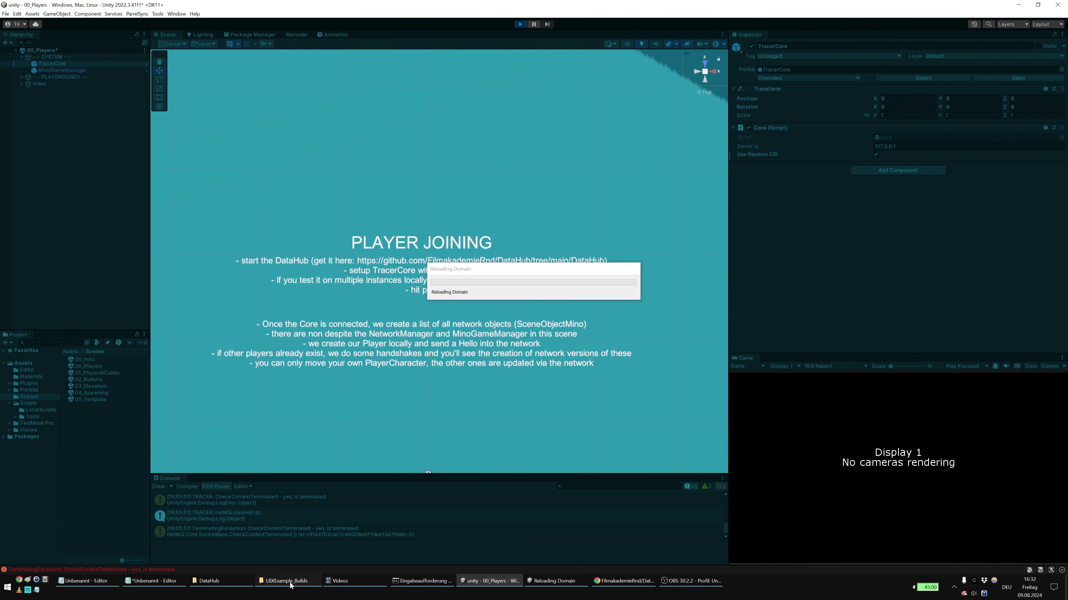
left_click(279, 581)
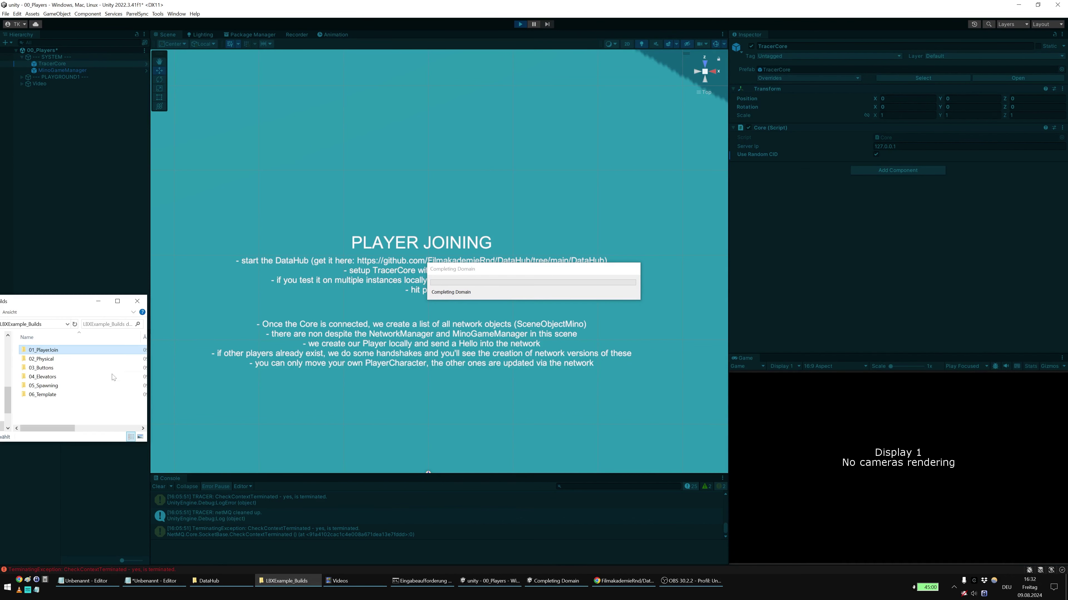
double_click(49, 351)
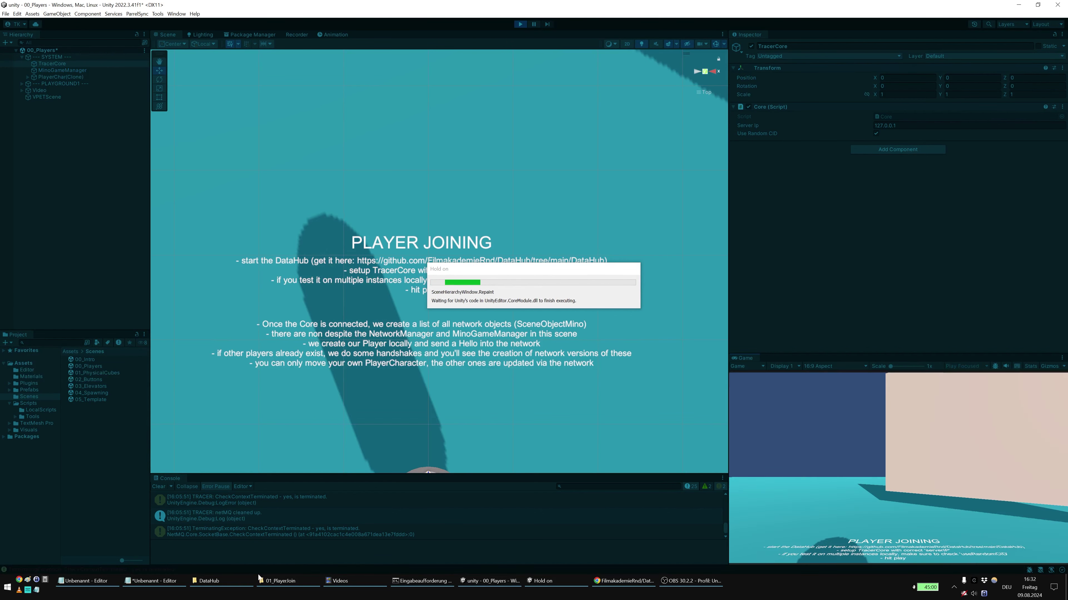
Step: Launch MinoXR.exe from the 01_PlayerJoin folder as a second player instance and bring its window to the front
left_click(286, 583)
left_click(53, 365)
left_click(286, 581)
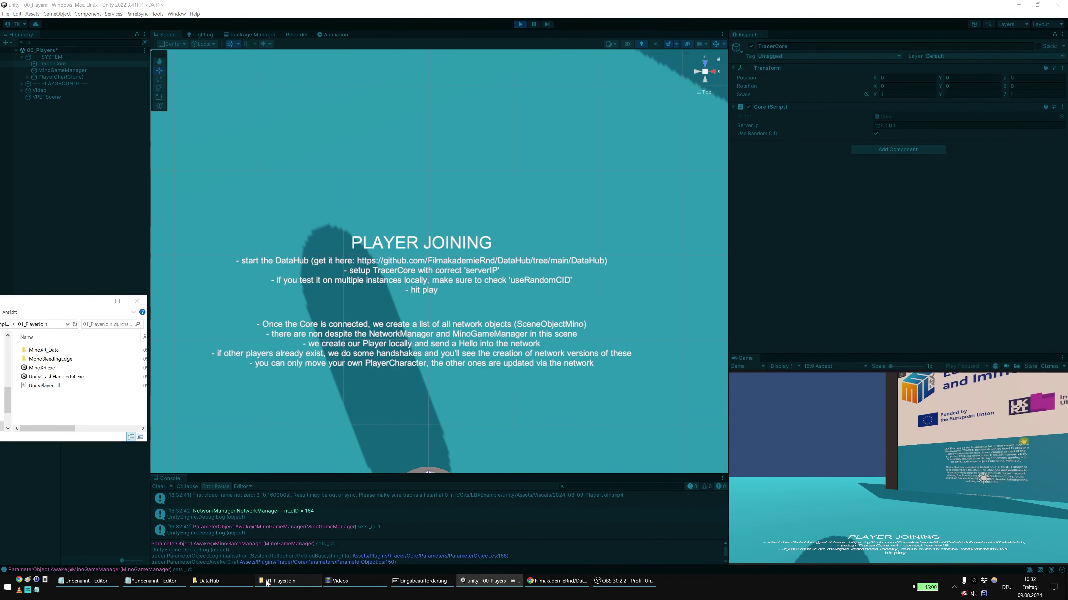
double_click(42, 368)
left_click(98, 302)
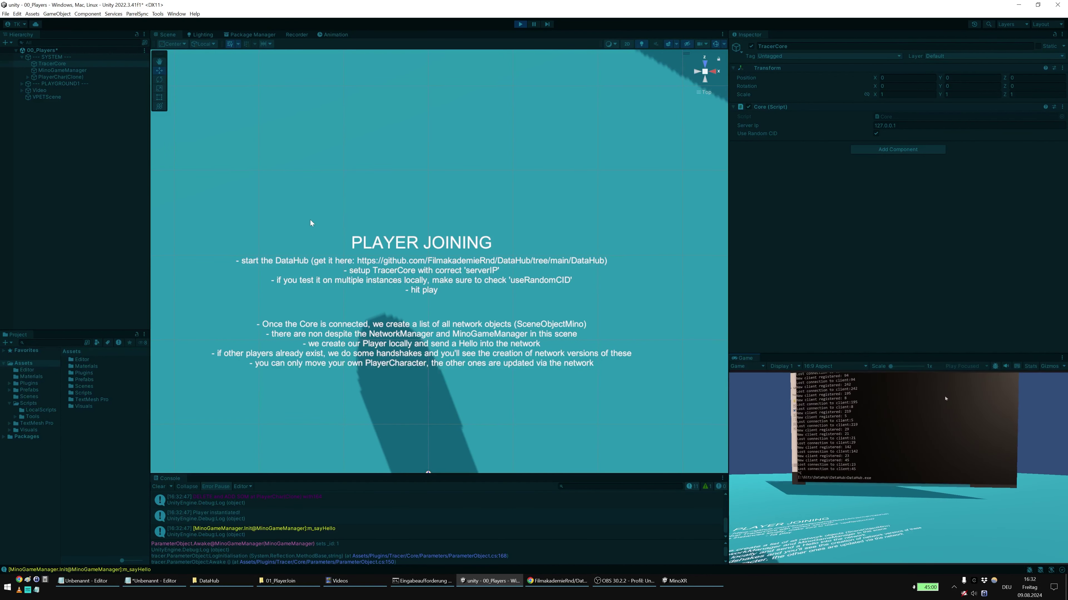
left_click(678, 581)
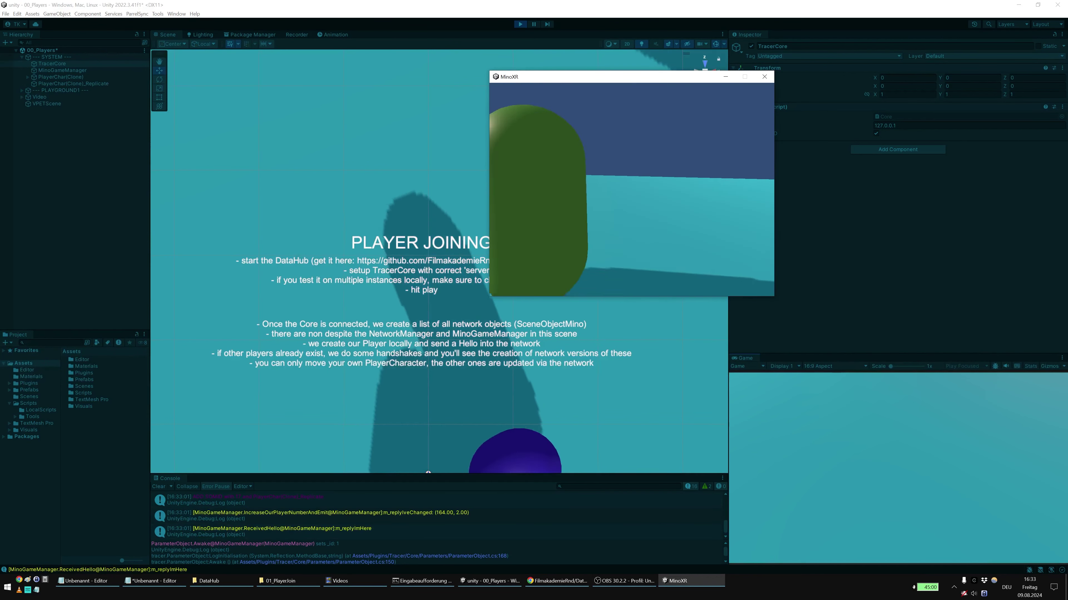
Step: Walk the MinoXR player around the scene, and return to the Unity editor to show both player capsules in the Scene view
key("s")
key("d")
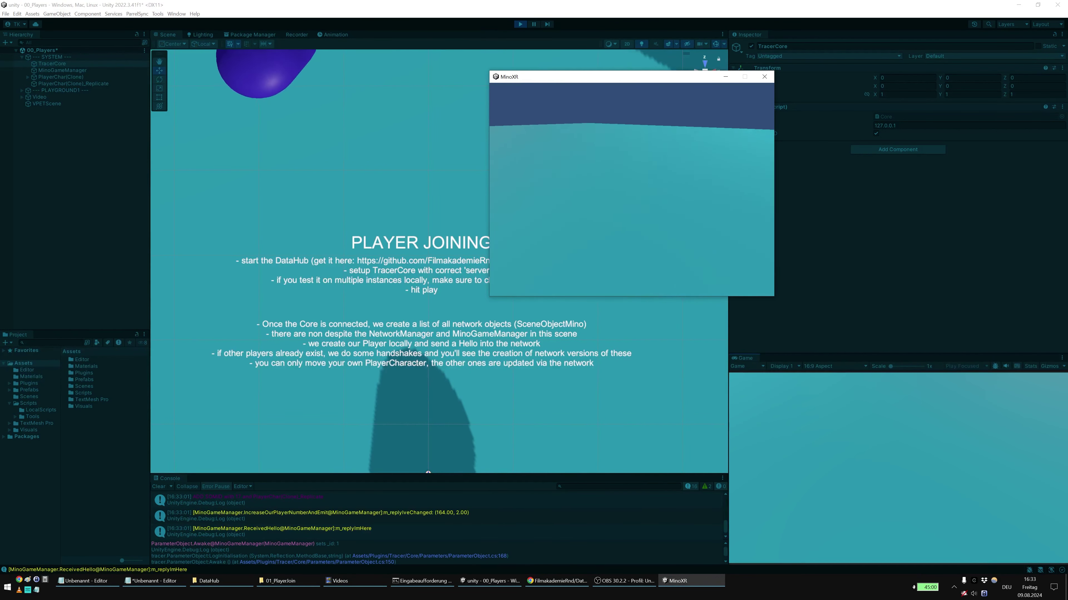
key("alt+Tab")
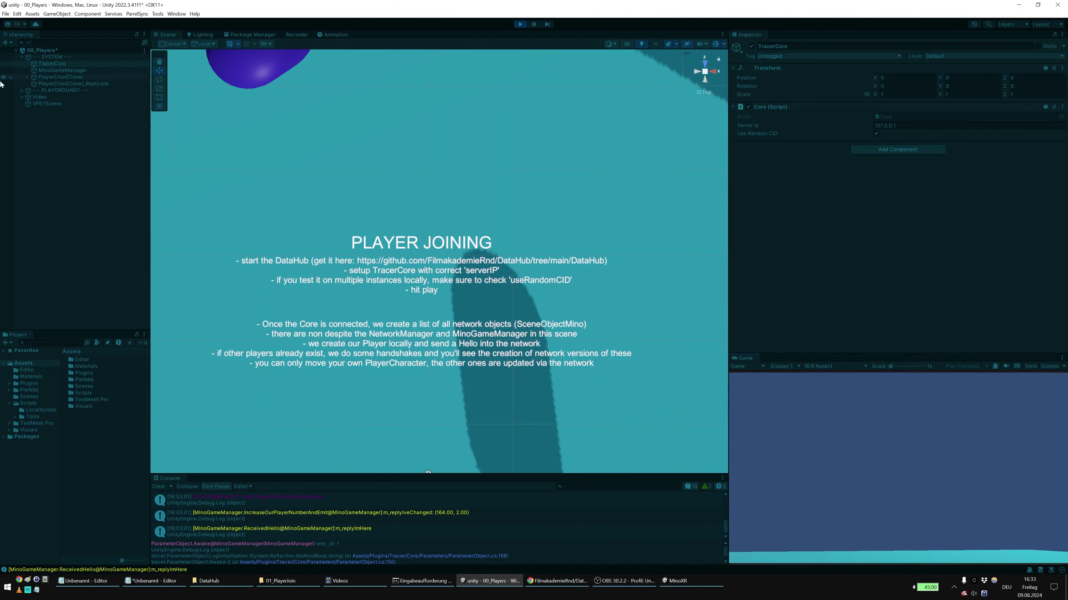
scroll(383, 175, "down", 3)
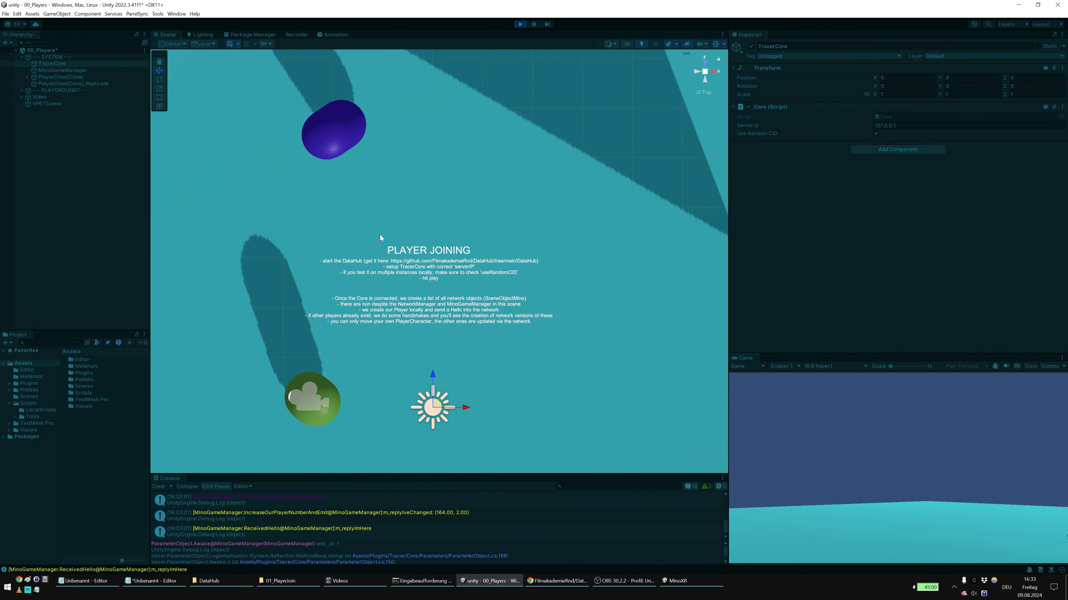
Step: Consult the Master & Lock notes, and select PlayerChar(Clone), collapsing its Mesh Renderer, Capsule Collider and Rigidbody to inspect the Mino Character Lock setting
left_click(175, 581)
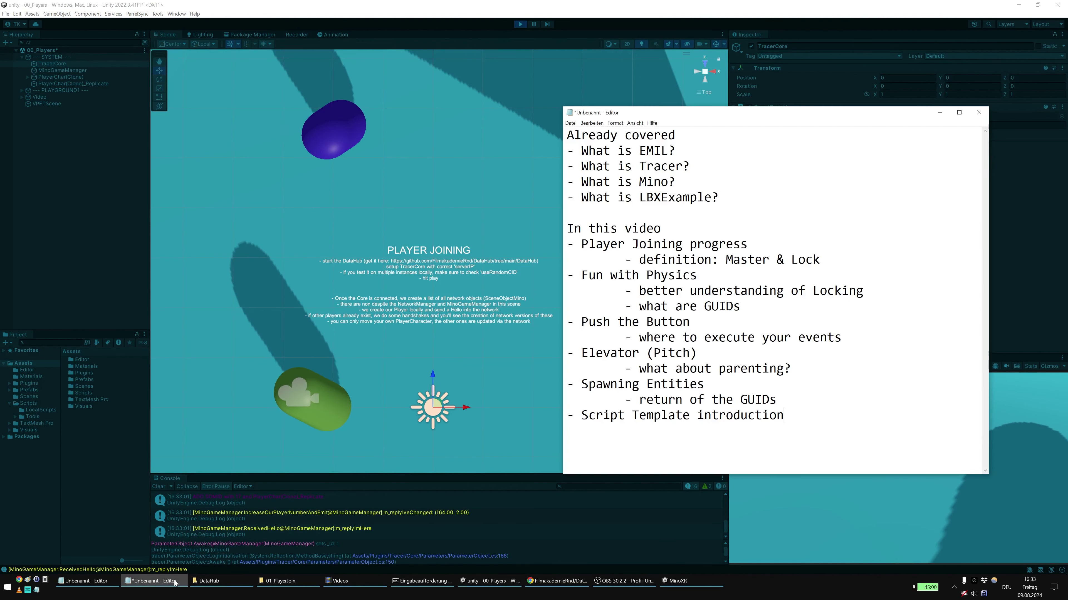
left_click(175, 581)
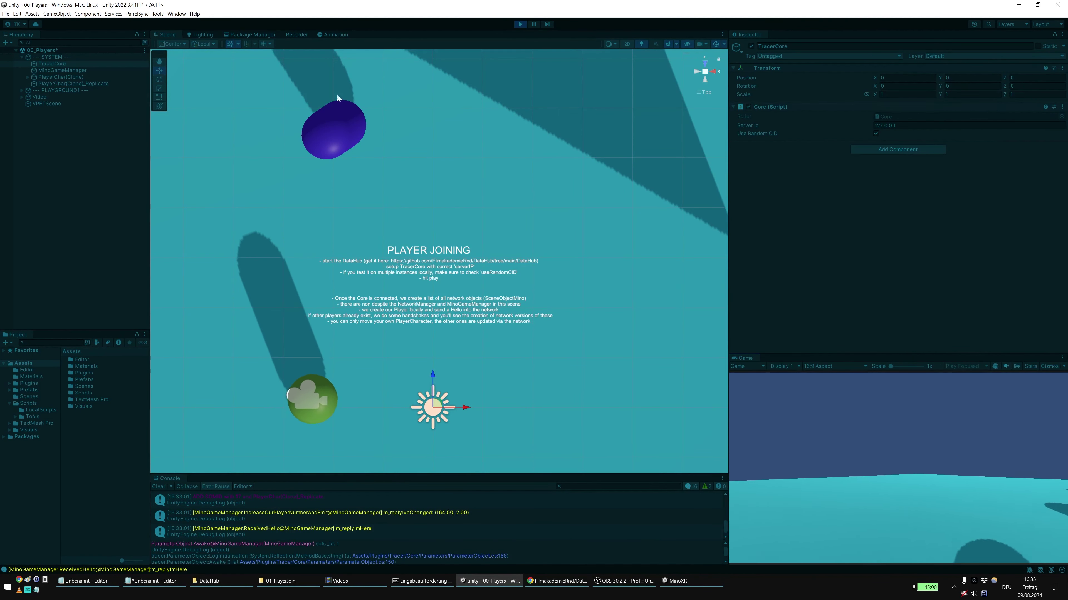
left_click(77, 77)
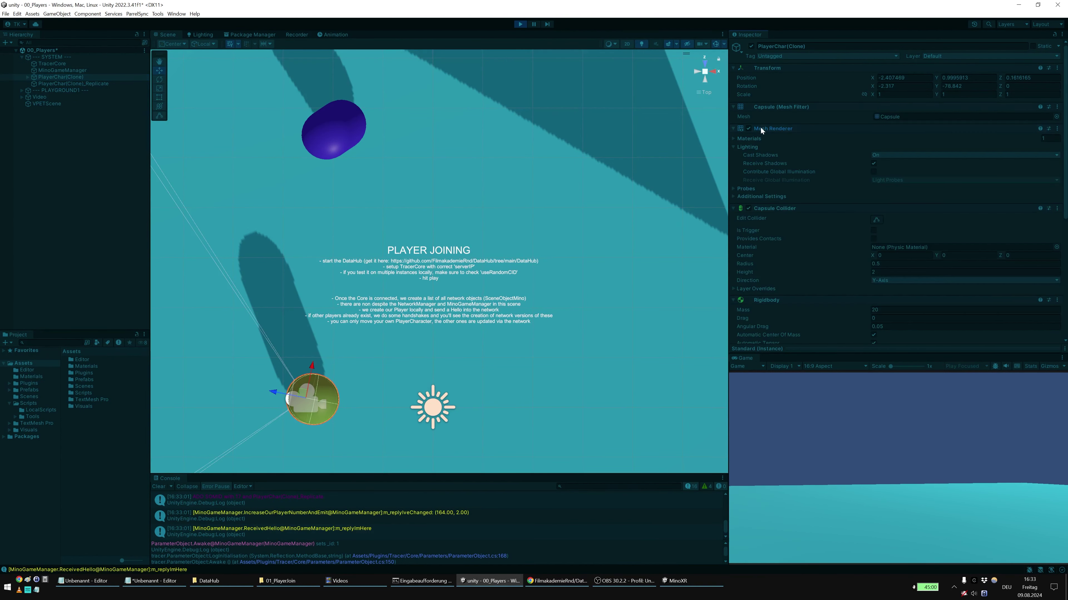
left_click(759, 127)
left_click(768, 137)
left_click(775, 145)
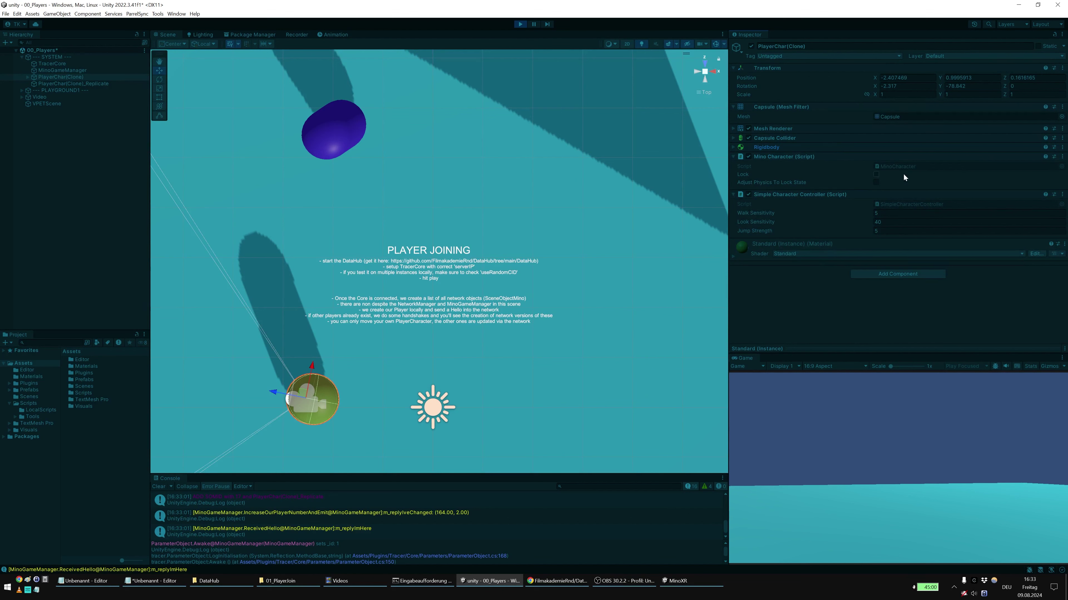
Step: Walk the MinoXR player over to the editor's green player and frame both characters in the Unity Scene view
left_click(701, 593)
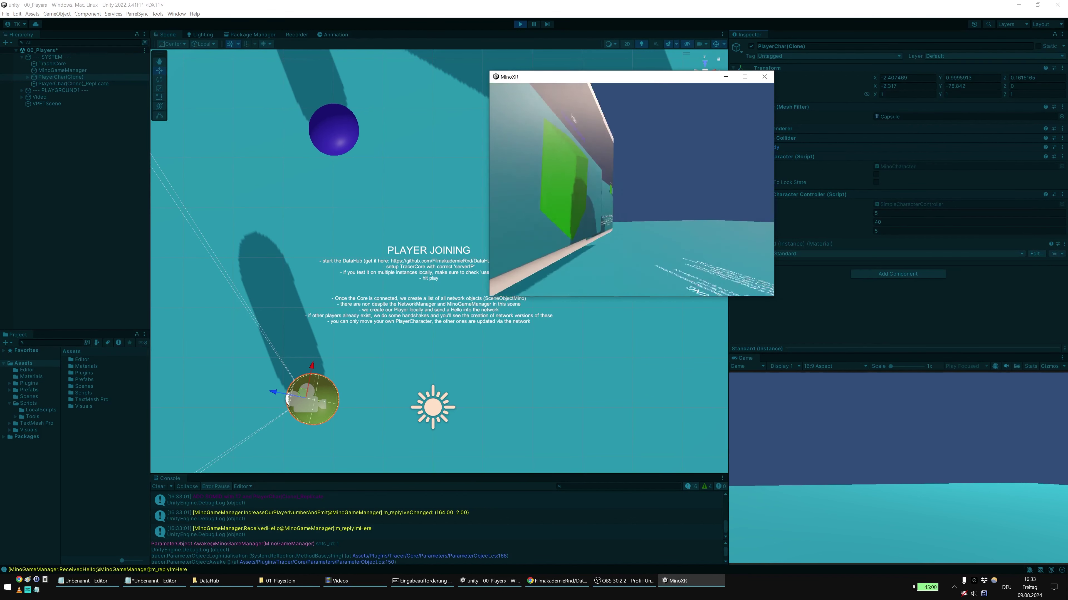
key("d")
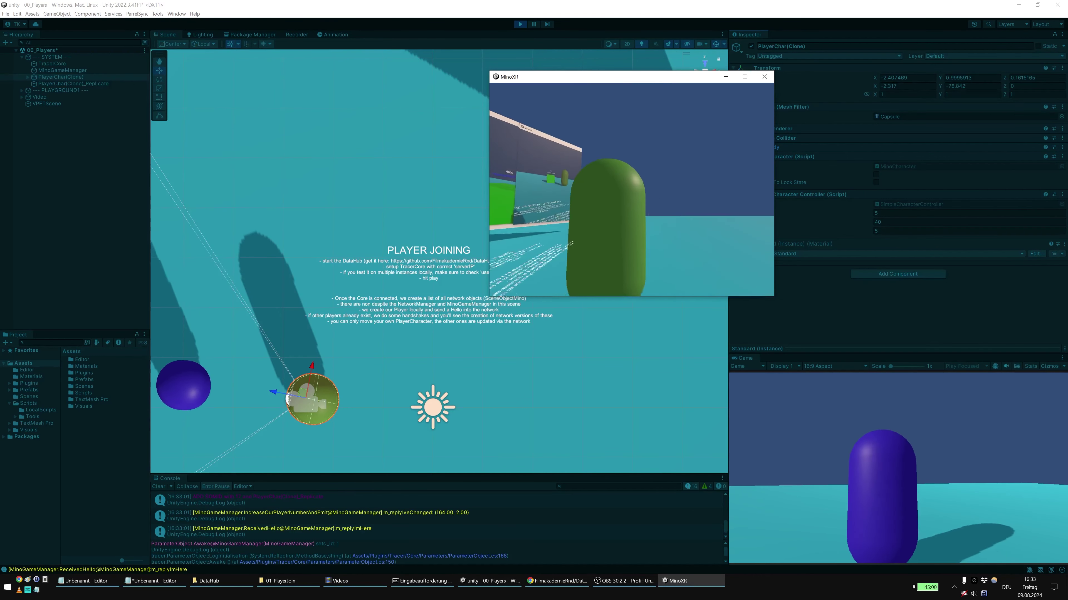
key("d")
key("s")
key("d")
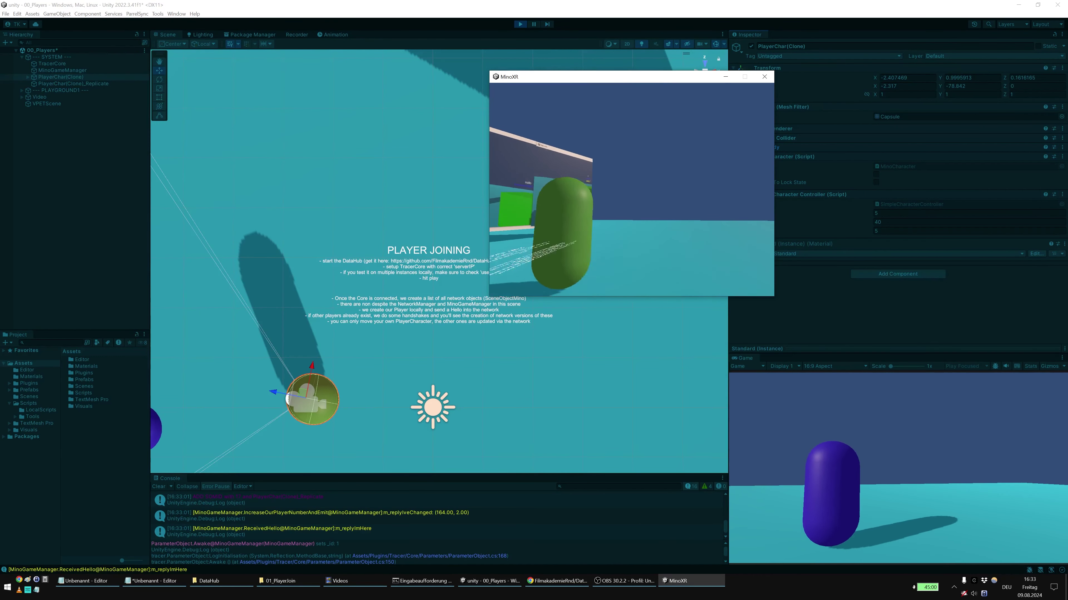
key("d")
key("alt+Tab")
scroll(309, 267, "down", 8)
middle_click_drag(306, 298, 334, 253)
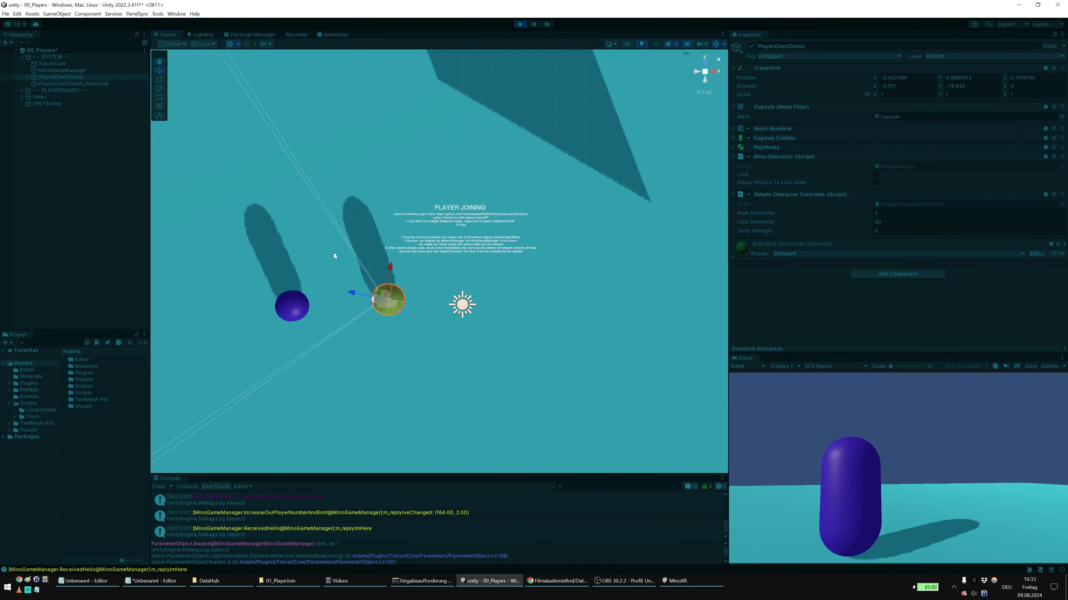
Step: Select PlayerChar(Clone)_Replicate and move the MinoXR player around the green player to demonstrate its networked transform updates
left_click(83, 85)
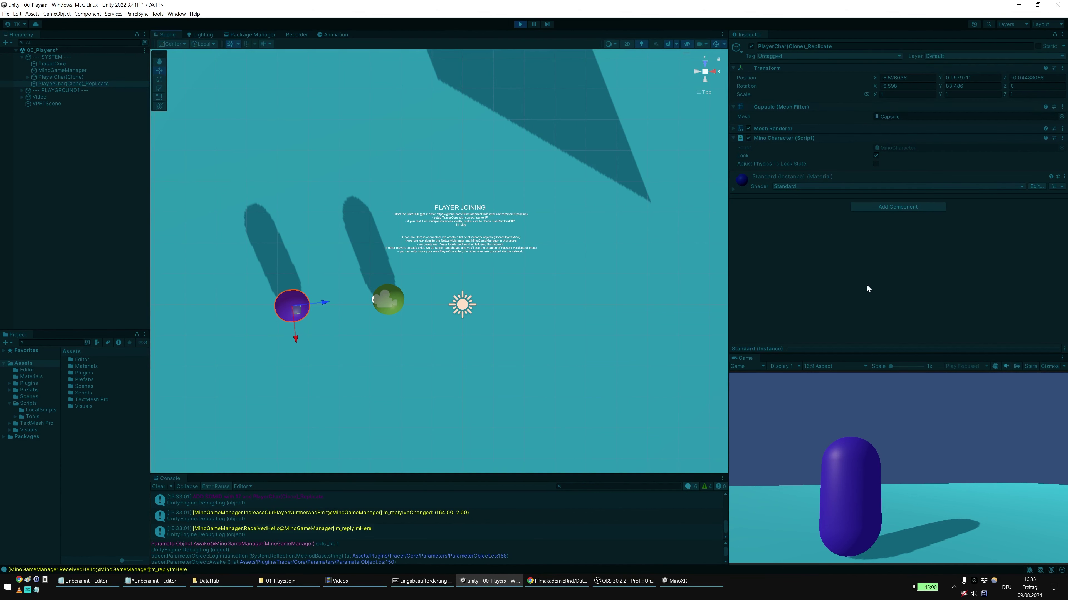
left_click(678, 581)
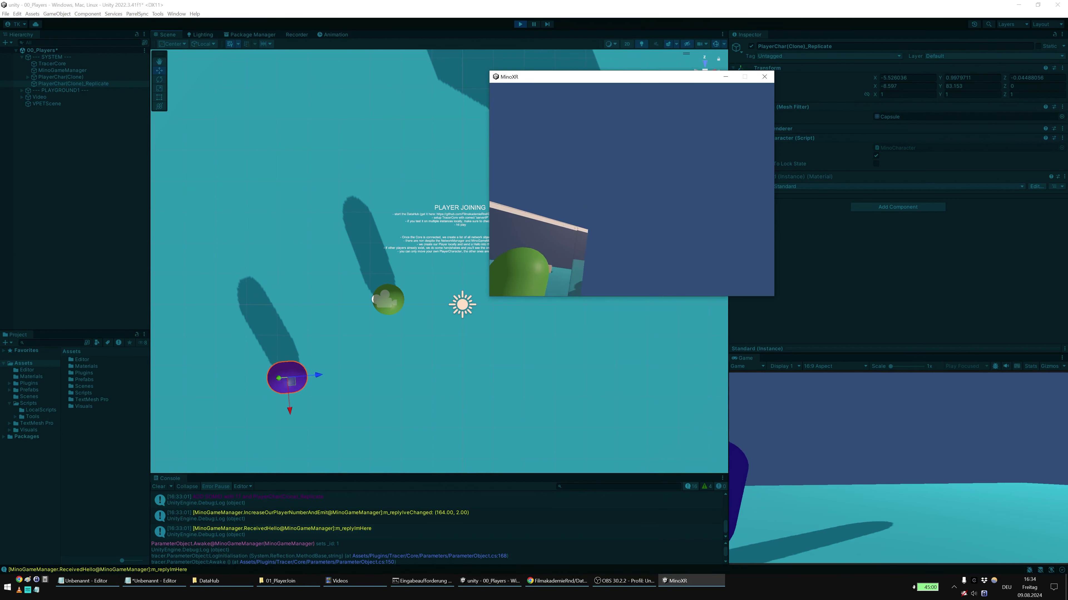
key("w")
key("d")
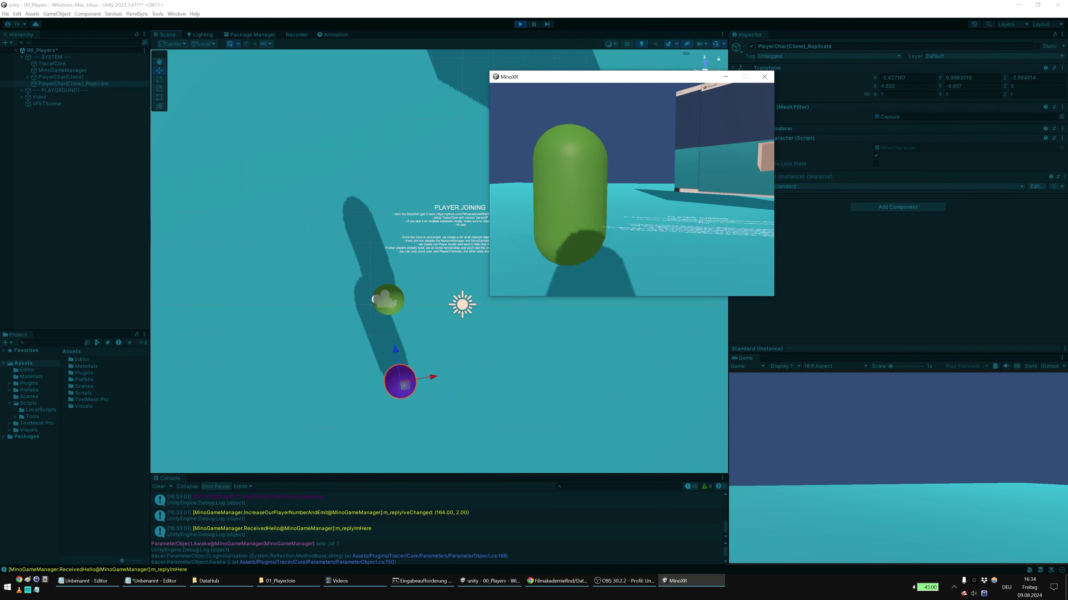
key("s")
key("a")
key("a")
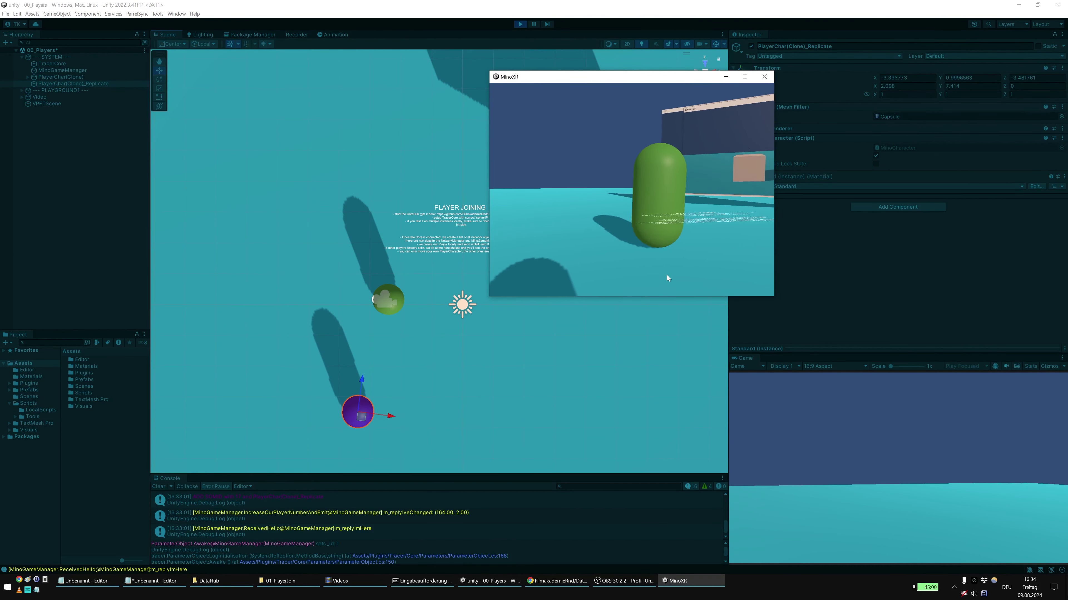
Step: Check the notes, and launch another MinoXR.exe from the 01_PlayerJoin folder as a third player, moving its window clear of the first
left_click(132, 582)
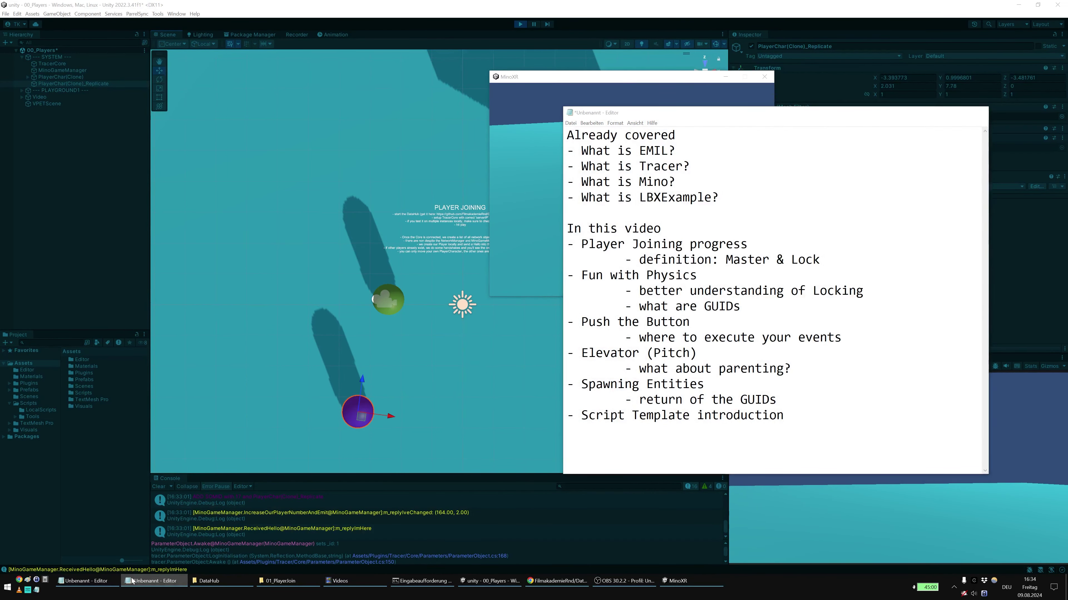
left_click(132, 582)
left_click(100, 335)
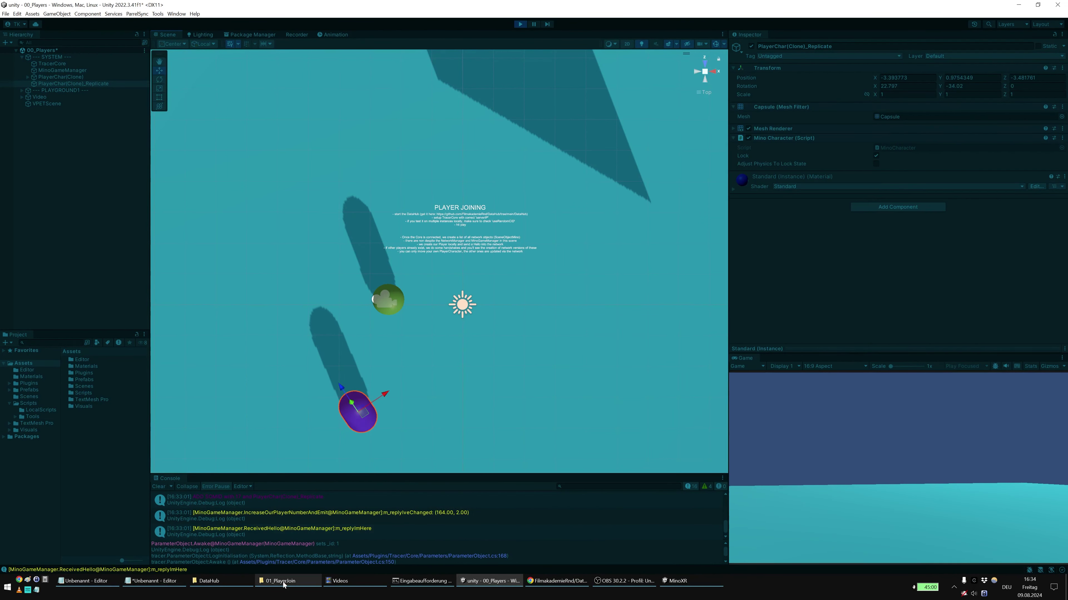
left_click(269, 581)
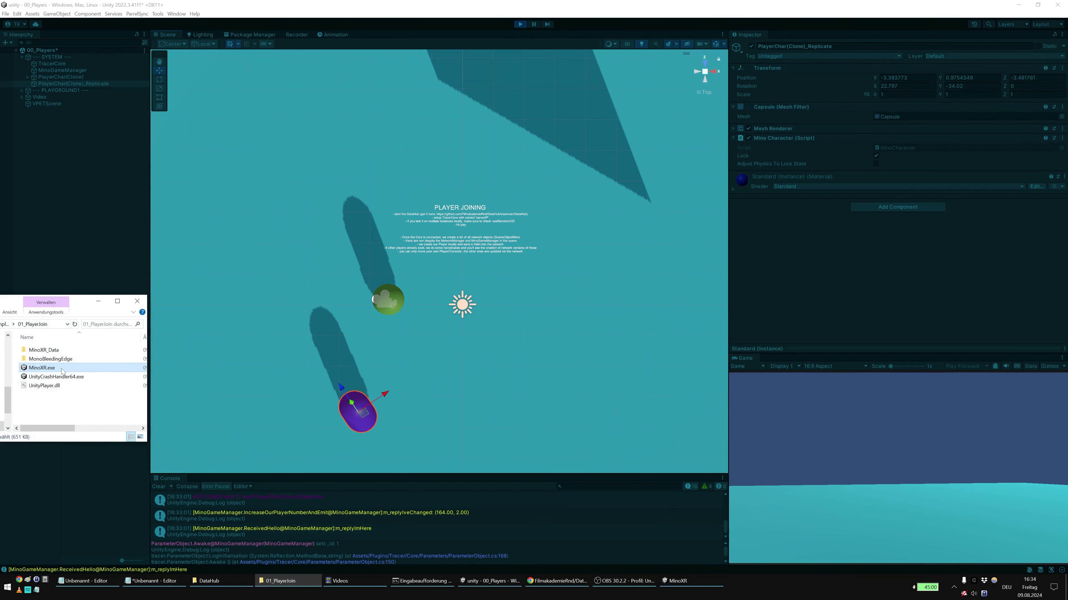
left_click(99, 302)
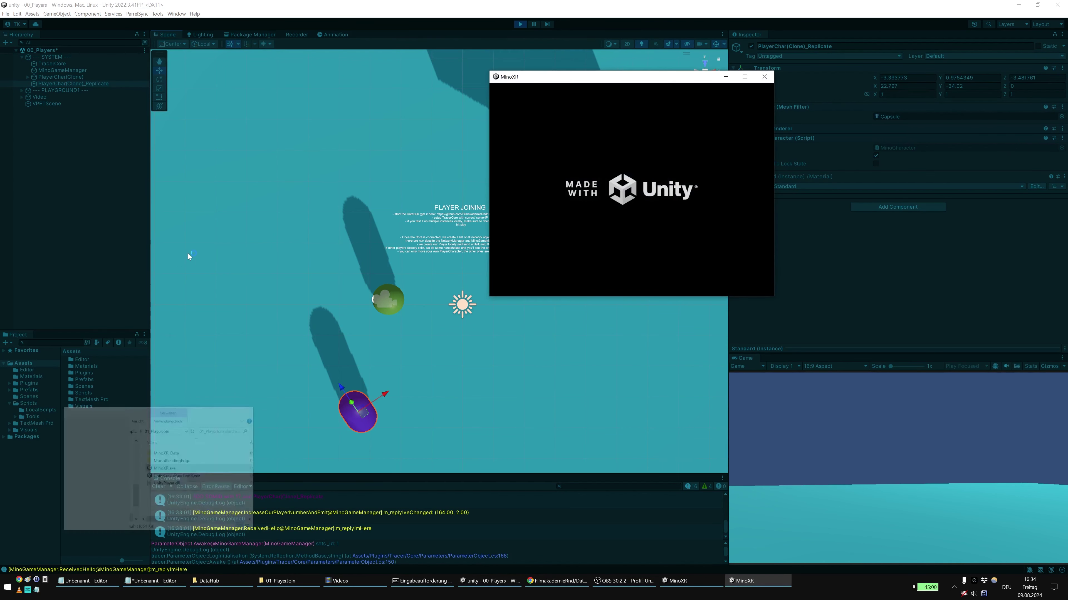
left_click_drag(619, 81, 582, 58)
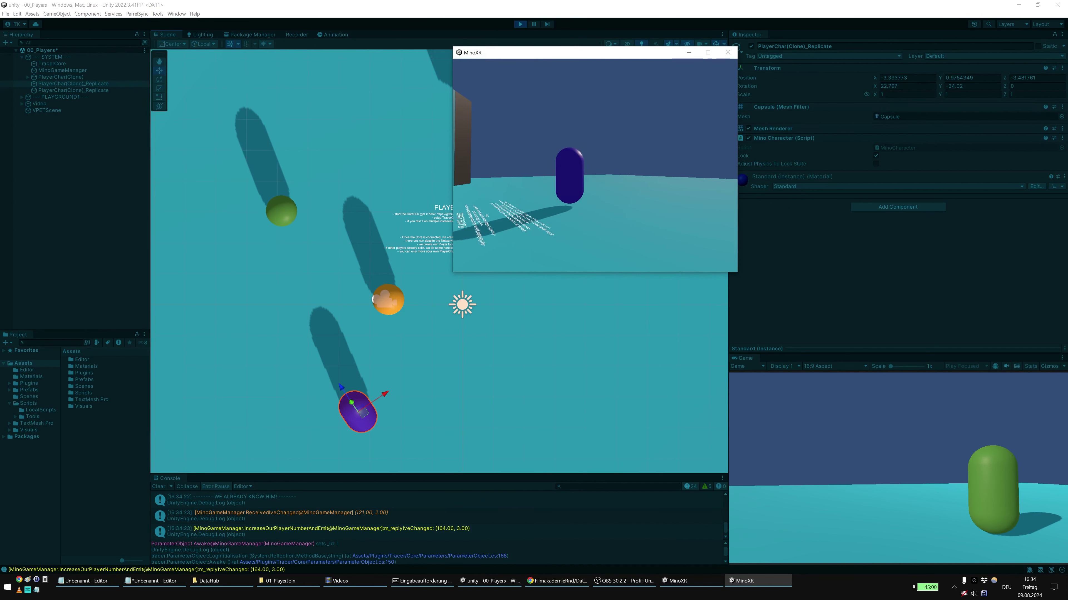
Step: Switch to the Unity editor and move its own player character through the Game view
key("alt+Tab")
left_click(834, 360)
key("d")
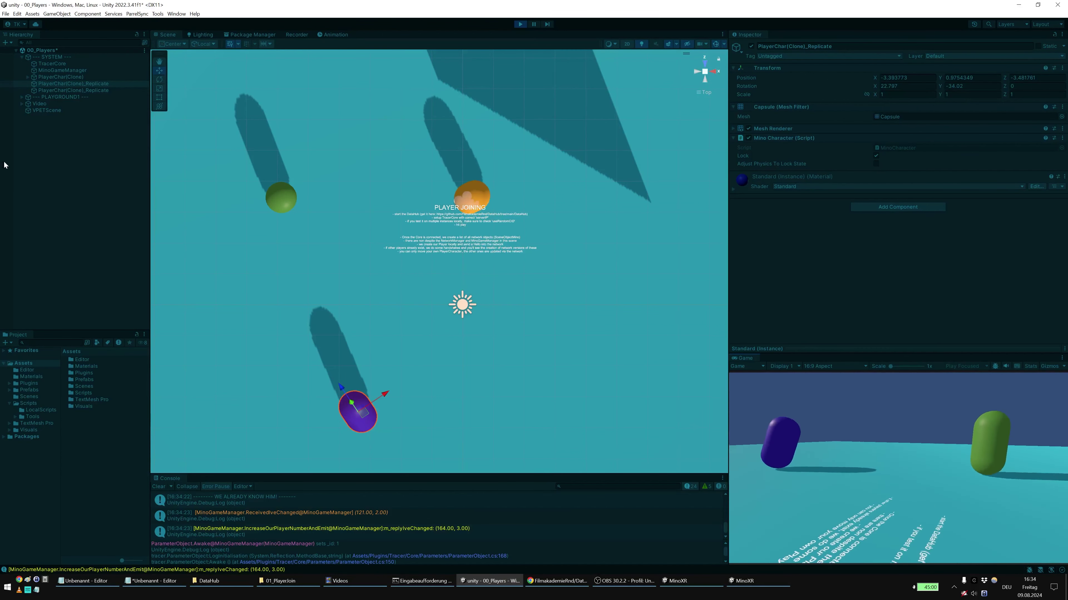
Step: Switch to the first MinoXR instance and walk its blue player around the other two players
left_click(674, 580)
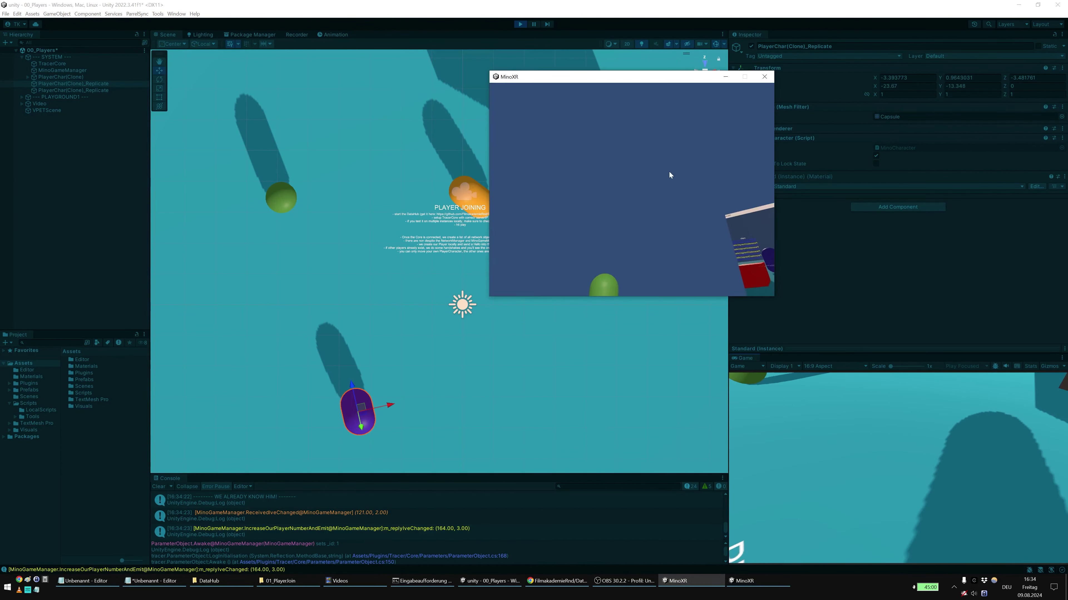
key("a")
key("w")
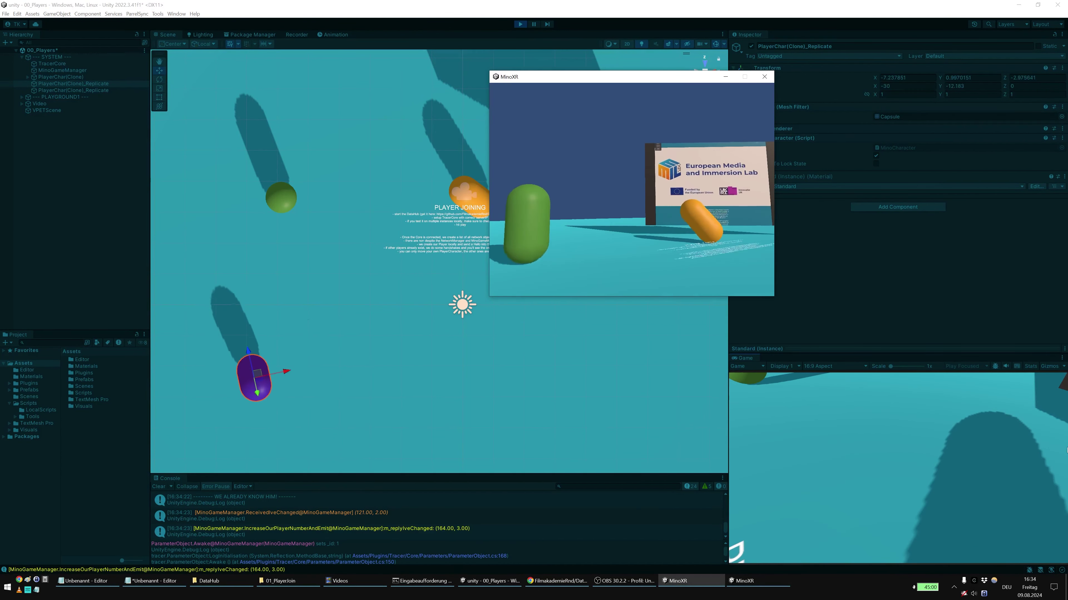
key("d")
key("a")
key("s")
key("w")
key("d")
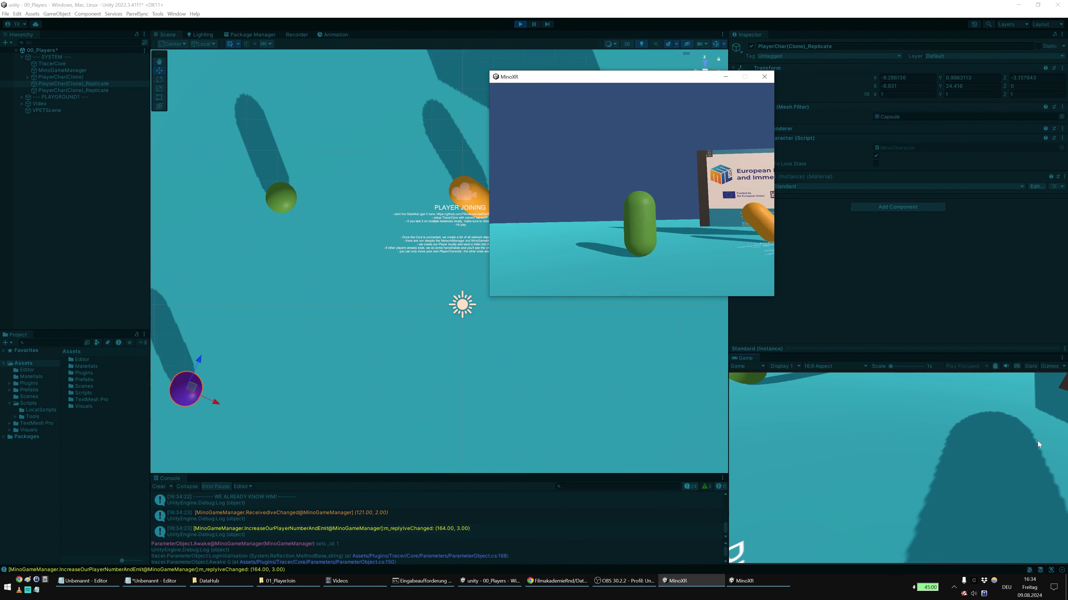
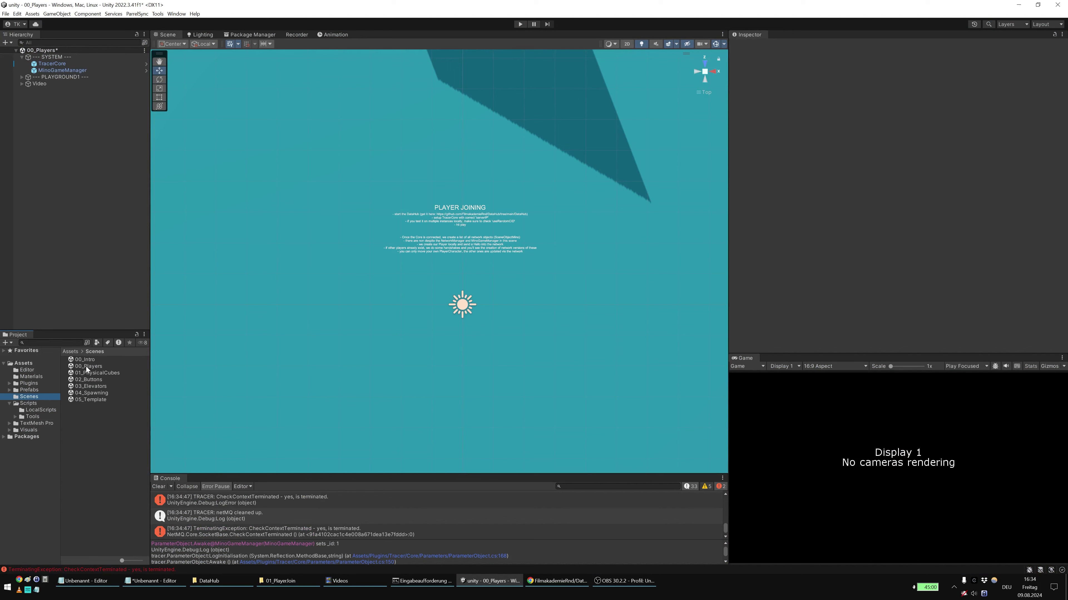
Step: Open the 01_PhysicalCubes scene without saving 00_Players, and highlight the "better understanding of Locking" topic in the notes
double_click(90, 373)
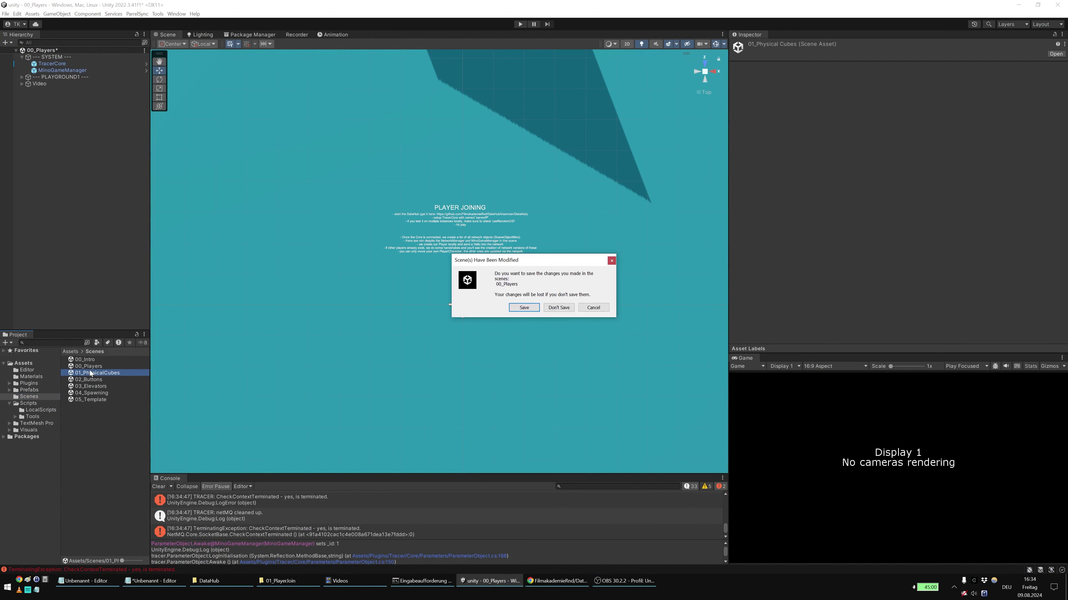
left_click(547, 310)
left_click(176, 580)
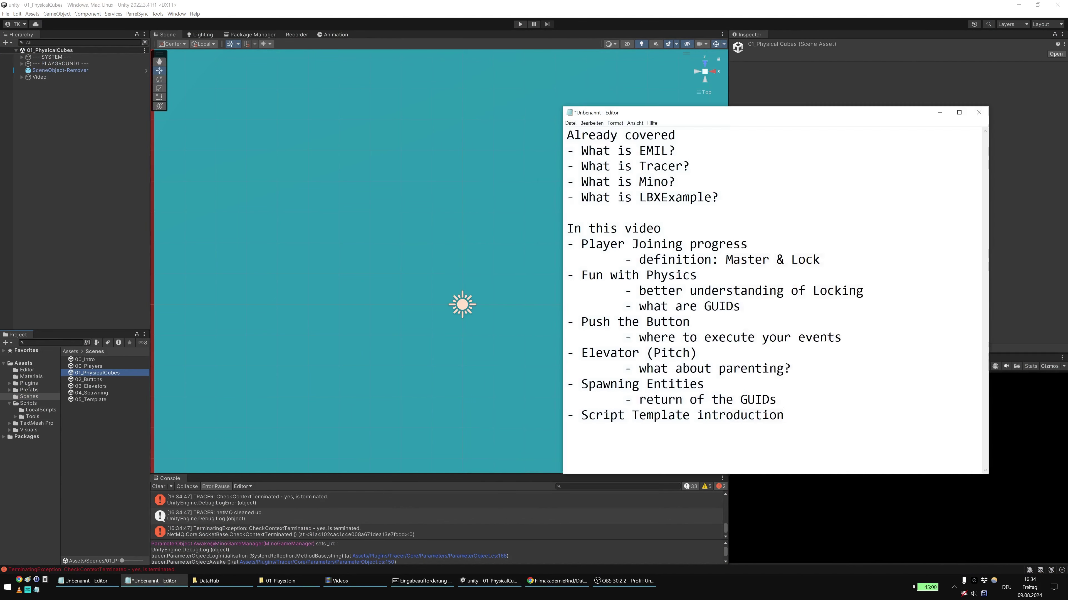
left_click_drag(639, 291, 827, 290)
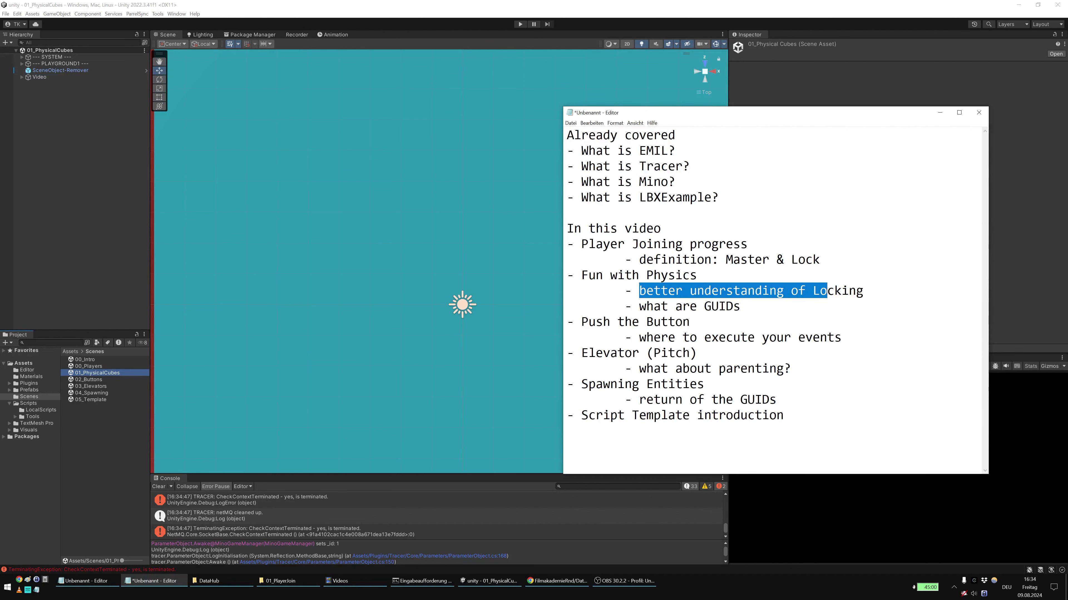
left_click(583, 14)
Step: Show the physics cube stacks at an angle in the Scene view and run the 01_PhysicalCubes scene in play mode
scroll(419, 180, "down", 12)
middle_click_drag(442, 138, 419, 262)
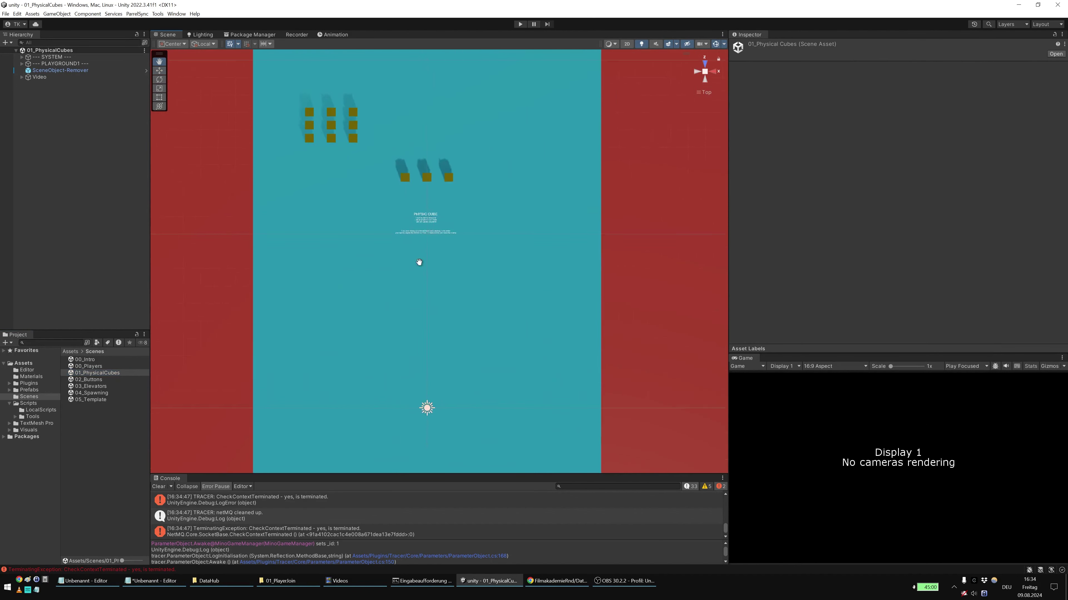
left_click_drag(419, 262, 474, 51, "alt")
left_click(520, 25)
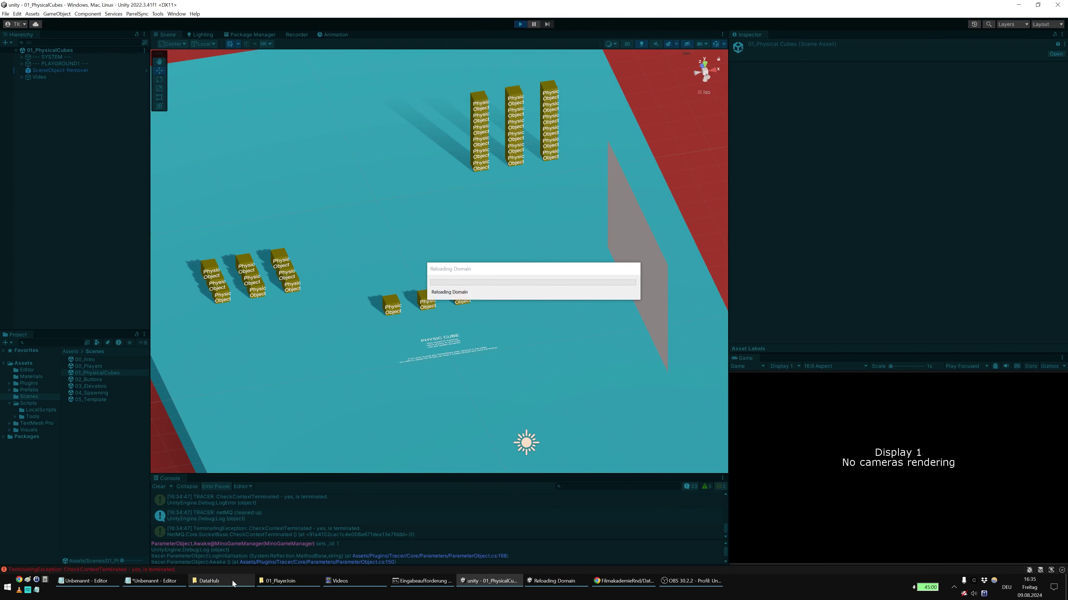
Step: Launch MinoXR.exe from the 02_Physical folder in LBXExample_Builds and minimize the folder window
left_click(281, 580)
key("alt+Left")
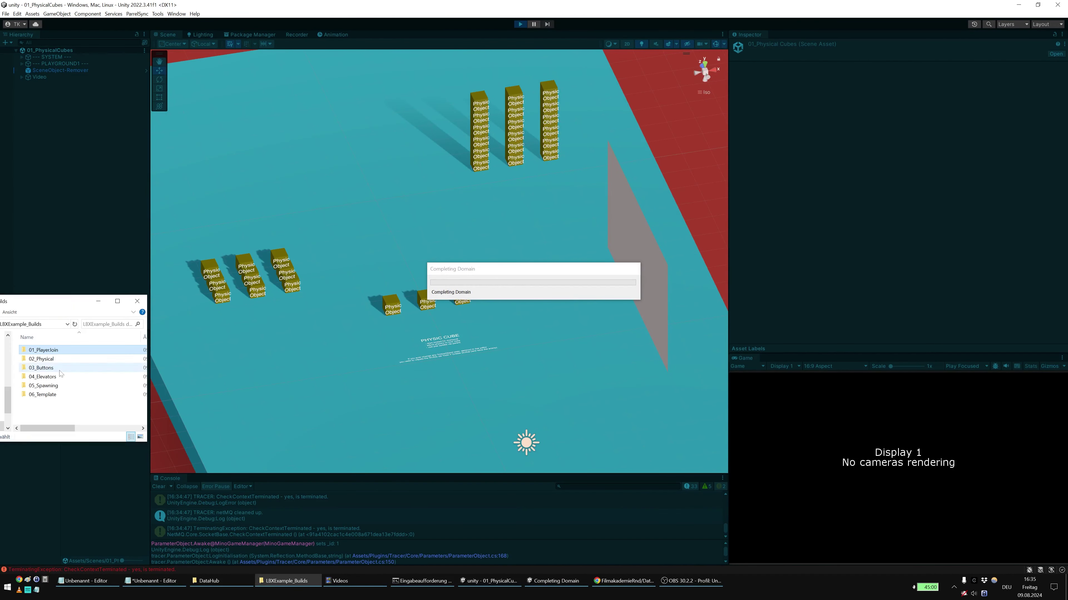
double_click(54, 360)
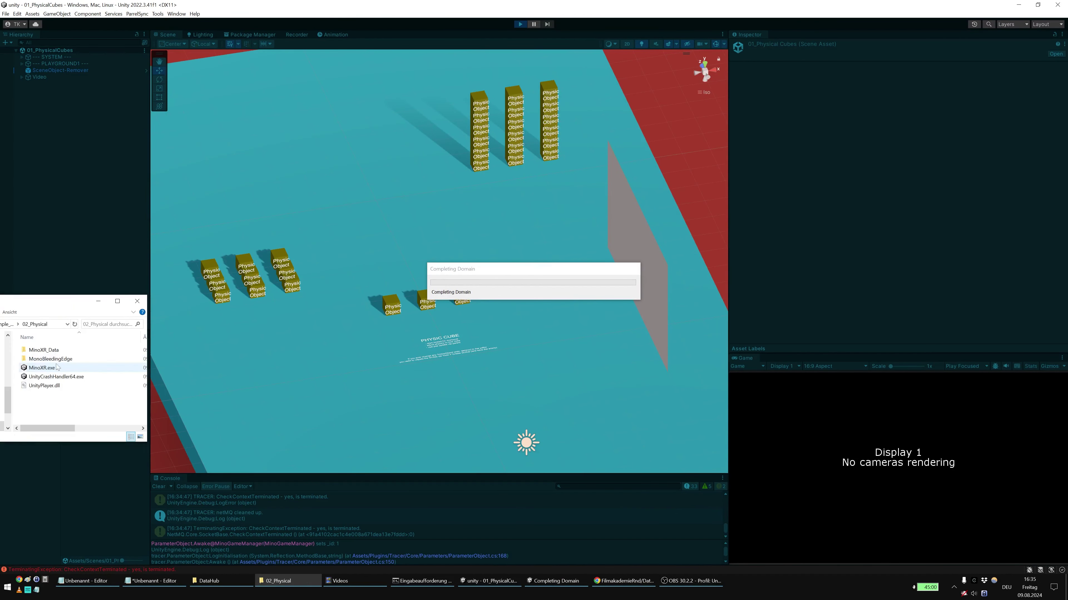
left_click(277, 581)
double_click(42, 368)
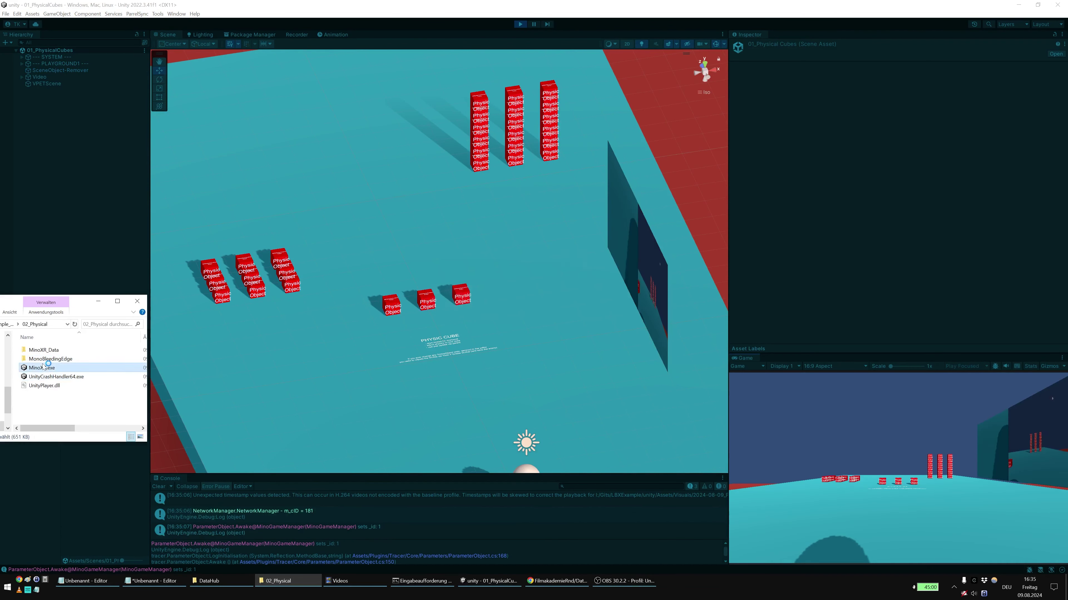
left_click(98, 301)
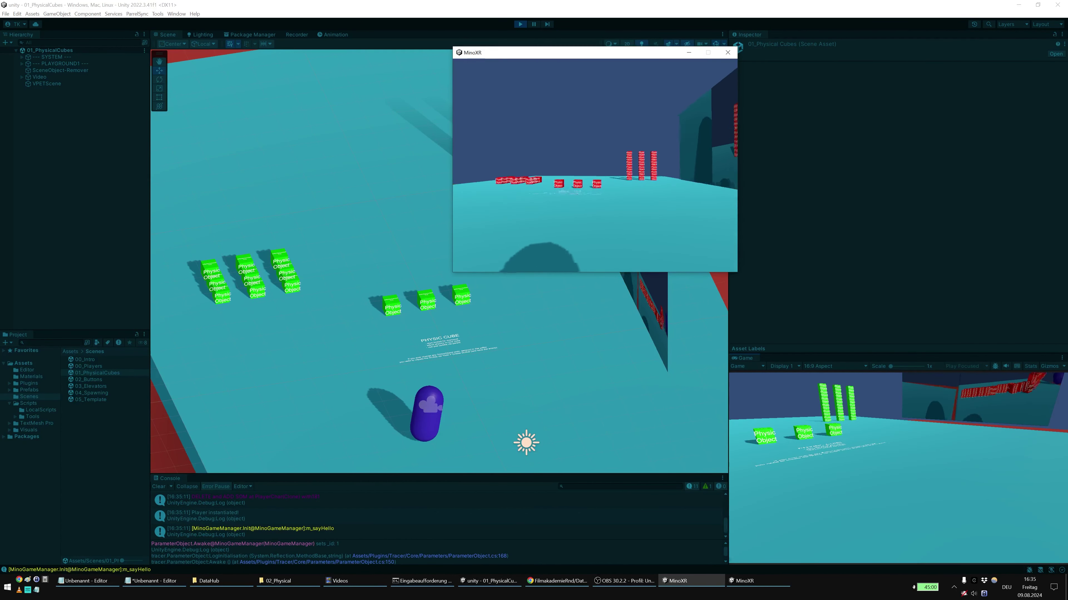
Step: Walk the first MinoXR instance's blue player away from the orange player and tilt the orange player's view down in the editor's game
key("w")
key("a")
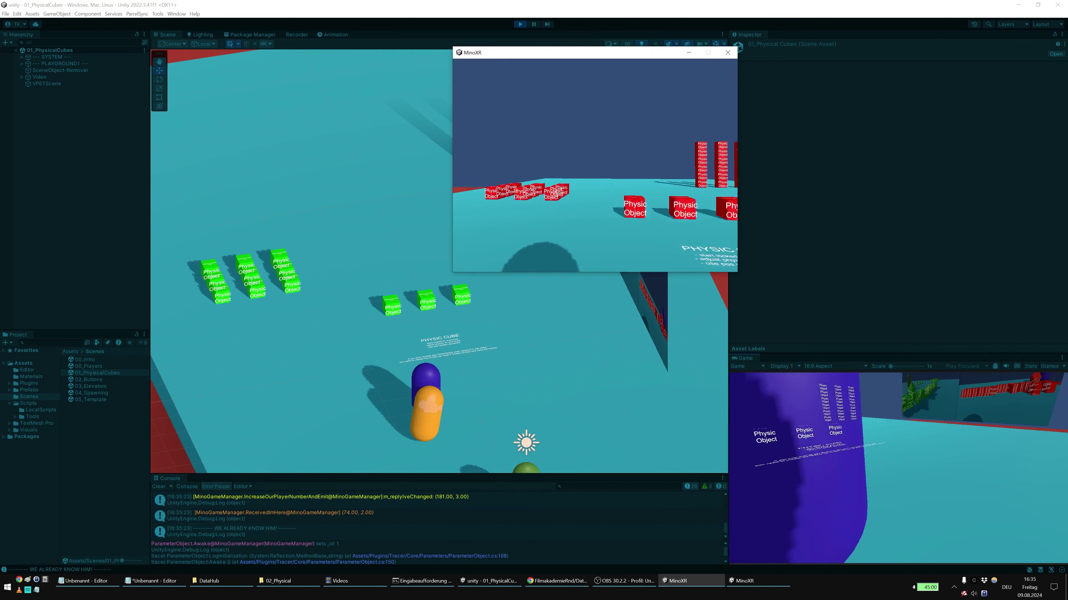
key("d")
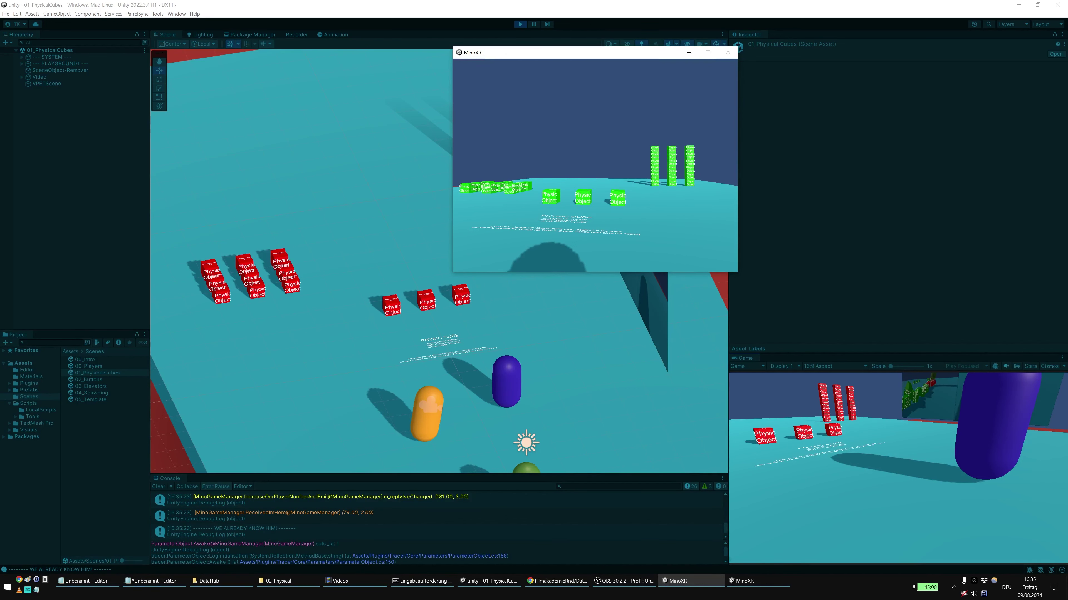
left_click(812, 480)
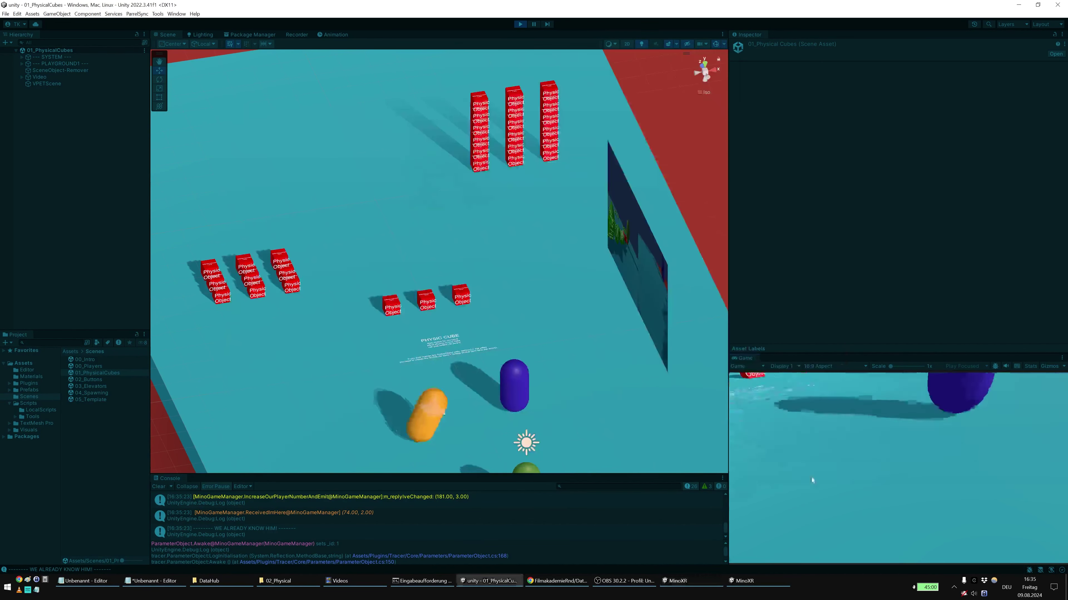
Step: Switch to the second MinoXR instance and walk its green player into the nearest tall cube tower to knock it over
left_click(745, 581)
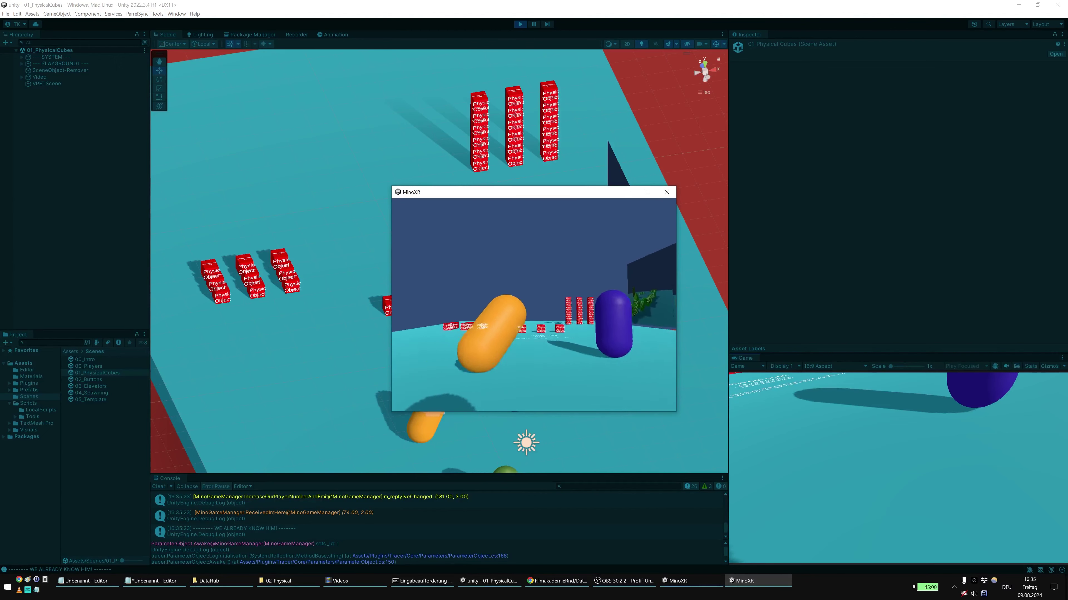
key("w")
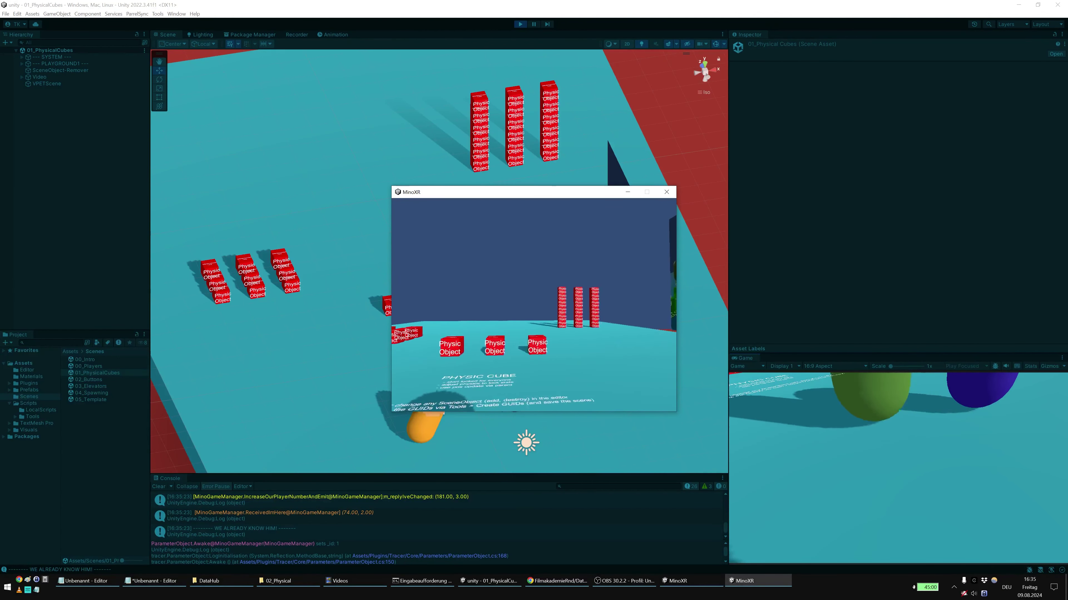
key("w")
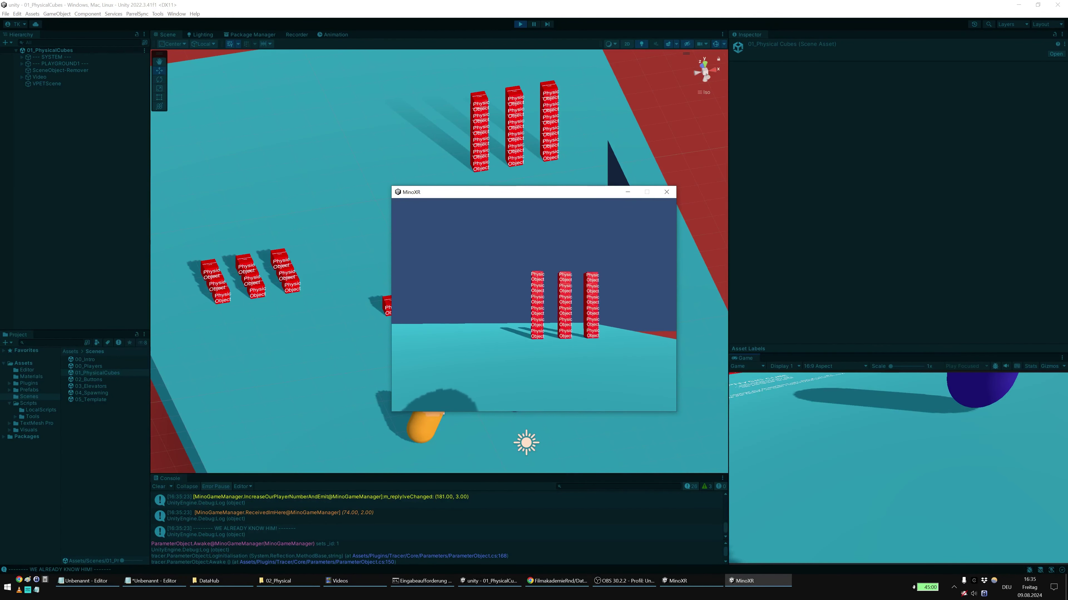
key("w")
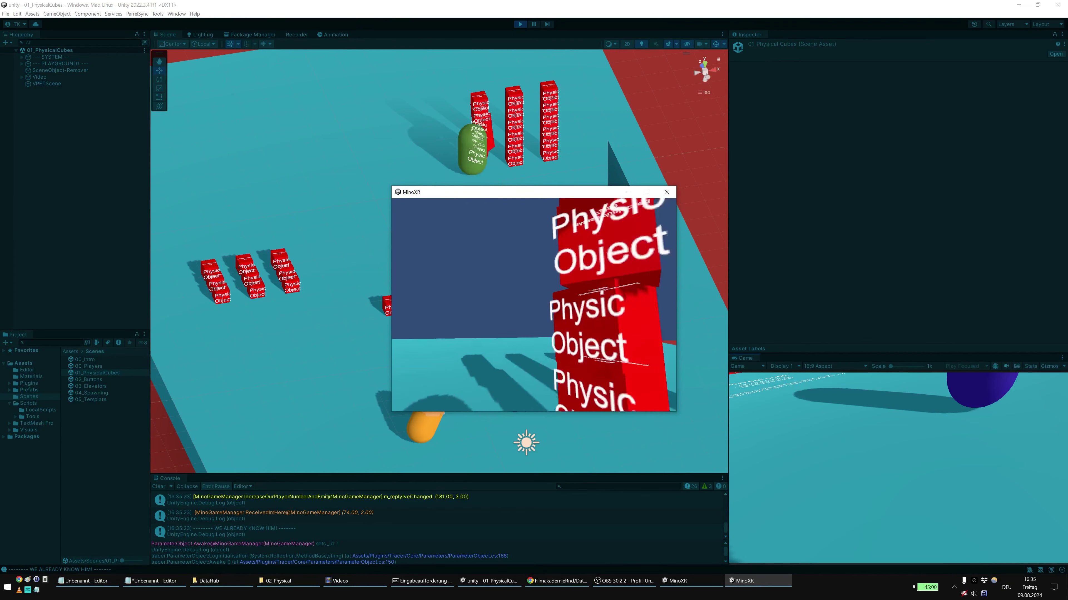
key("s")
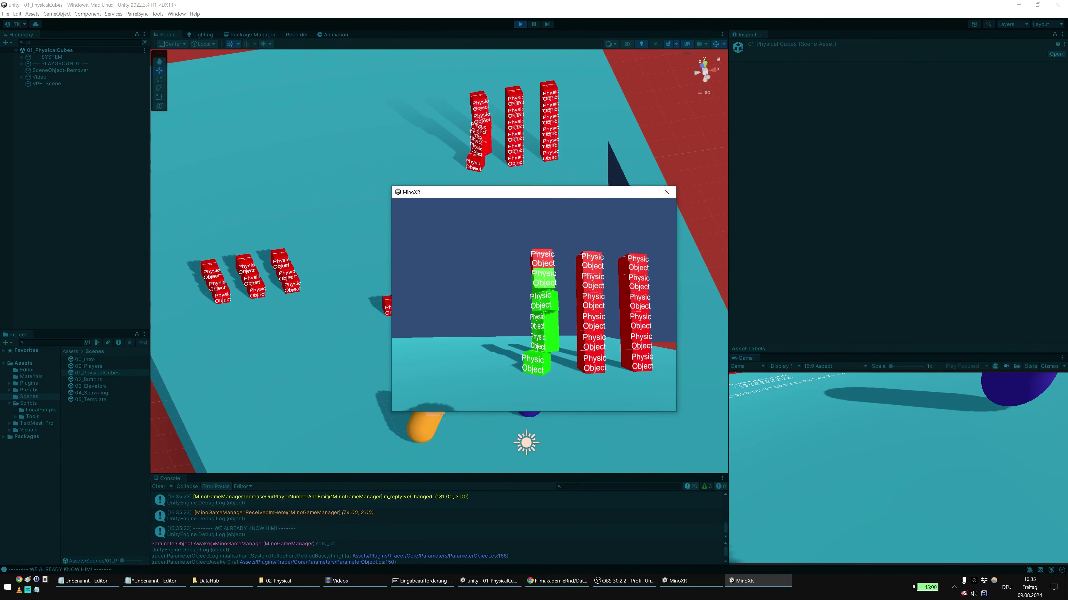
key("w")
key("s")
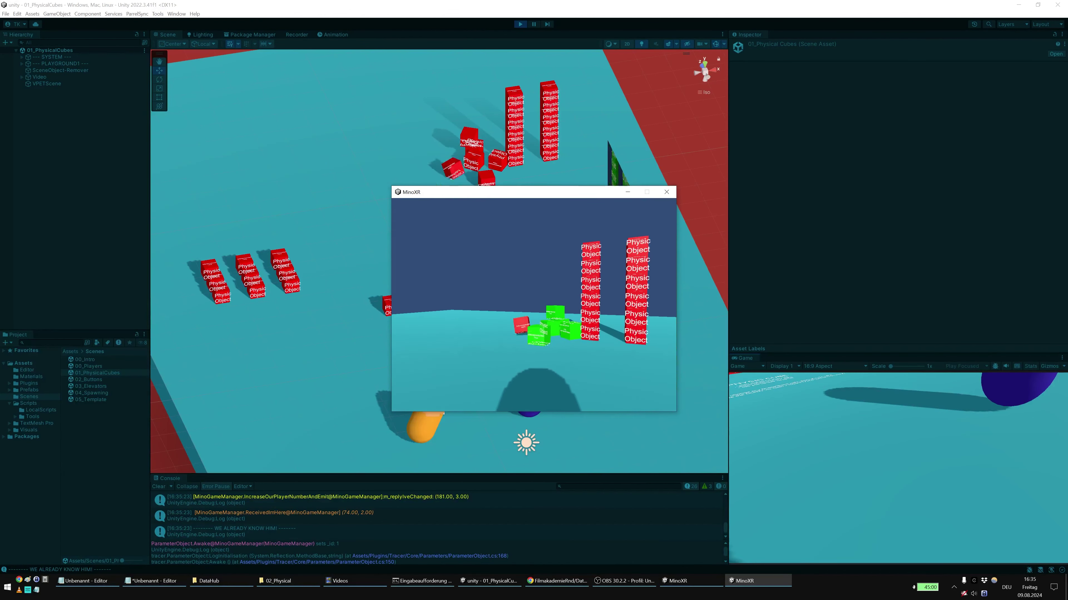
Step: Select Physical-Test-Cube_all (3) in the editor and gain its lock on this client
key("alt+Tab")
left_click(463, 292)
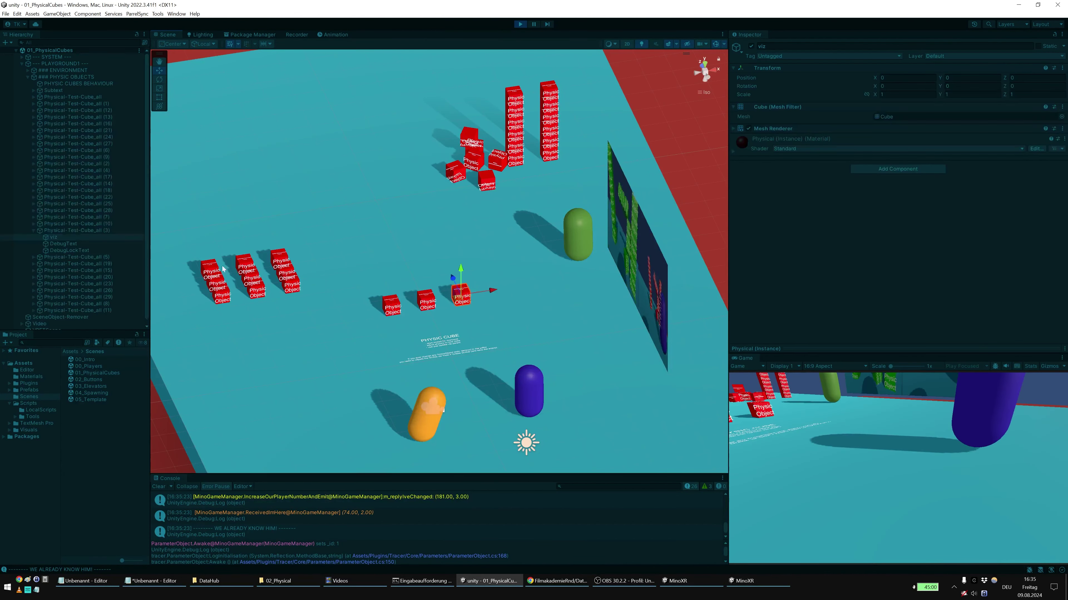
left_click(83, 229)
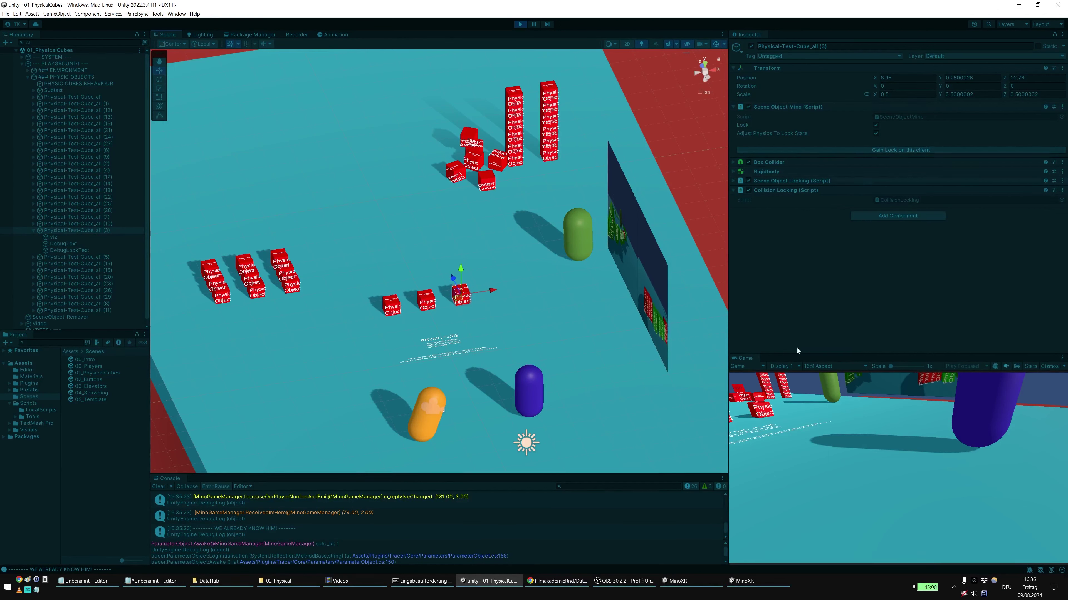
left_click(868, 149)
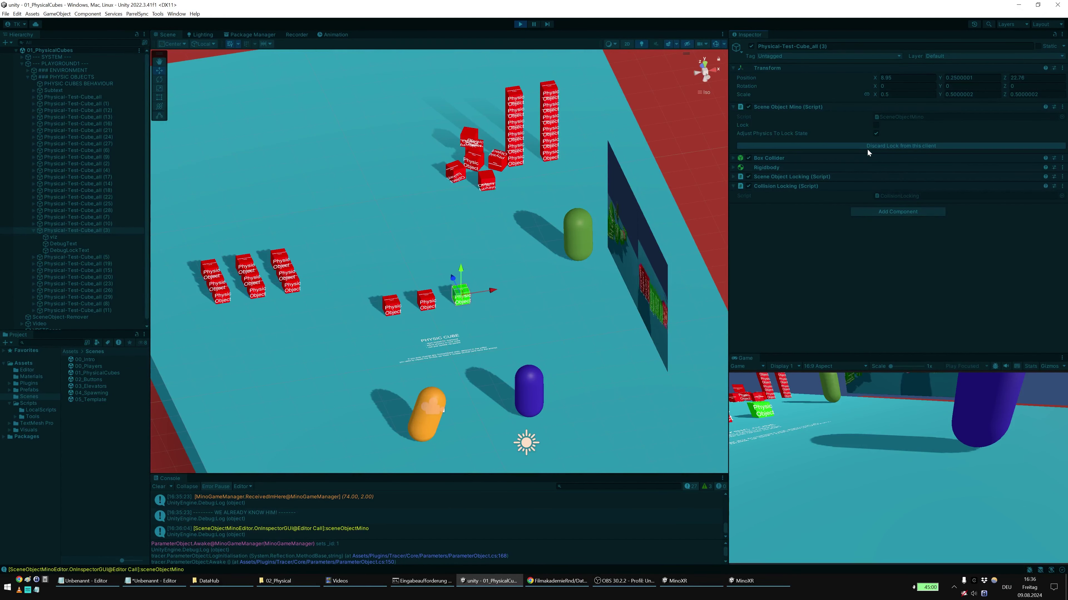
Step: Check the locked cube in both MinoXR instances and move it in the editor's Scene view between the two standing towers
left_click(688, 590)
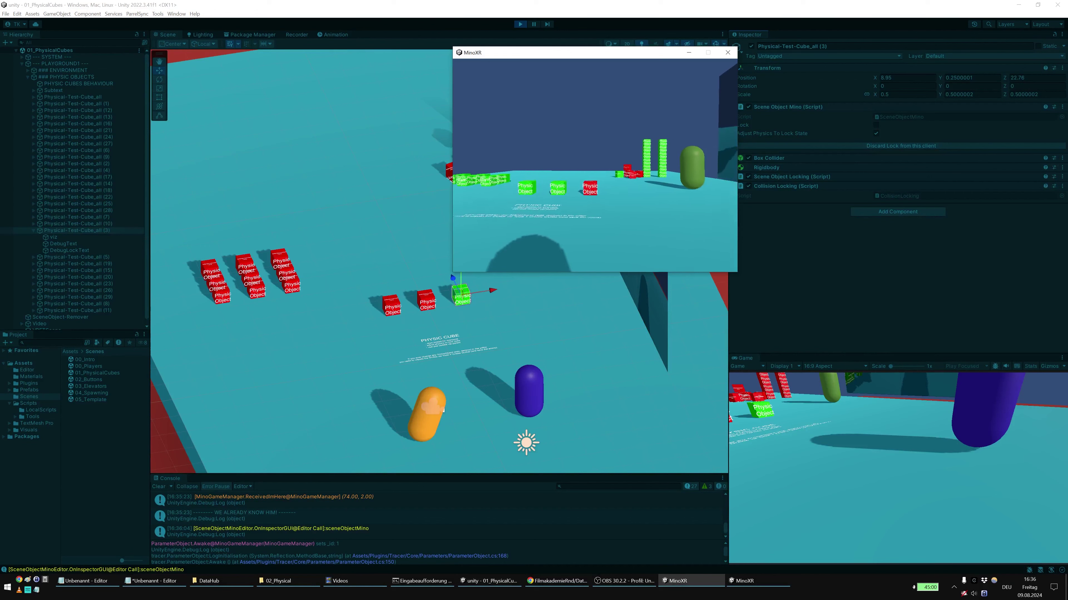
left_click(767, 583)
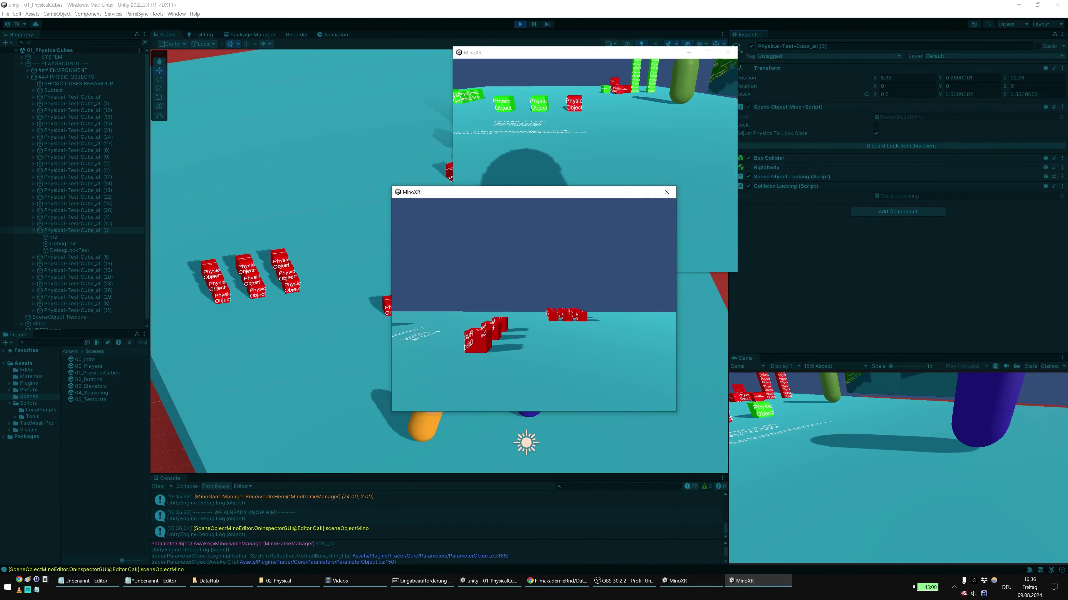
key("alt+Tab")
left_click(426, 2)
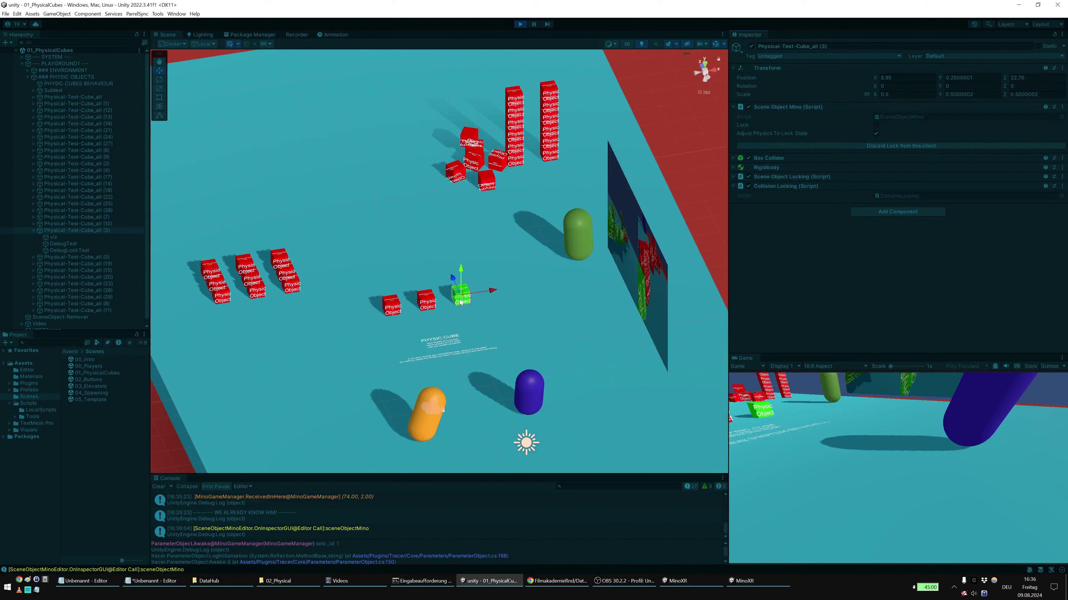
left_click_drag(459, 297, 534, 183)
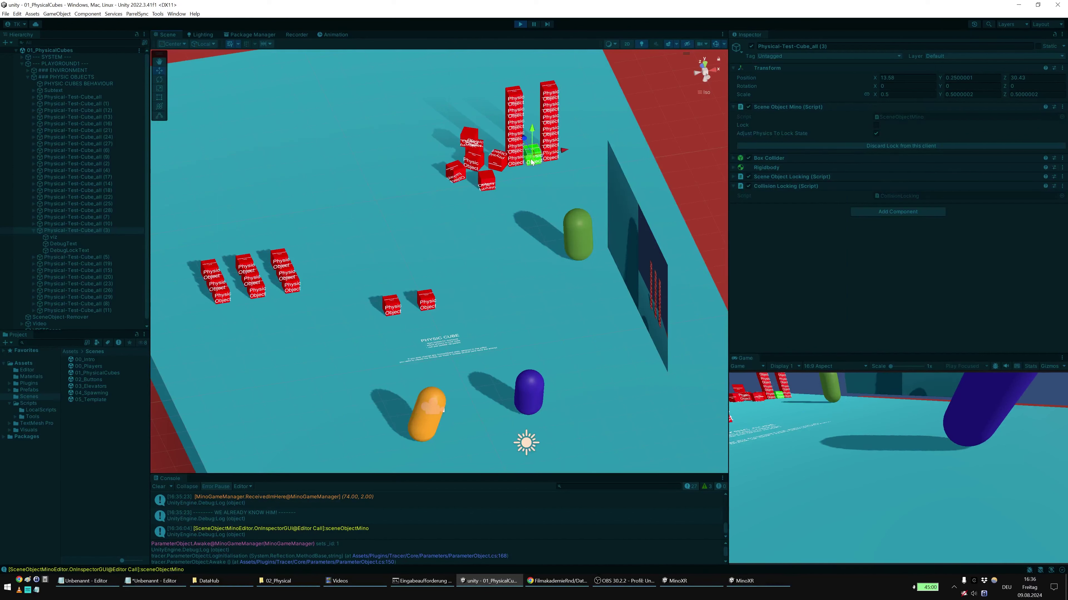
Step: Switch to the first MinoXR instance and walk its blue player into the moved cube and the two standing towers
left_click(671, 579)
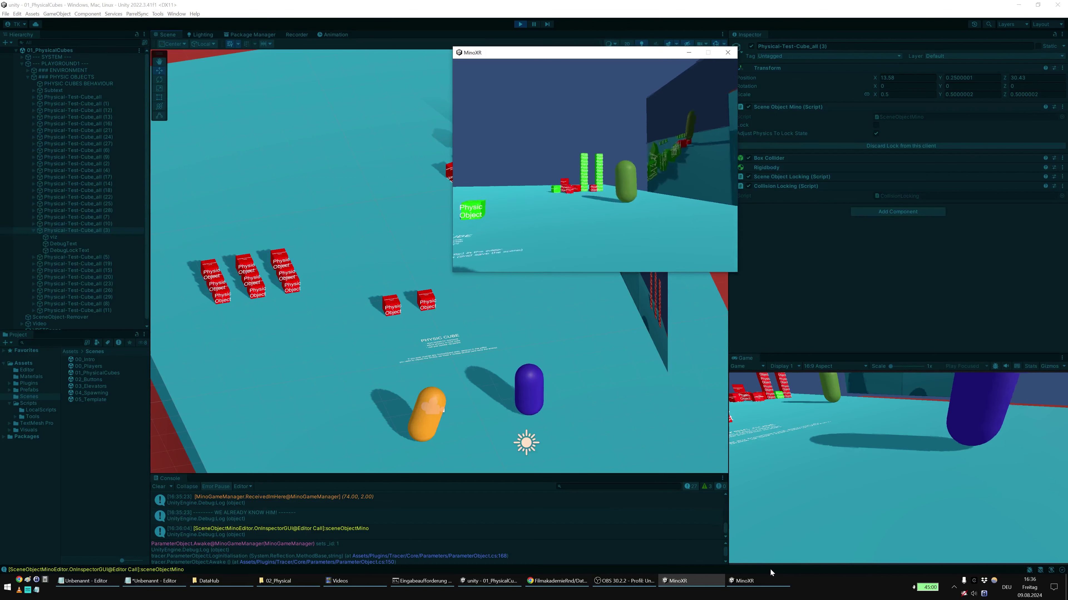
key("w")
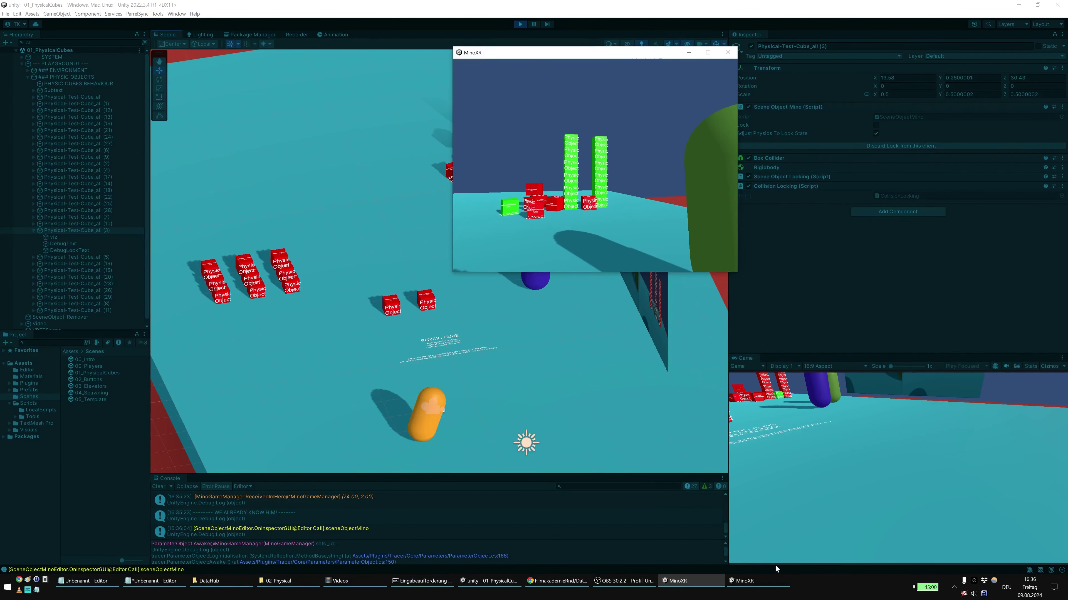
key("w")
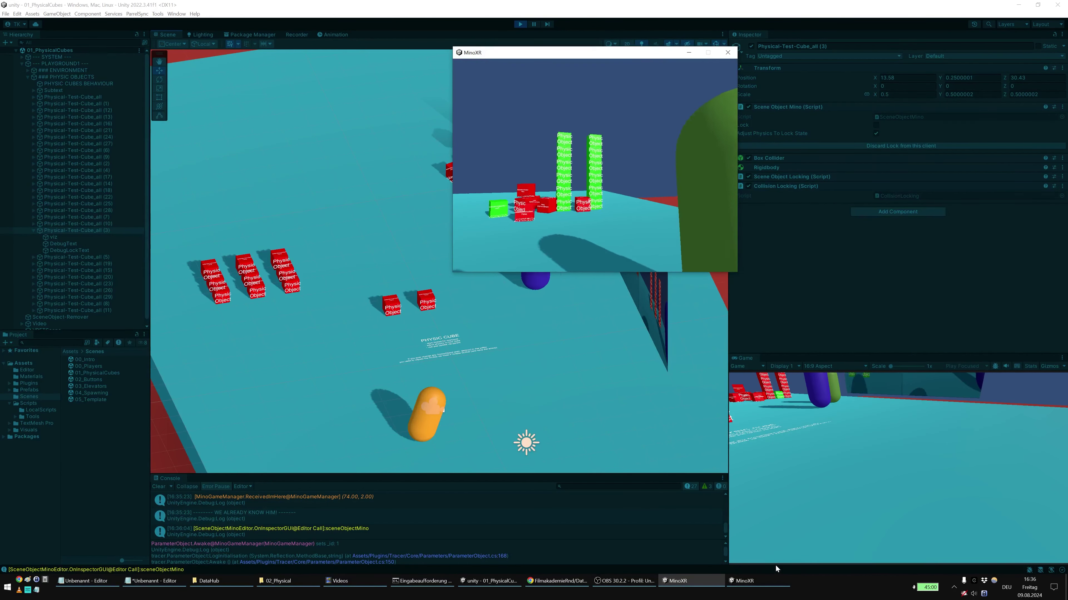
key("w")
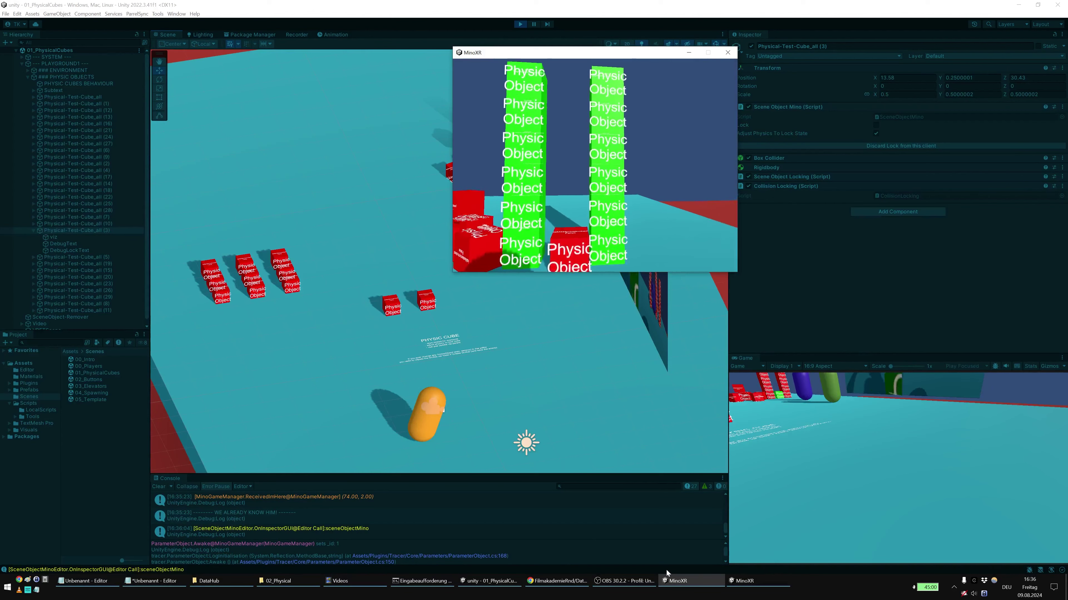
key("s")
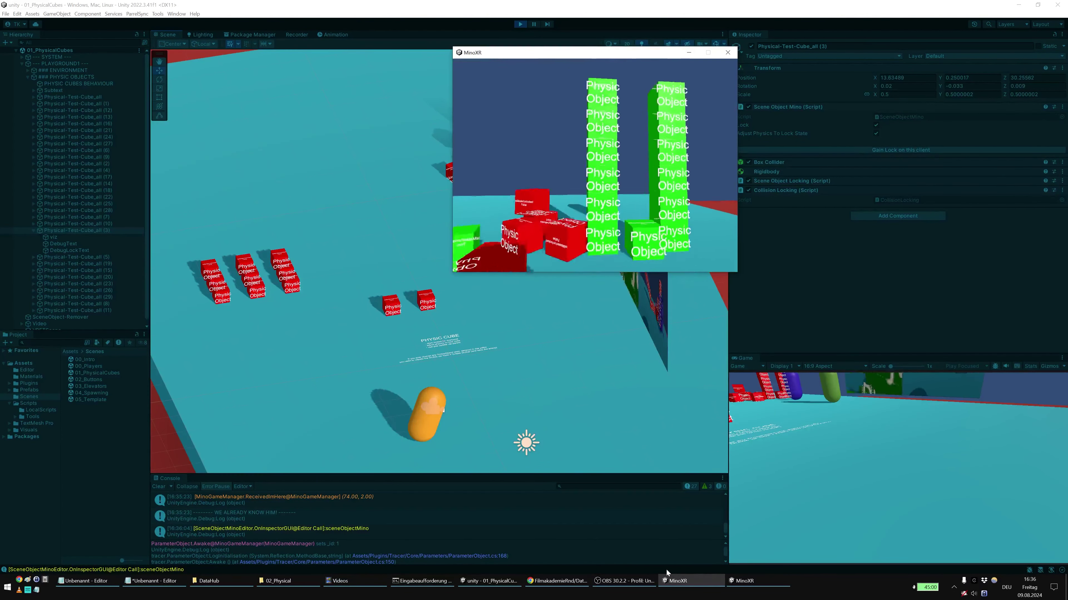
key("w")
key("s")
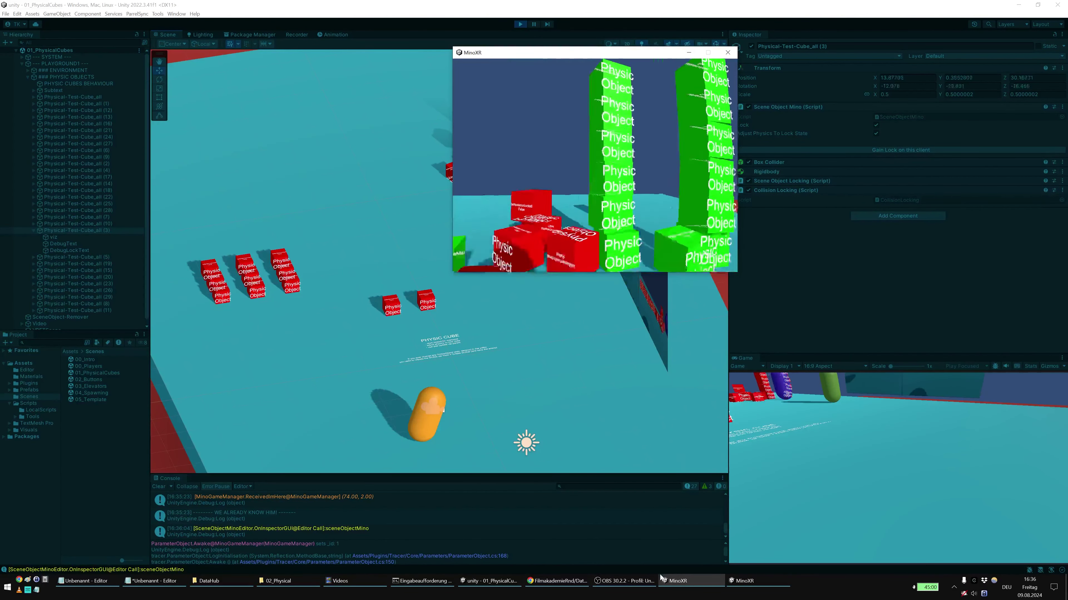
key("w")
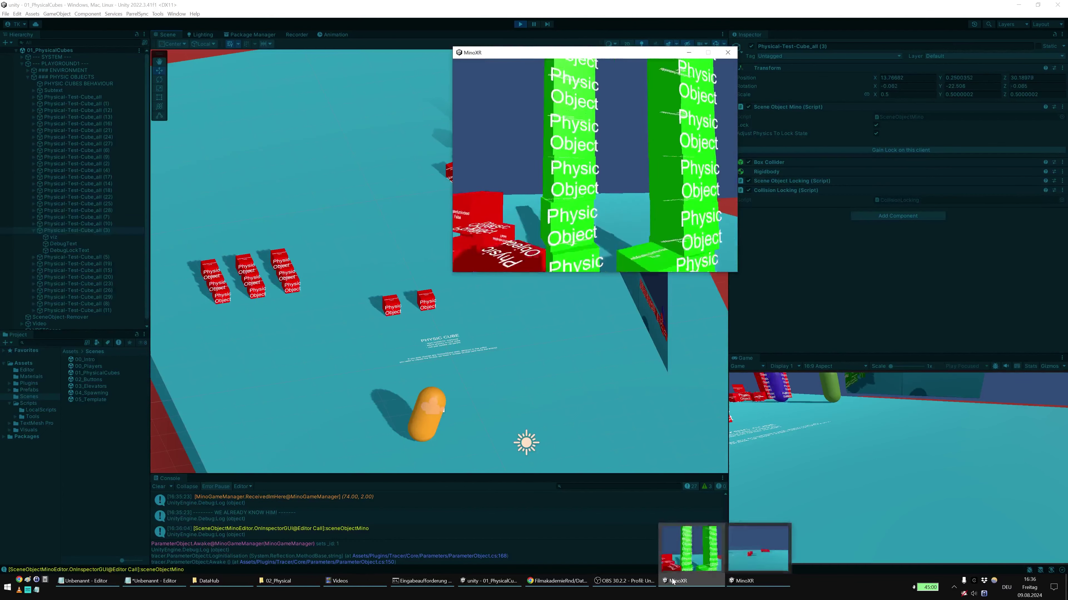
Step: Return to the editor and collapse the child objects of Physical-Test-Cube_all (3) in the hierarchy
left_click(673, 581)
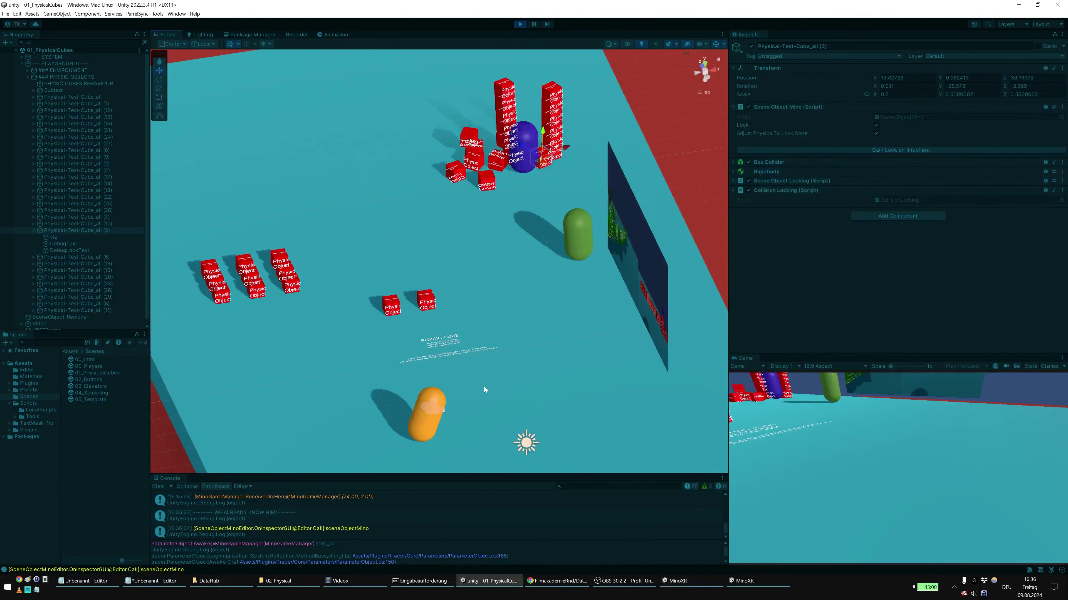
left_click(79, 231)
key("Left")
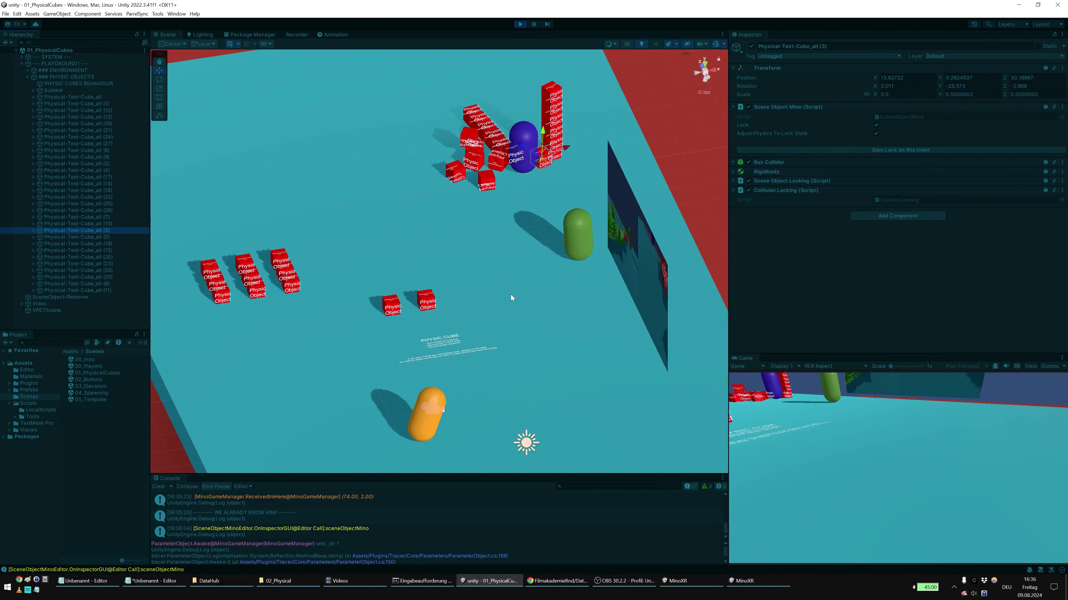
Step: Stop play mode in the editor and close the MinoXR instances
left_click(517, 24)
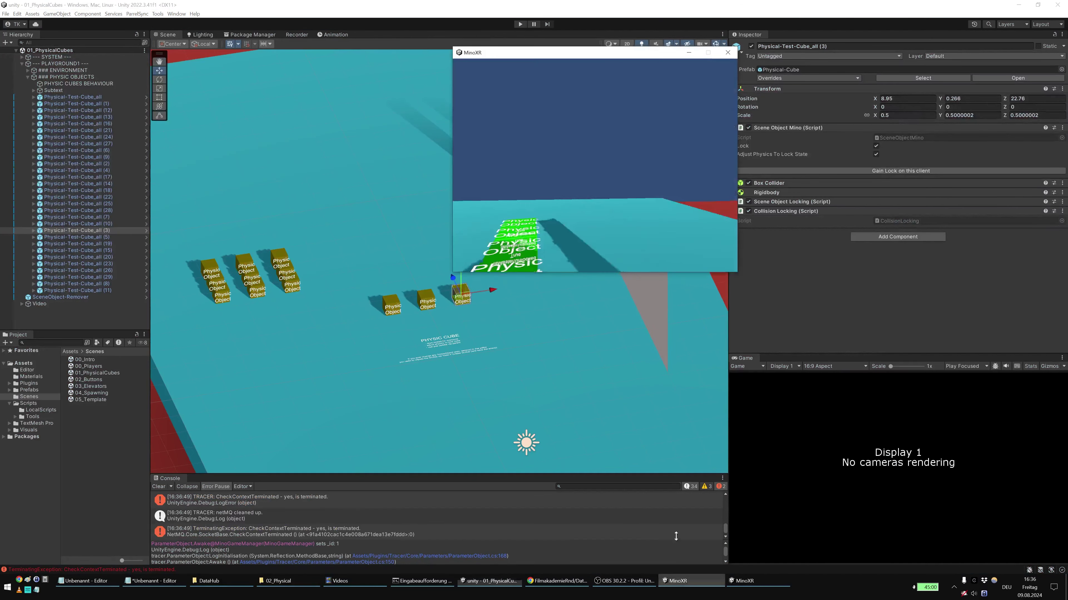
left_click(728, 51)
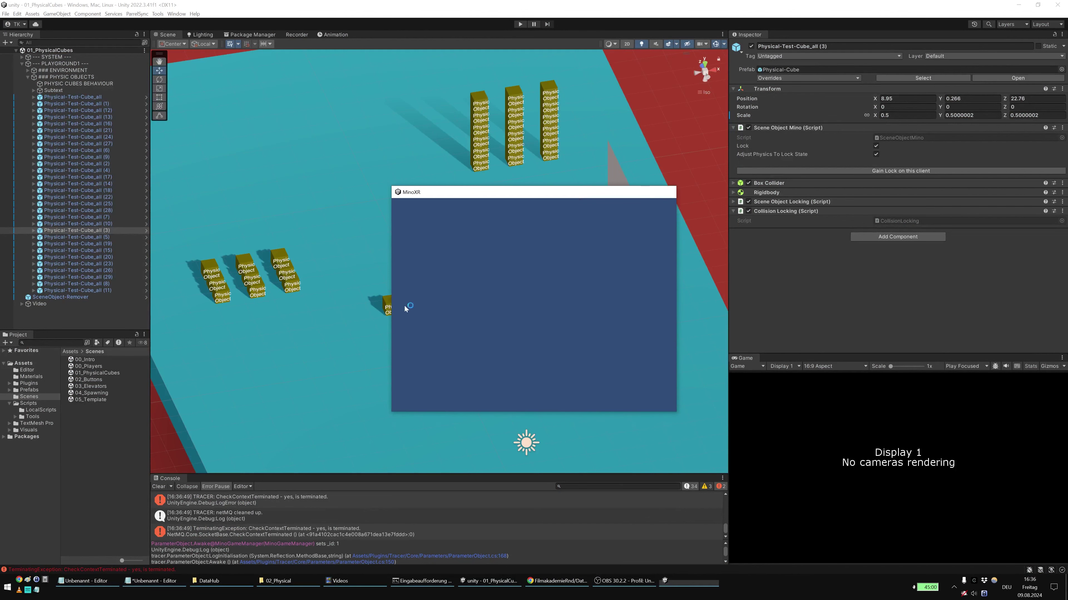
Step: Duplicate Physical-Test-Cube_all and move the copy along X to 10.45, extending the row of three single cubes
left_click(390, 303)
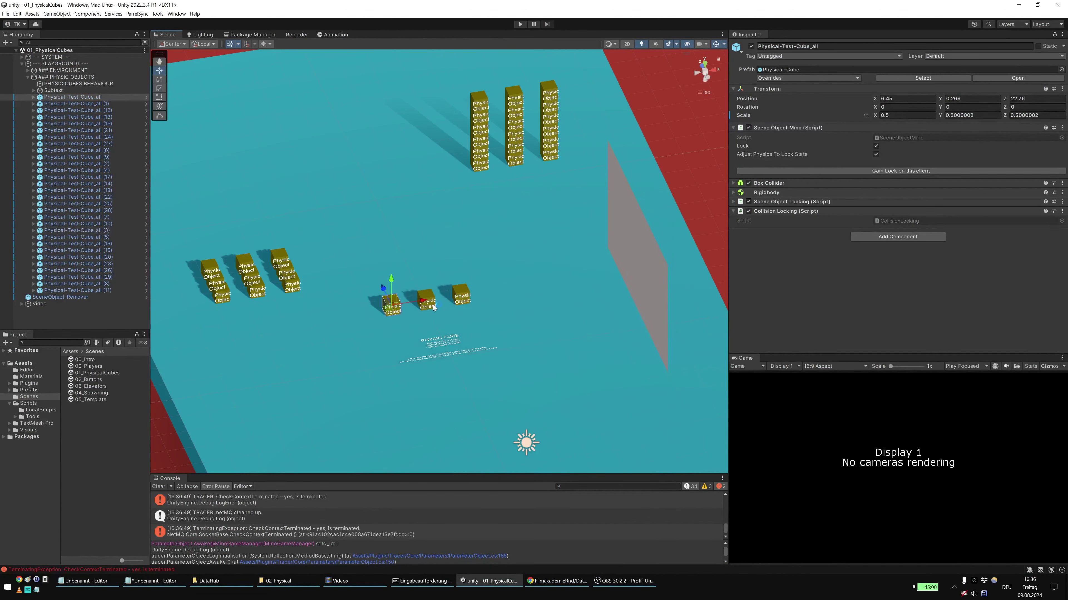
key("ctrl+d")
left_click_drag(424, 301, 536, 287, "ctrl")
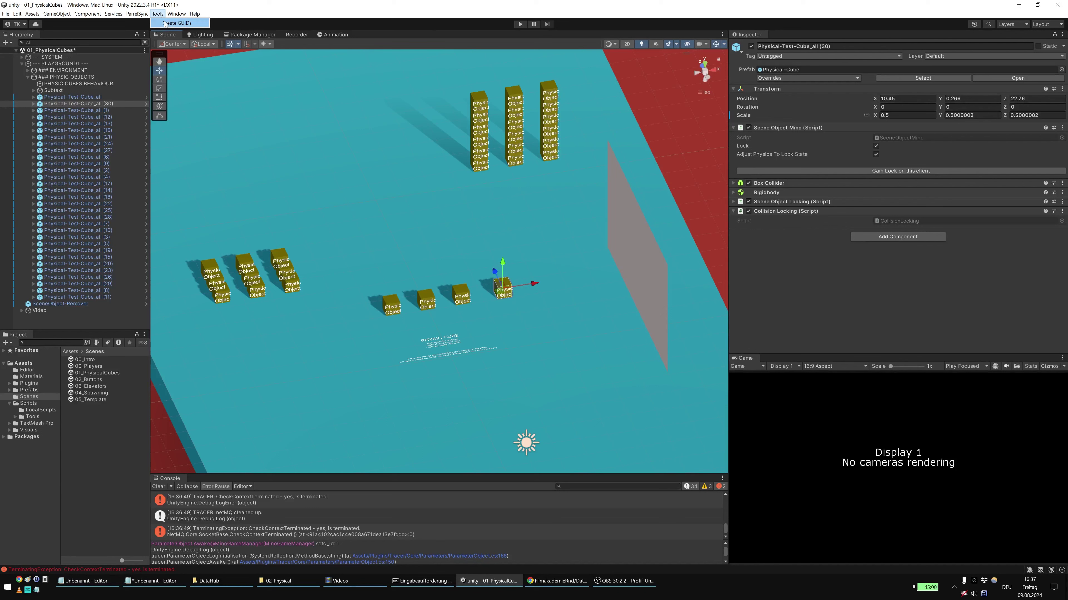
Step: Create GUIDs for the scene objects and delete the duplicated cube
left_click(168, 24)
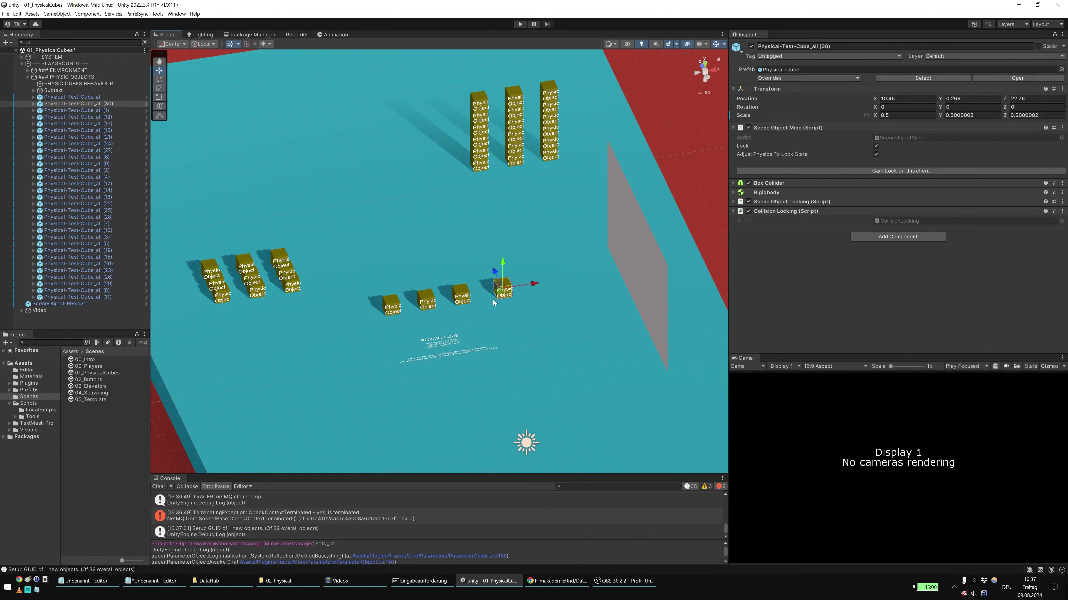
key("Delete")
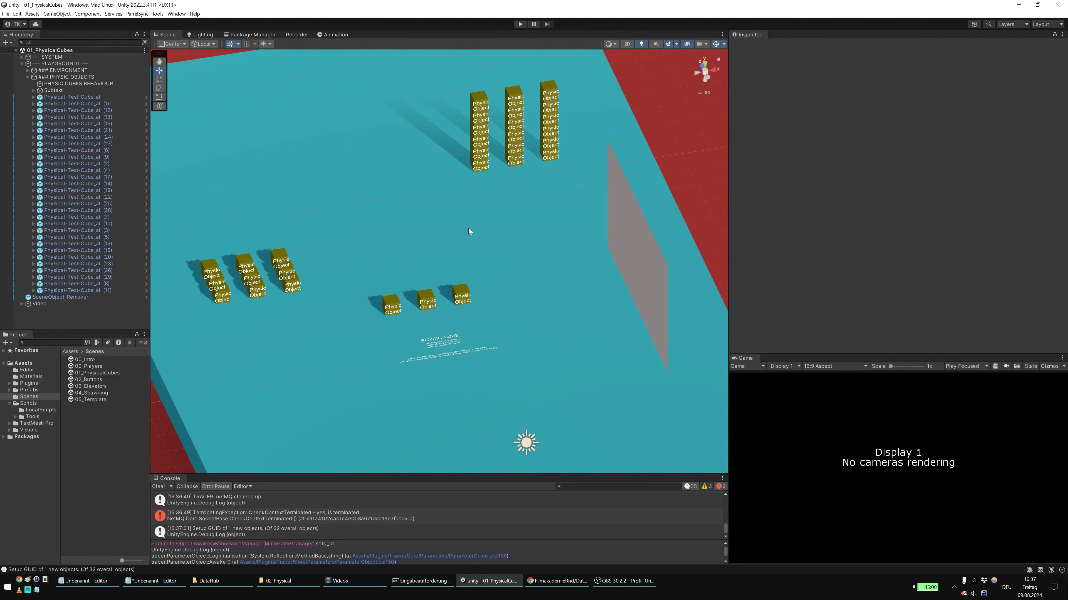
Step: Examine the PHYSIC CUBE floor text about updating GUIDs, and check the topic list in the notes
scroll(454, 348, "up", 8)
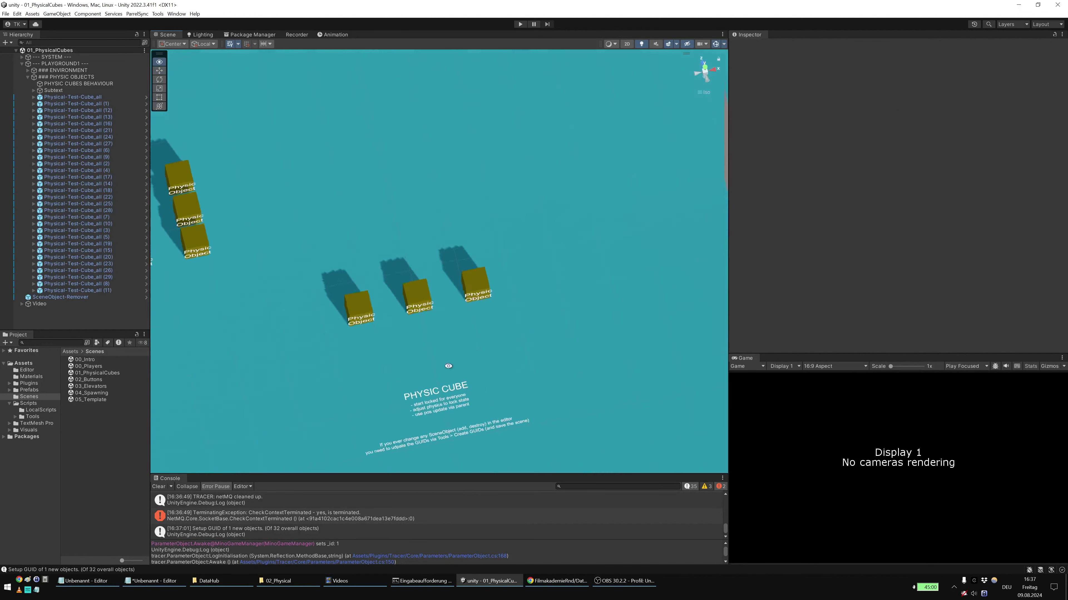
middle_click_drag(449, 362, 451, 321)
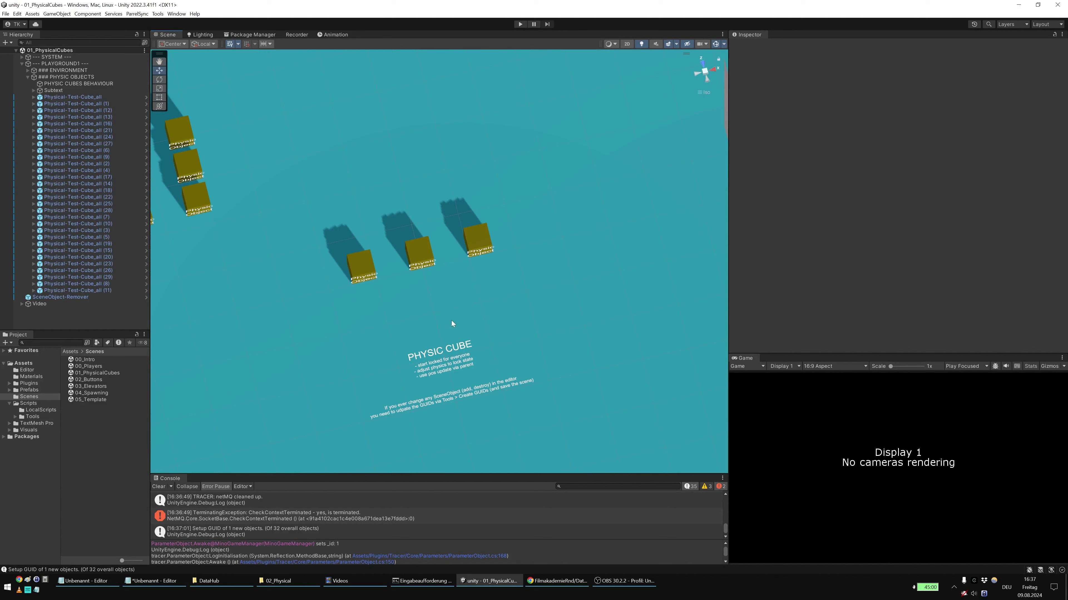
left_click(169, 583)
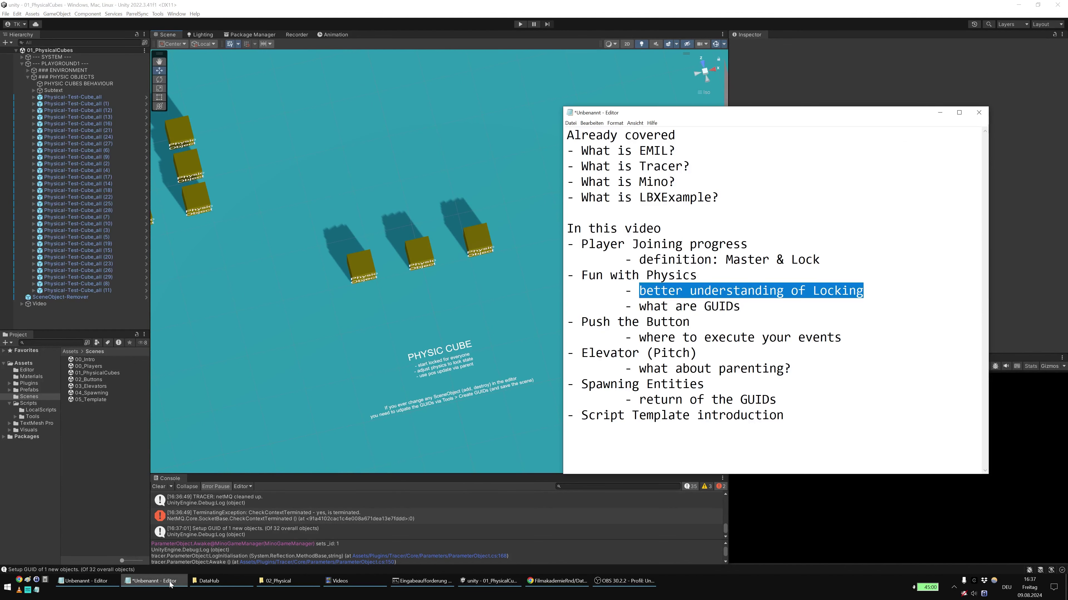
left_click(169, 582)
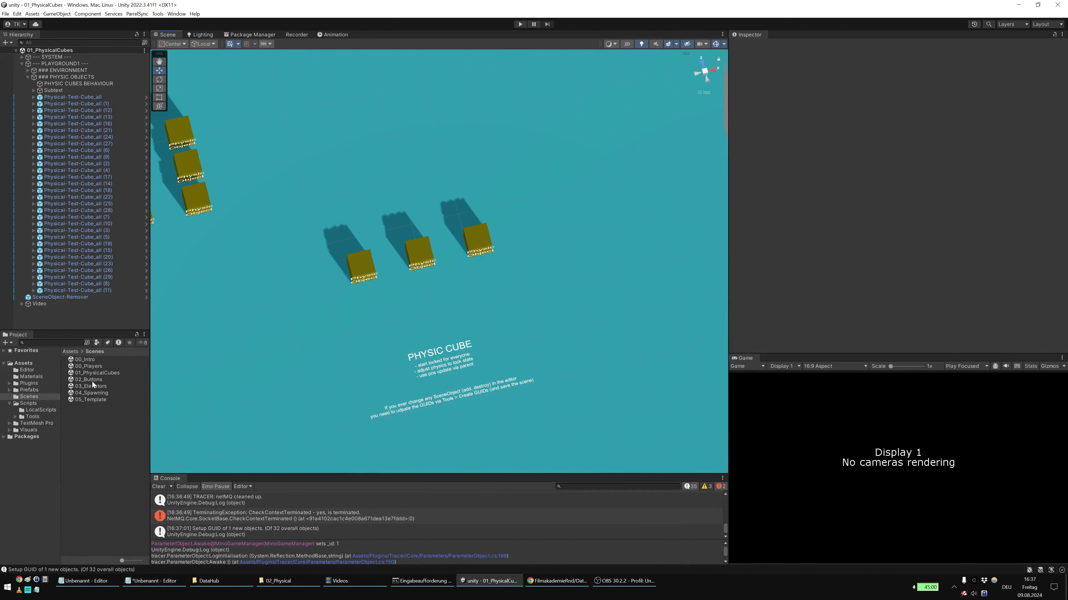
Step: Open the 02_Buttons scene, view its buttons, and highlight the "where to execute your events" topic in the notes
double_click(91, 380)
scroll(525, 303, "down", 9)
middle_click_drag(576, 345, 544, 221)
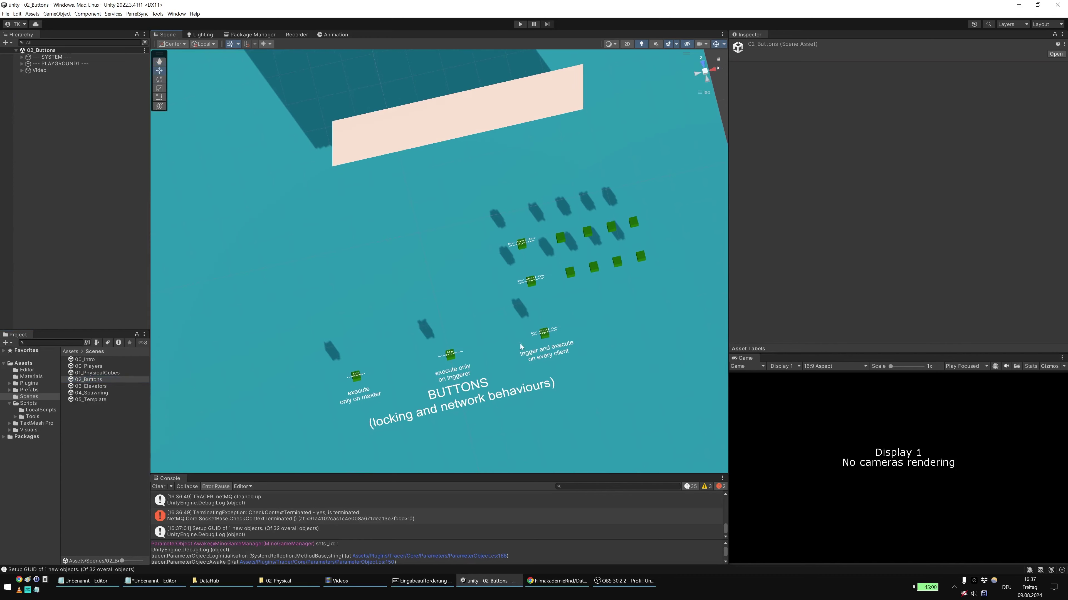
left_click_drag(486, 363, 476, 332, "alt")
right_click_drag(476, 331, 475, 338)
left_click(153, 581)
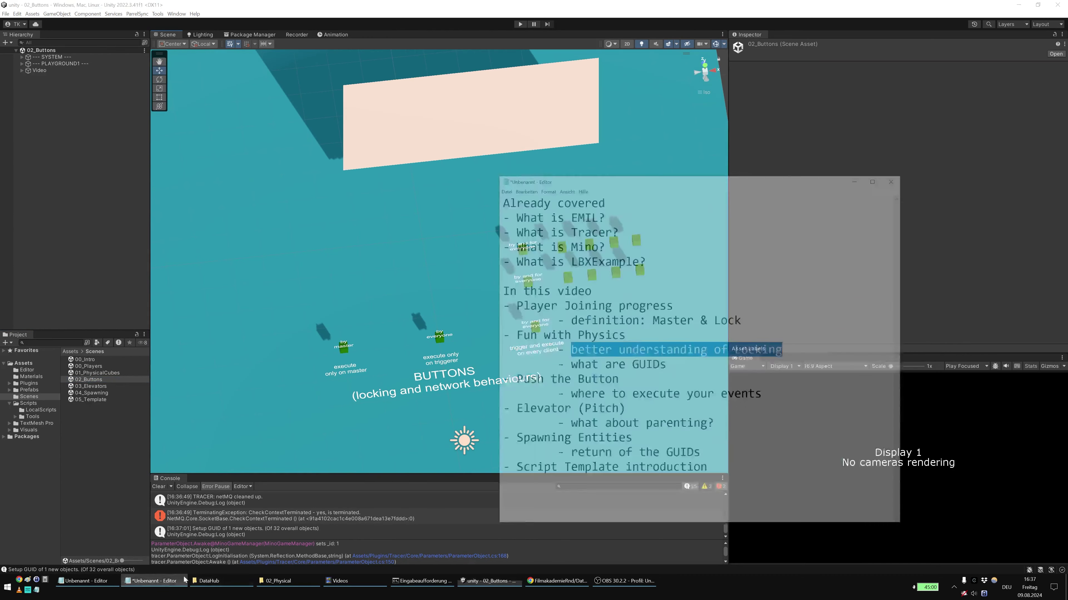
left_click_drag(639, 338, 823, 349)
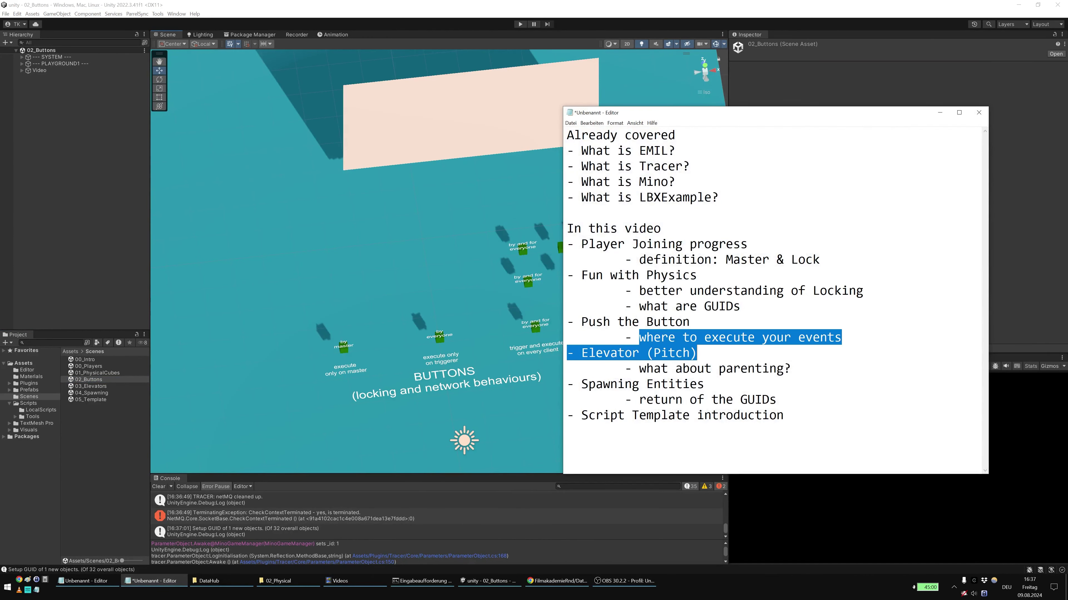
Step: Select the "execute only on master" button and examine its Interactable Network Behaviour options
left_click(386, 330)
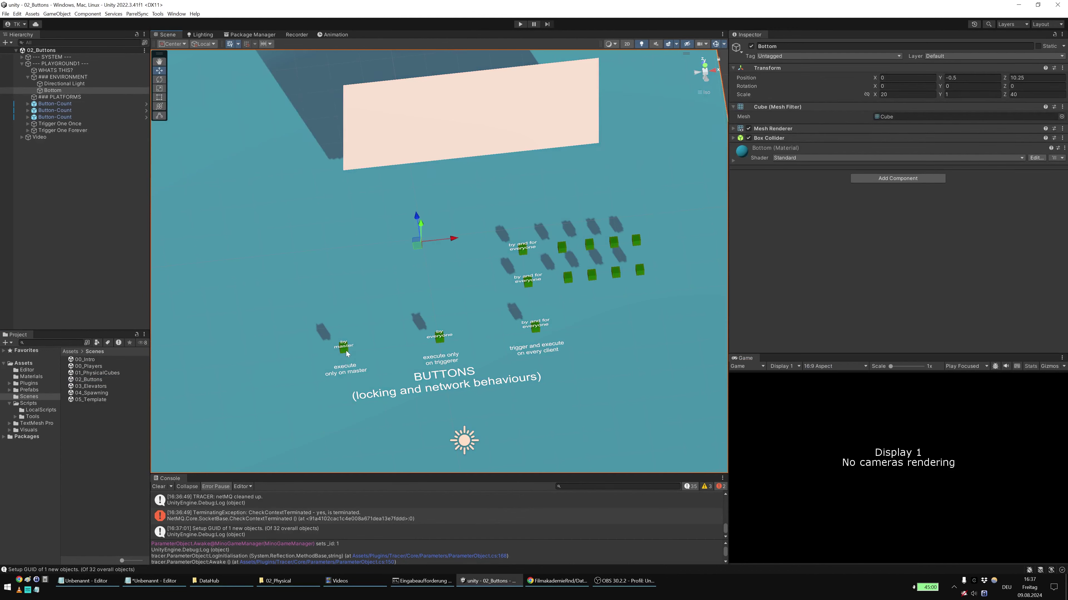
left_click(339, 353)
scroll(269, 359, "up", 3)
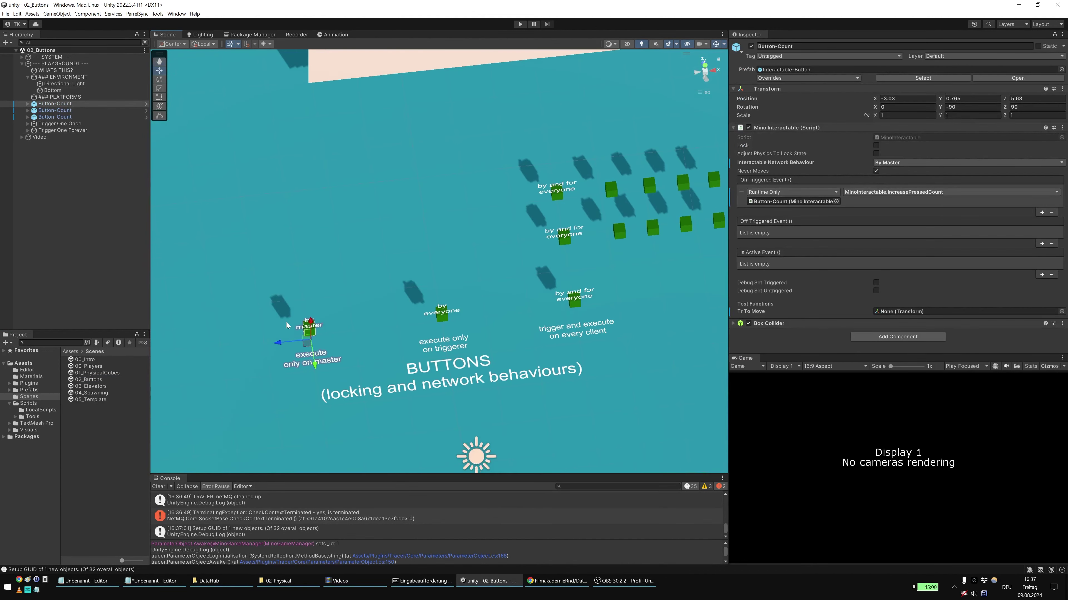
left_click(883, 163)
left_click(756, 163)
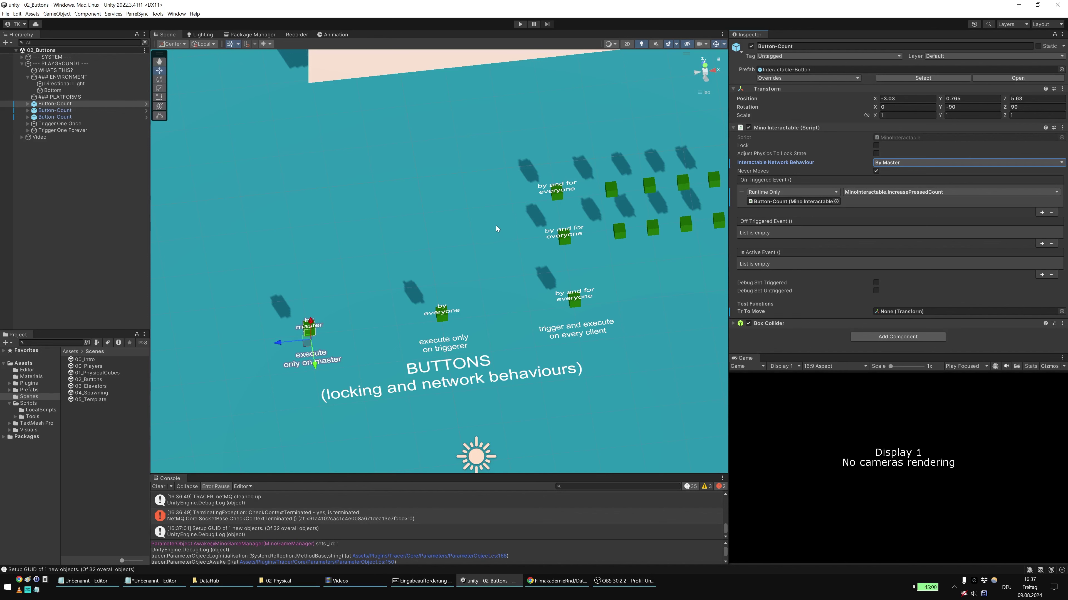
Step: Start play mode in the editor and launch the MinoXR build from the 03_Buttons folder
left_click(520, 26)
left_click(284, 581)
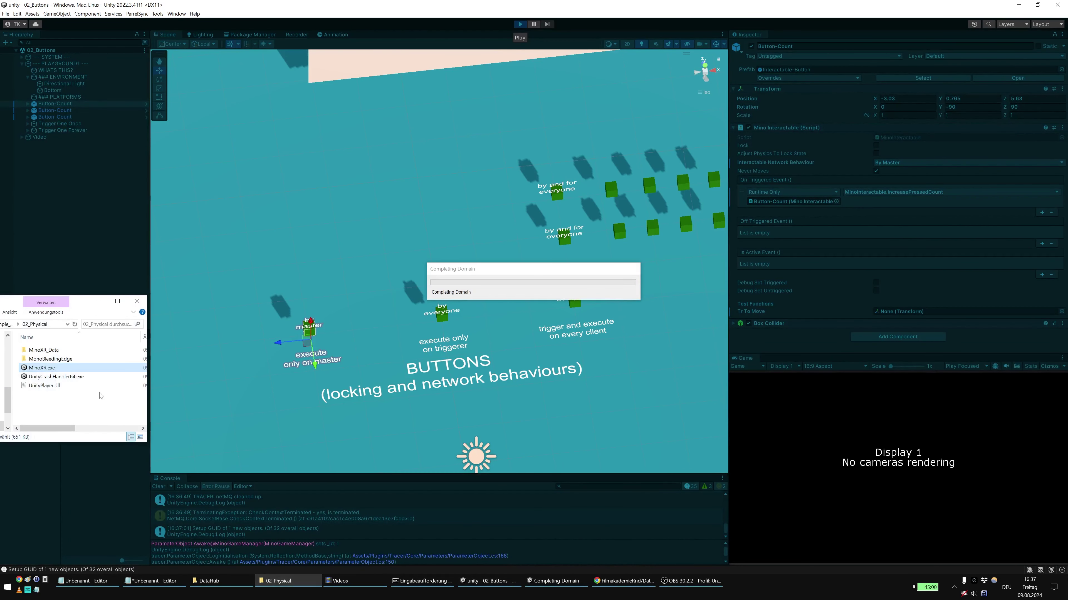
key("BackSpace")
key("Down")
key("Return")
left_click(194, 563)
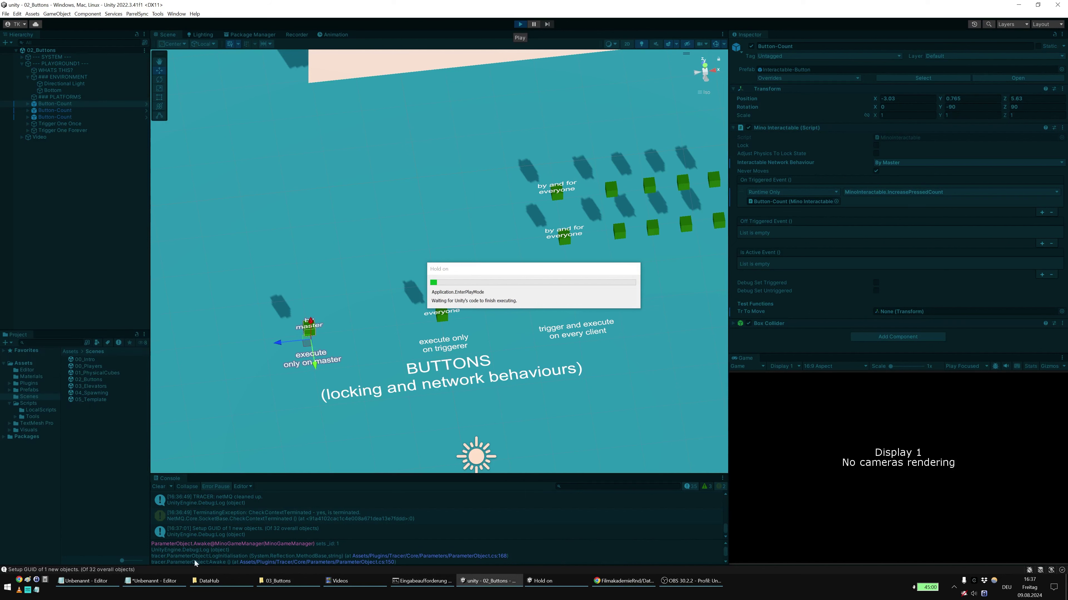
left_click(282, 583)
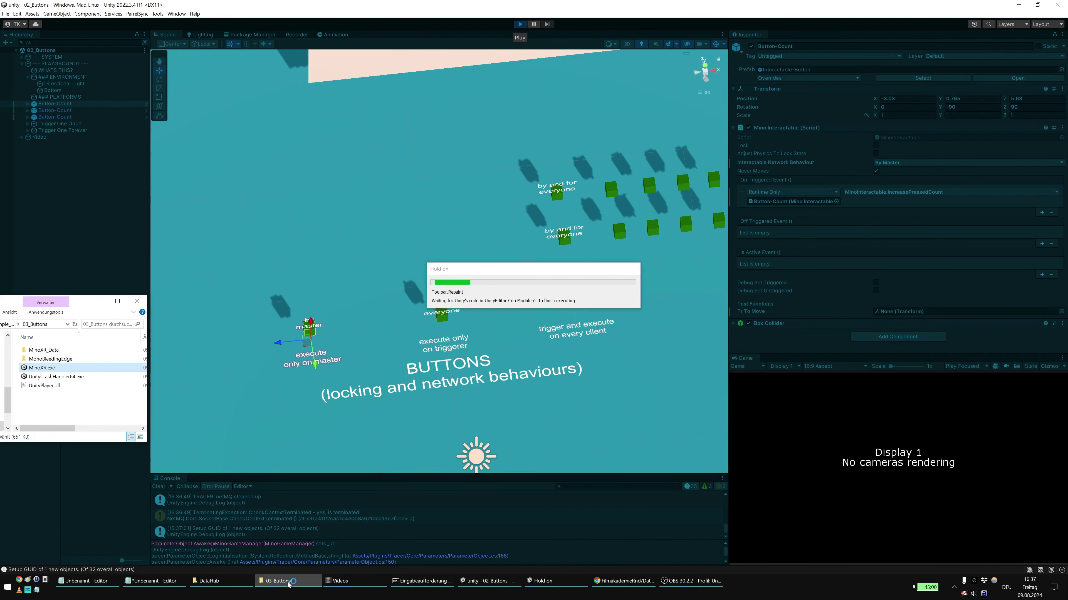
left_click(289, 582)
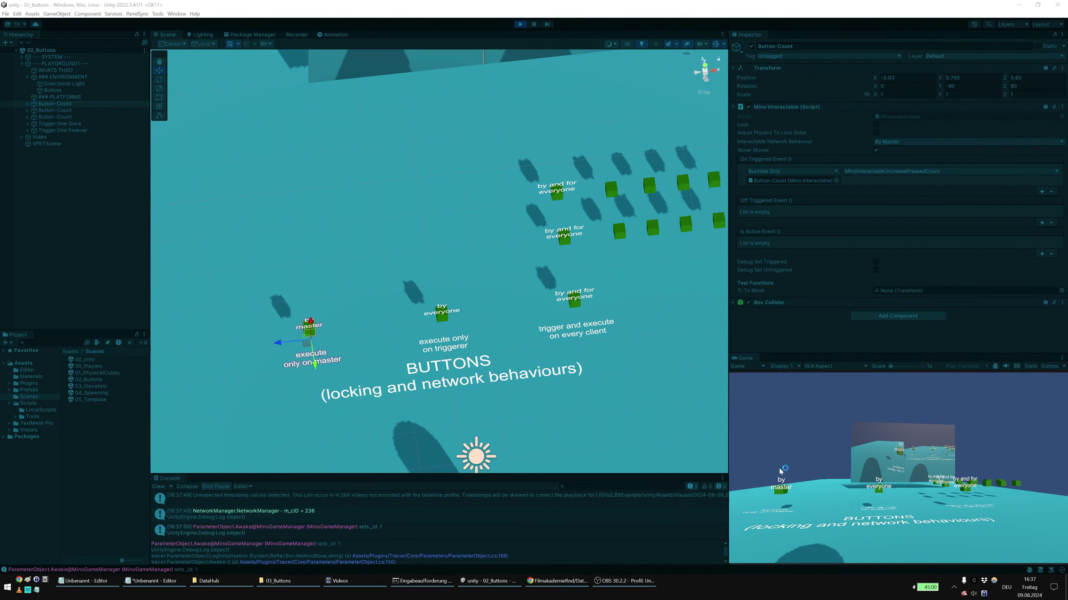
Step: Walk the editor player onto the "by master" button and back off it
left_click(815, 489)
key("a")
key("w")
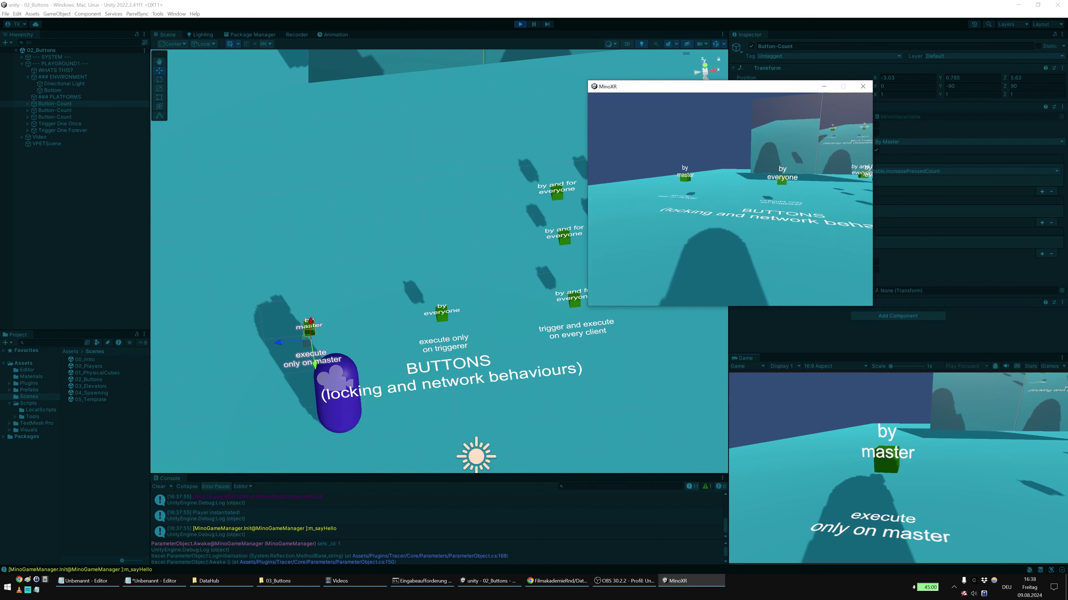
key("w")
key("w")
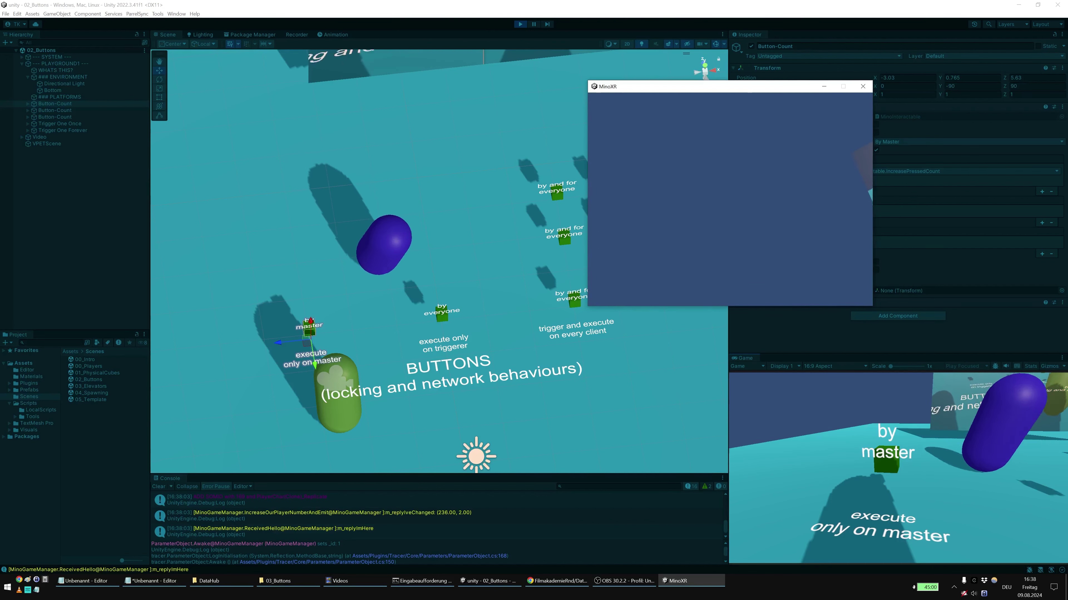
left_click(490, 302)
key("w")
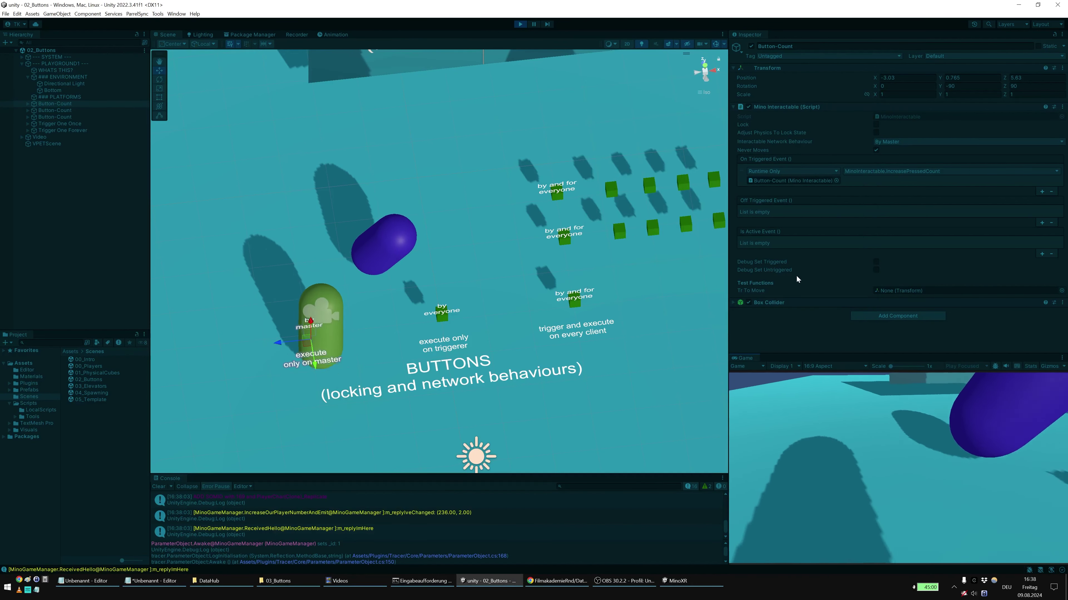
key("s")
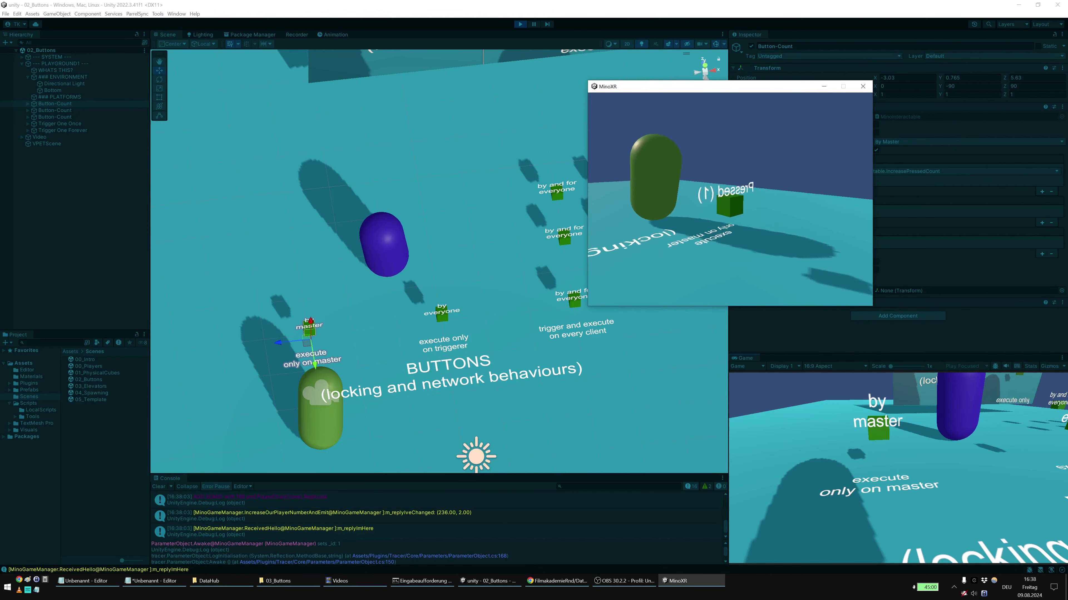
Step: Walk the MinoXR player onto the "by master" button and back off repeatedly
key("w")
key("s")
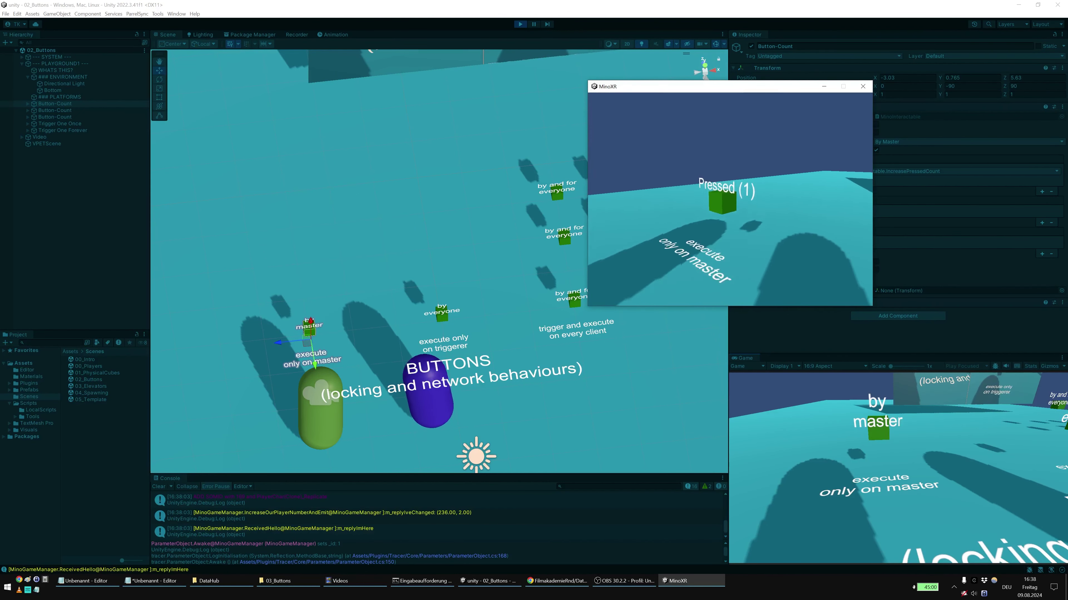
key("w")
key("s")
key("w")
key("s")
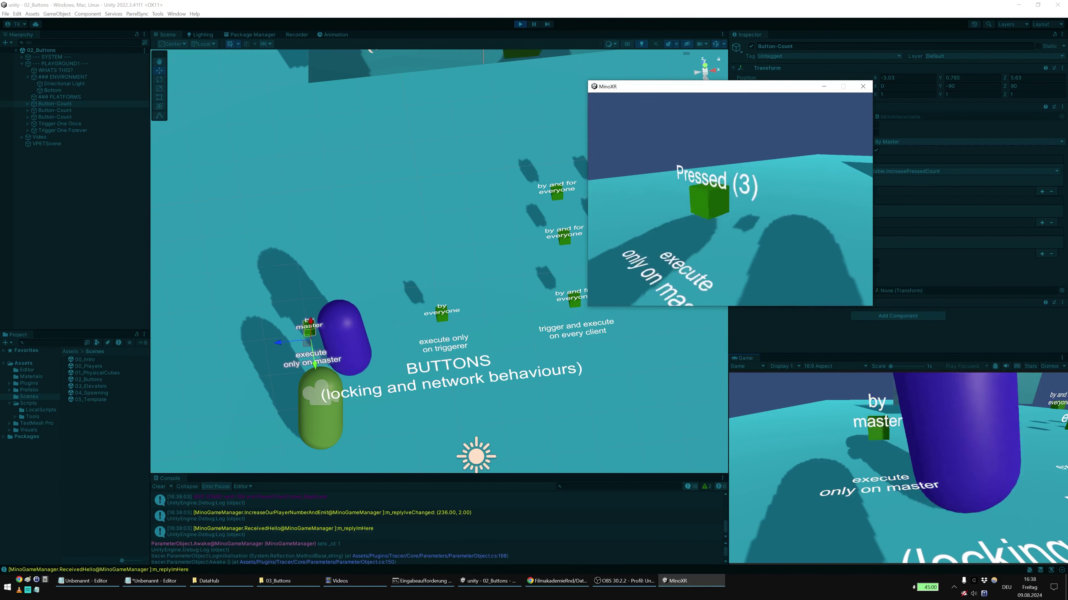
key("s")
key("w")
key("s")
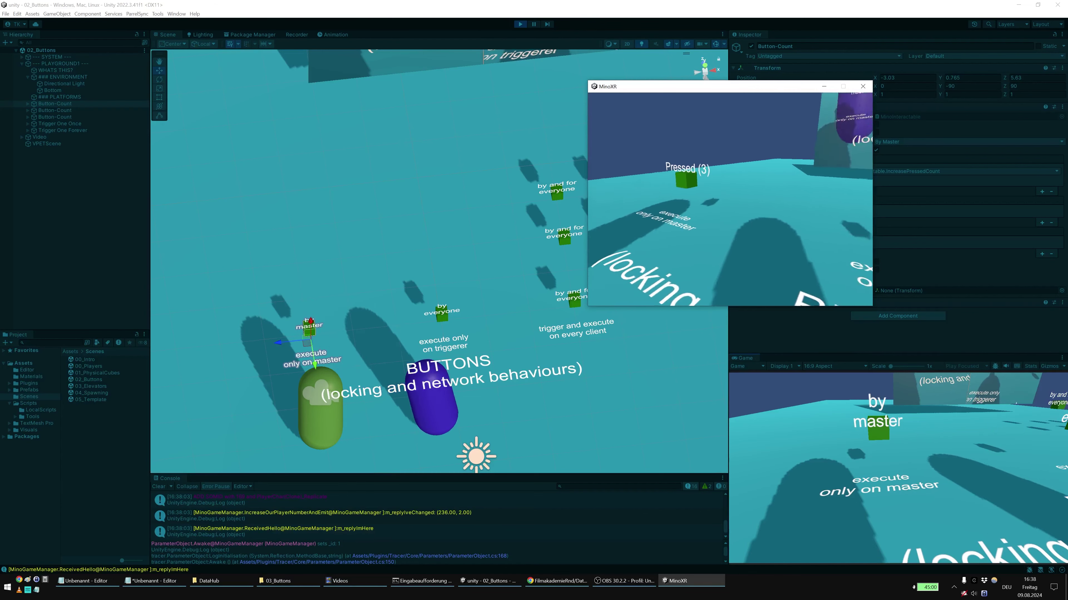
key("s")
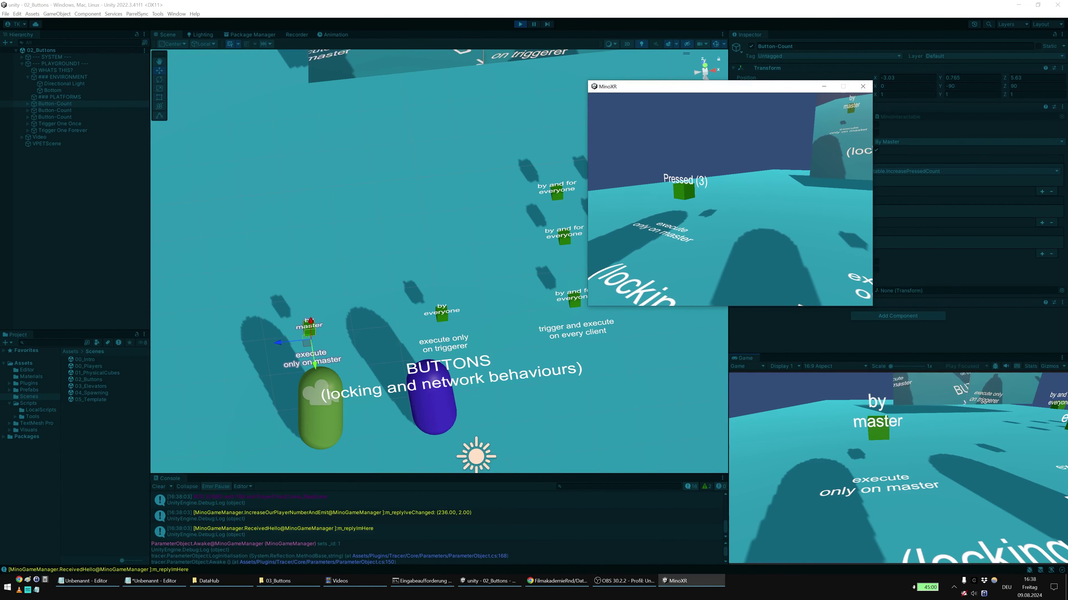
Step: Switch to the editor player and trigger the "by everyone" button, which executes only on the triggerer, several times
key("alt+Tab")
key("w")
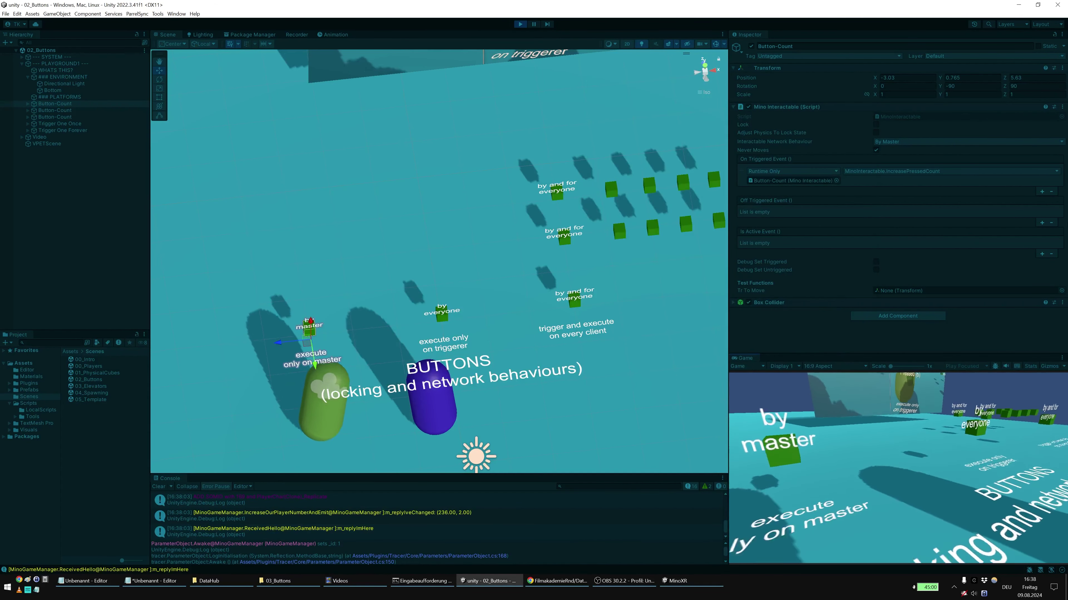
key("d")
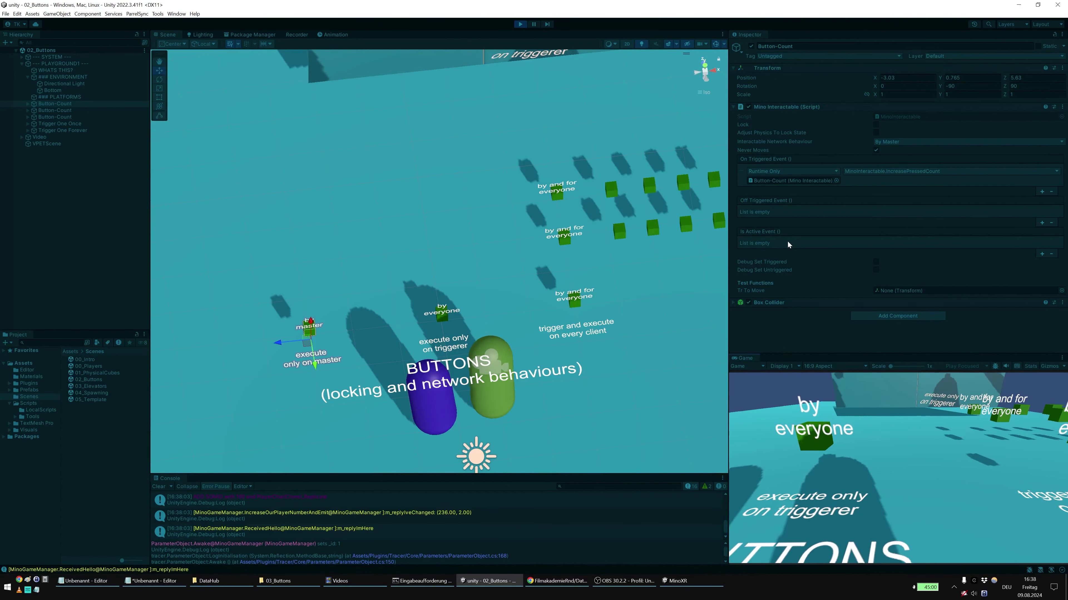
key("w")
key("s")
key("w")
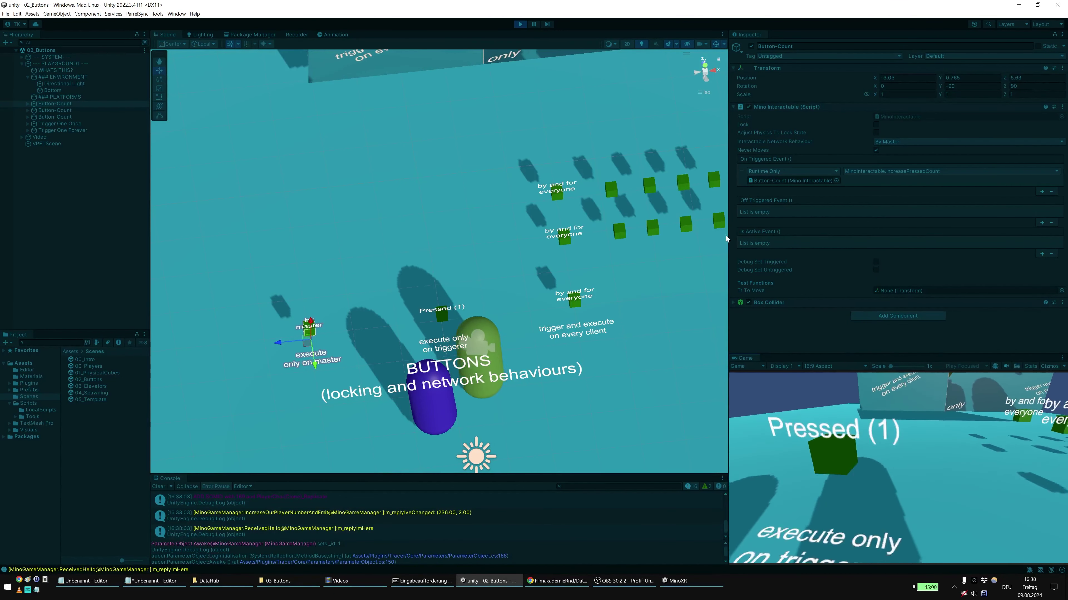
key("s")
key("w")
key("d")
key("s")
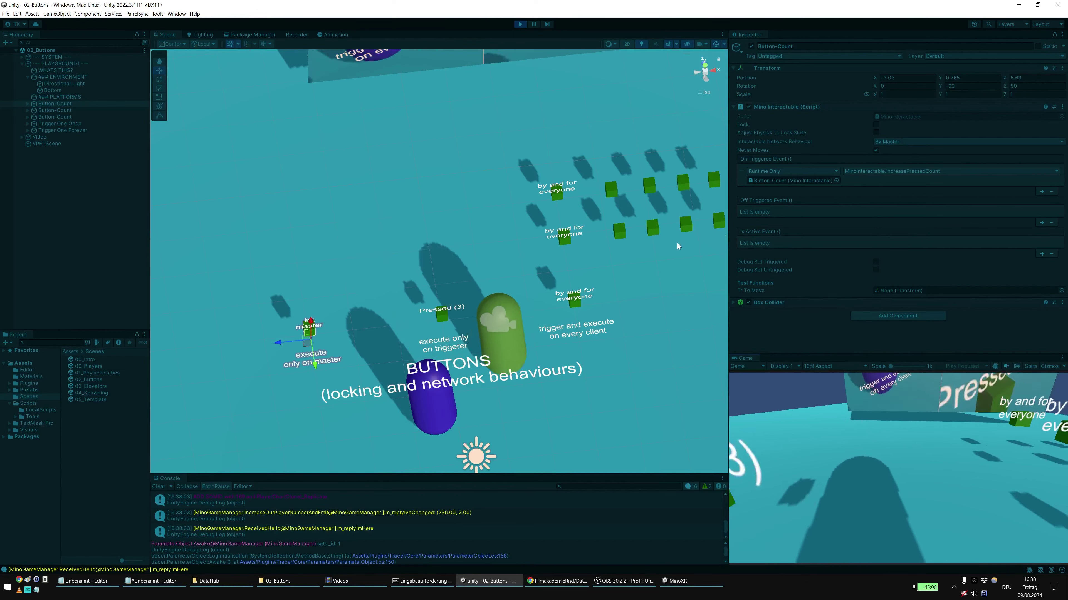
Step: Switch to the MinoXR player and trigger the "execute only on triggerer" button once
key("alt+Tab")
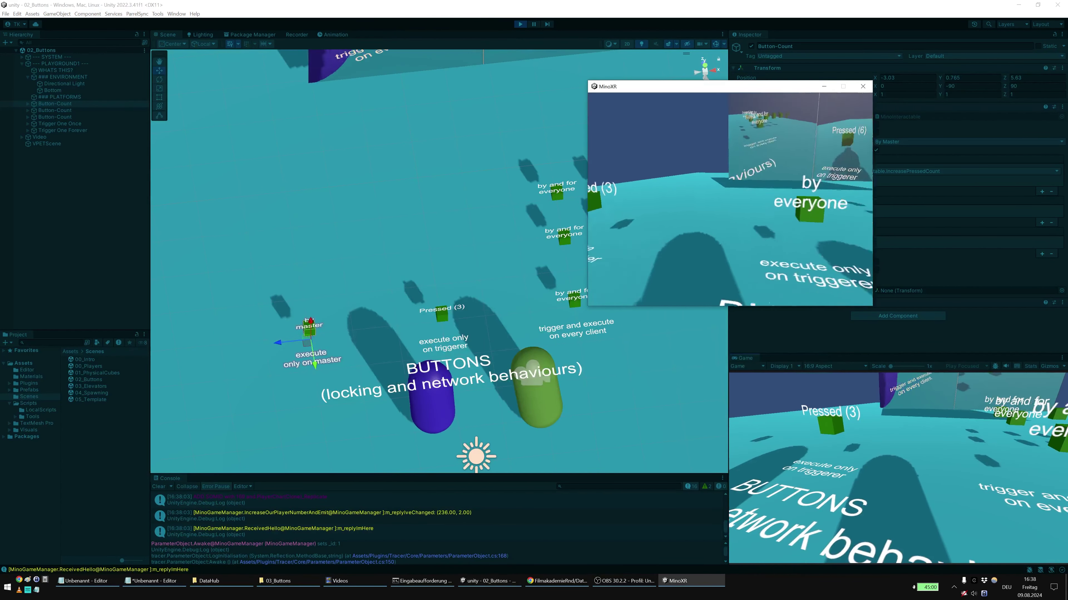
key("a")
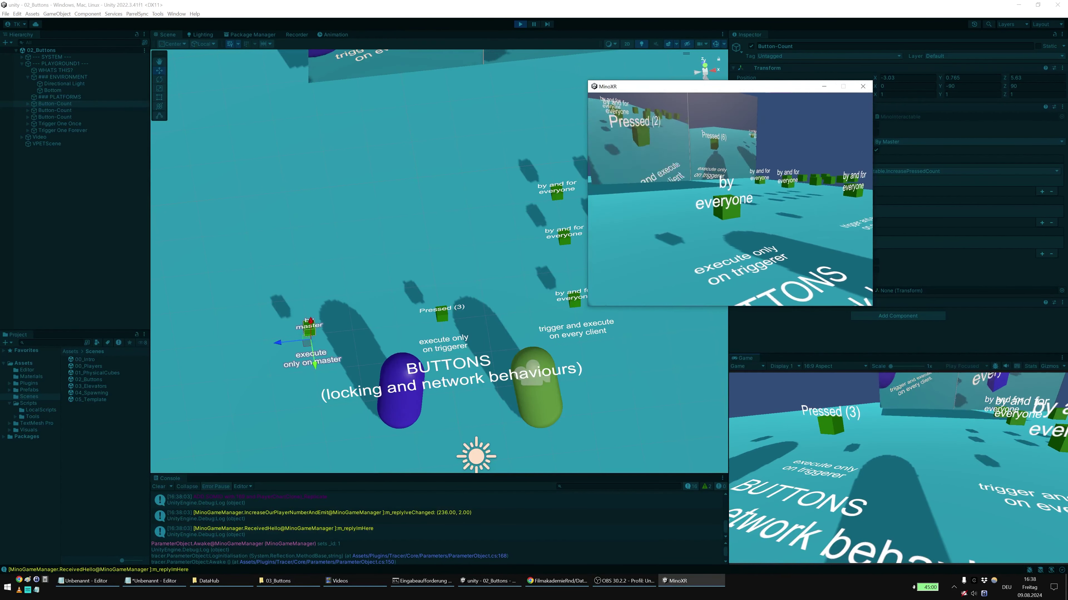
key("w")
key("s")
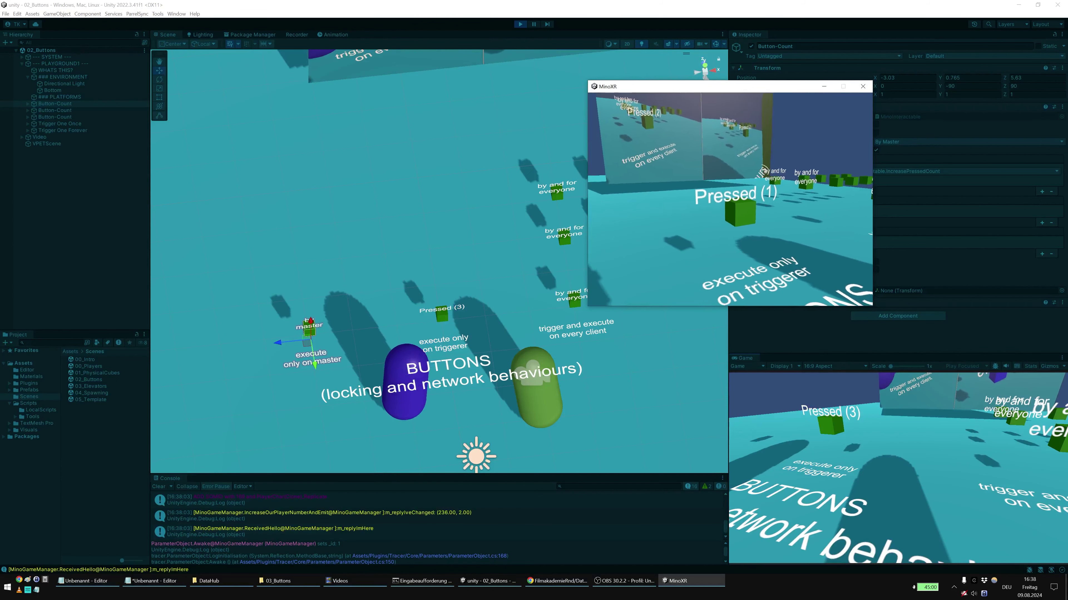
Step: Return to the editor player and trigger the "trigger and execute on every client" button once
key("alt+Tab")
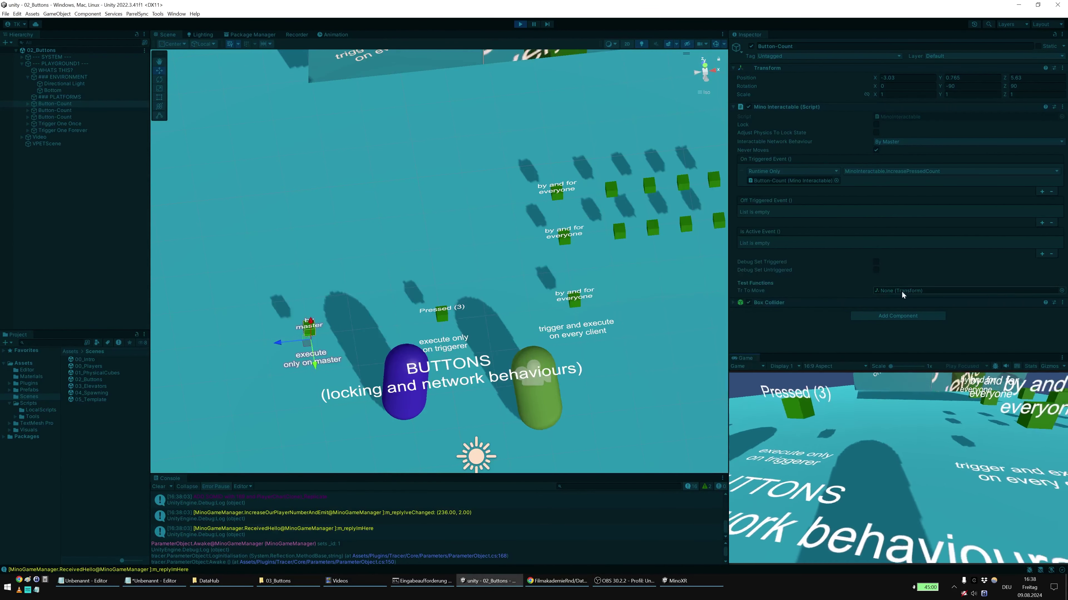
key("d")
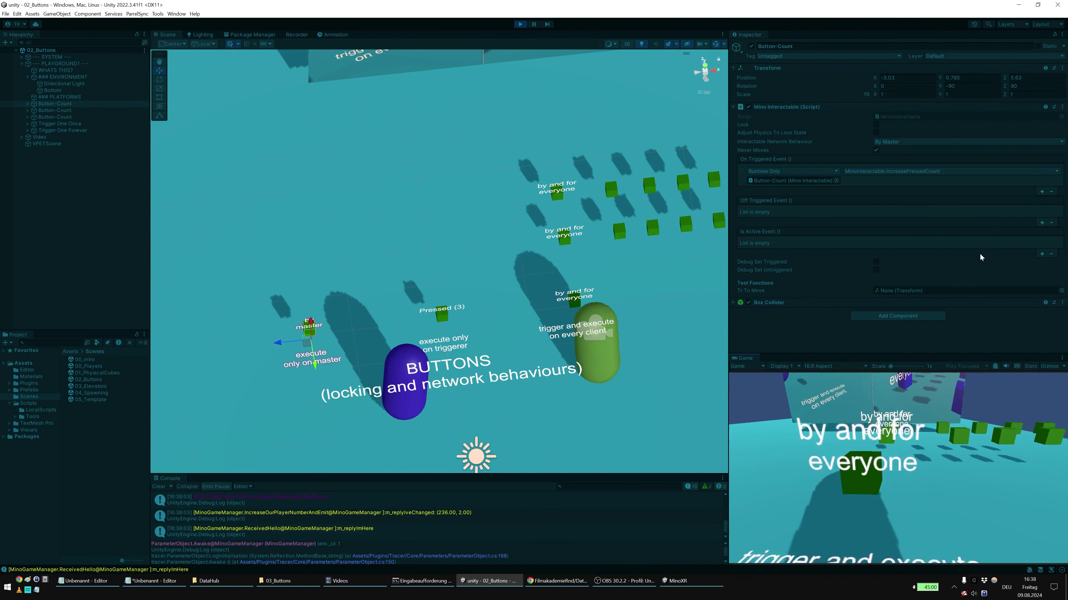
key("s")
Step: Walk the MinoXR player back and forth across the "trigger and execute on every client" button, triggering it repeatedly
key("alt+Tab")
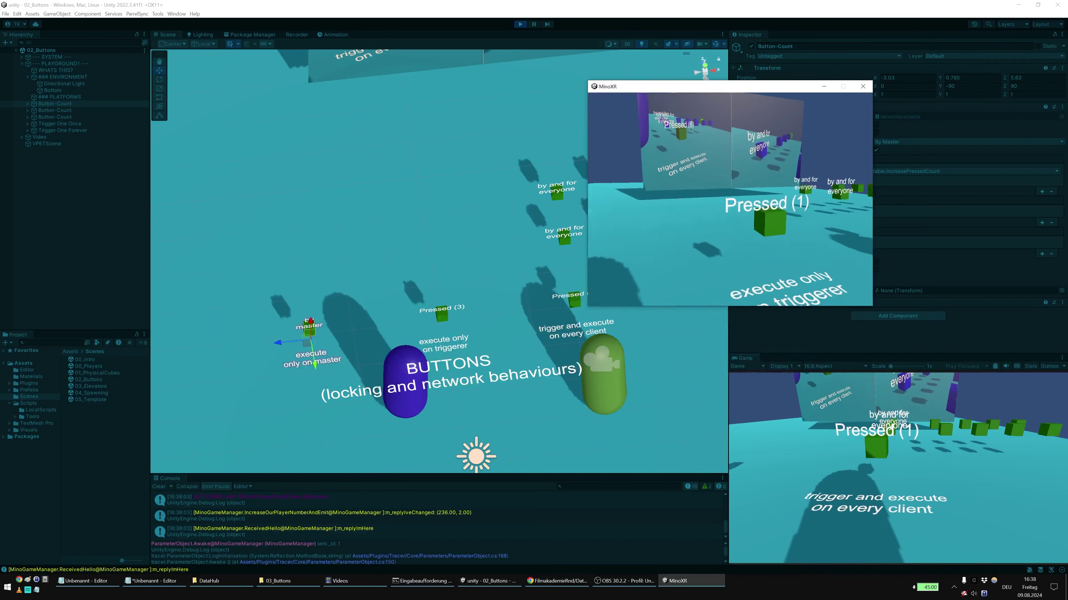
key("d")
key("w")
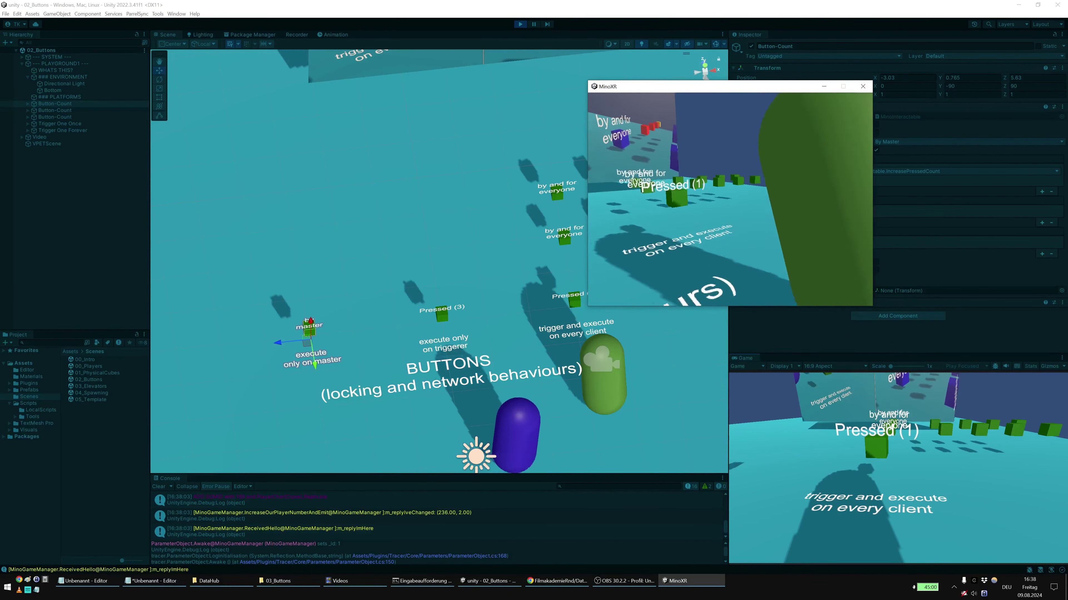
key("w")
key("d")
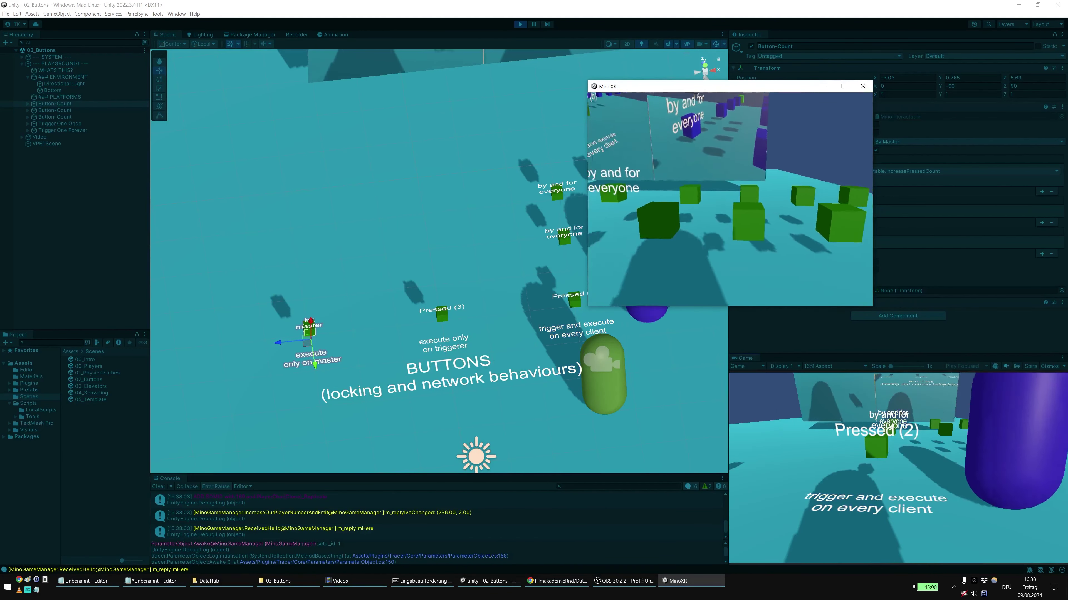
key("w")
key("a")
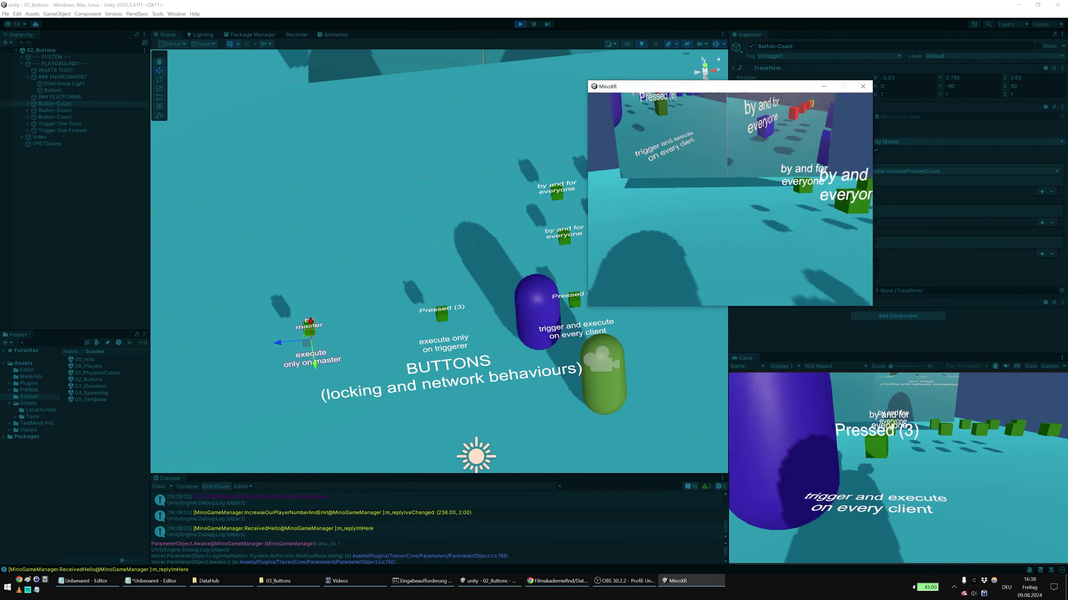
key("s")
key("w")
key("d")
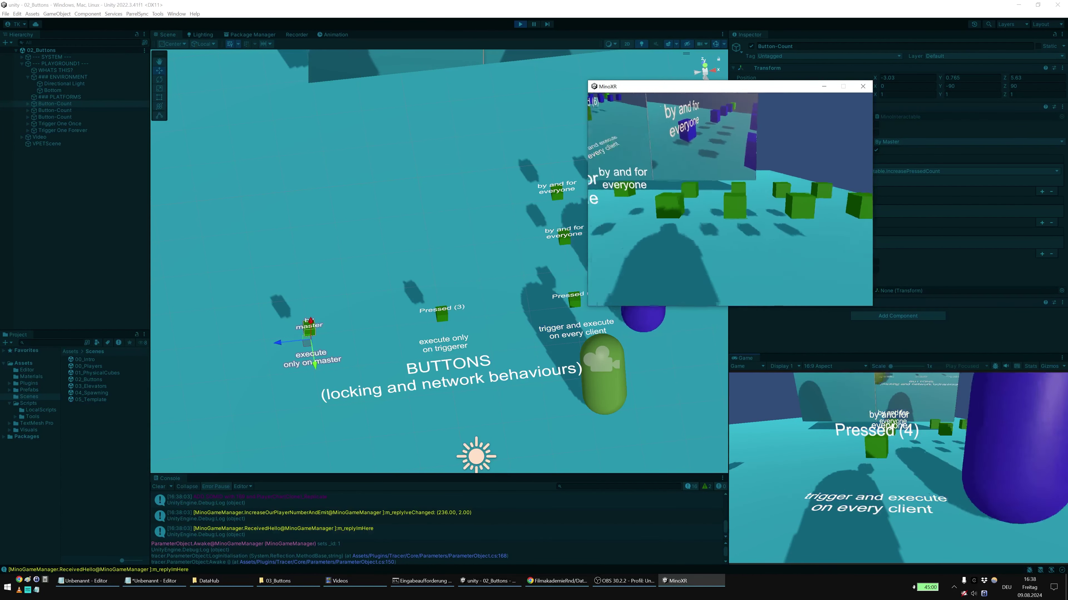
Step: Walk the MinoXR player over the nearest "by and for everyone" button beside the cube row, changing the cubes' colours
key("w")
key("a")
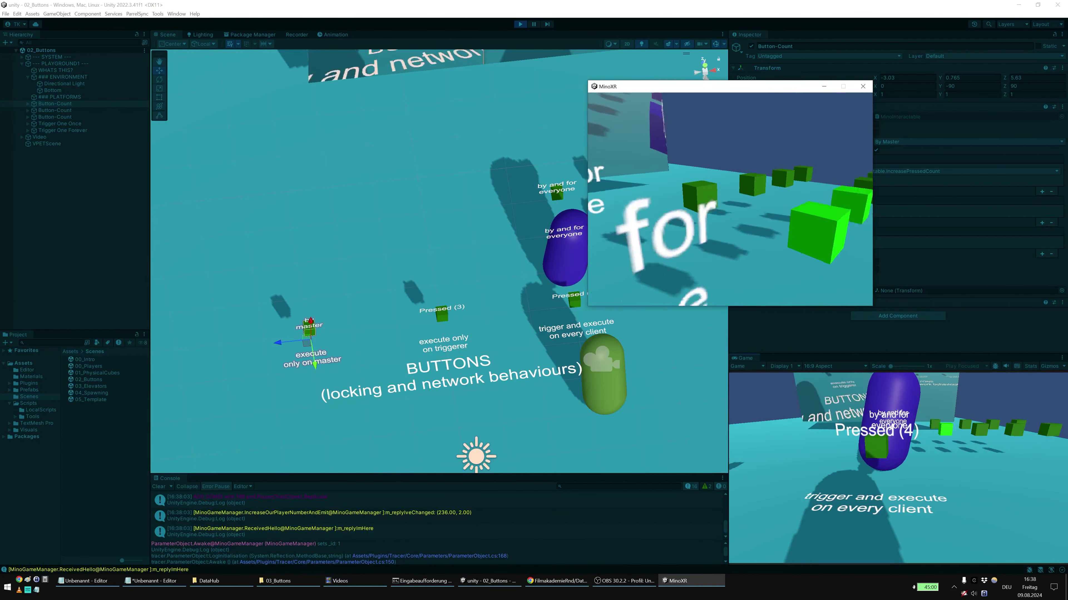
key("s")
key("a")
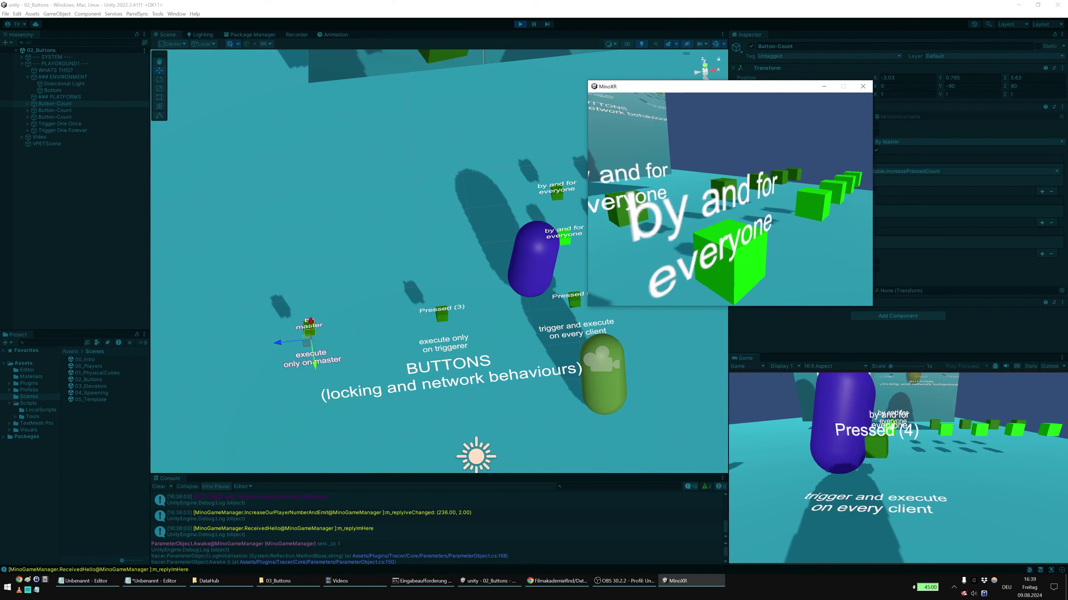
key("d")
key("w")
key("s")
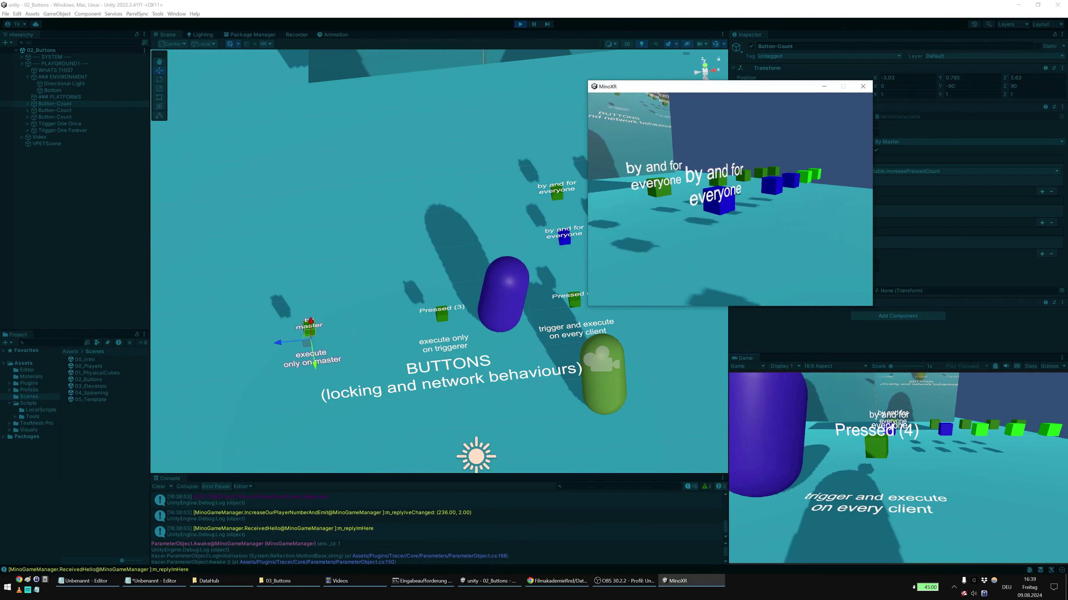
Step: Walk the MinoXR player over the farther "by and for everyone" button, changing the colours of its cube row
key("a")
key("w")
key("w")
key("s")
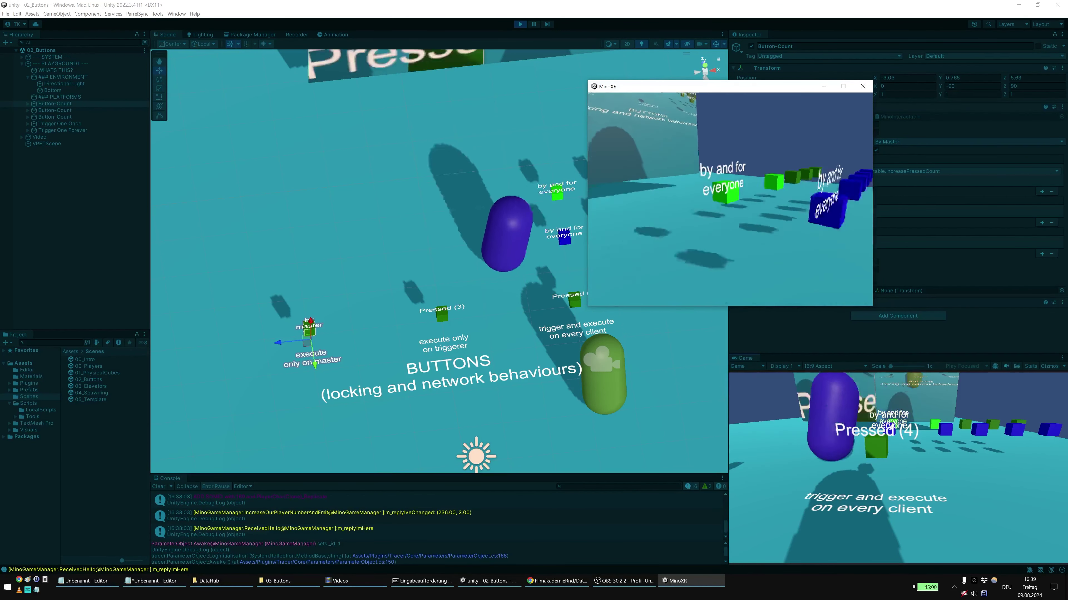
Step: Switch to the editor player, walk it up to the "by and for everyone" cube rows, and compare the cubes in MinoXR
key("alt+Tab")
key("d")
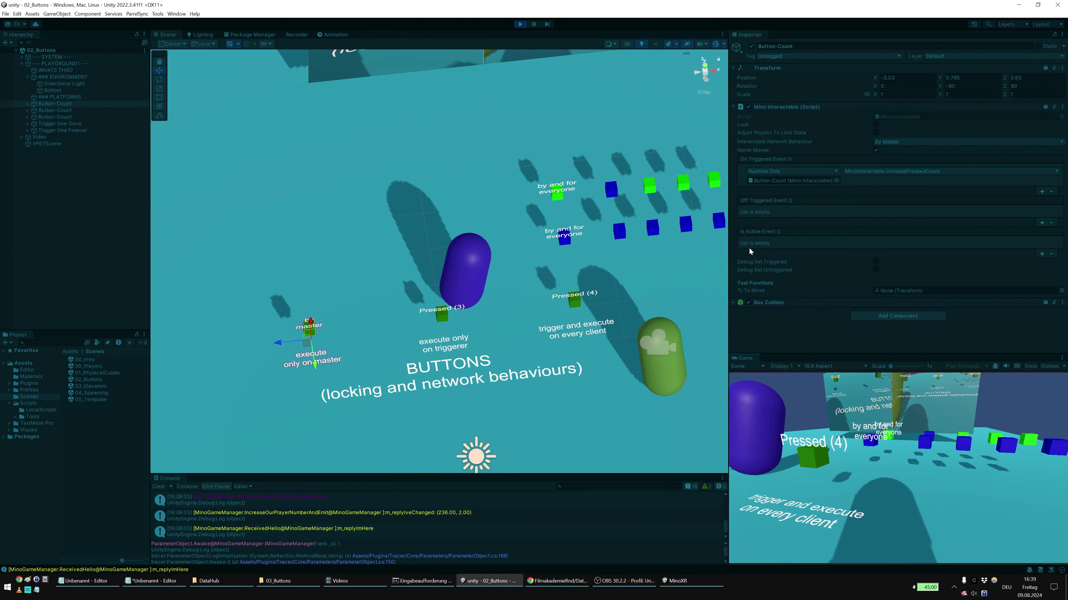
key("w")
key("alt+Tab")
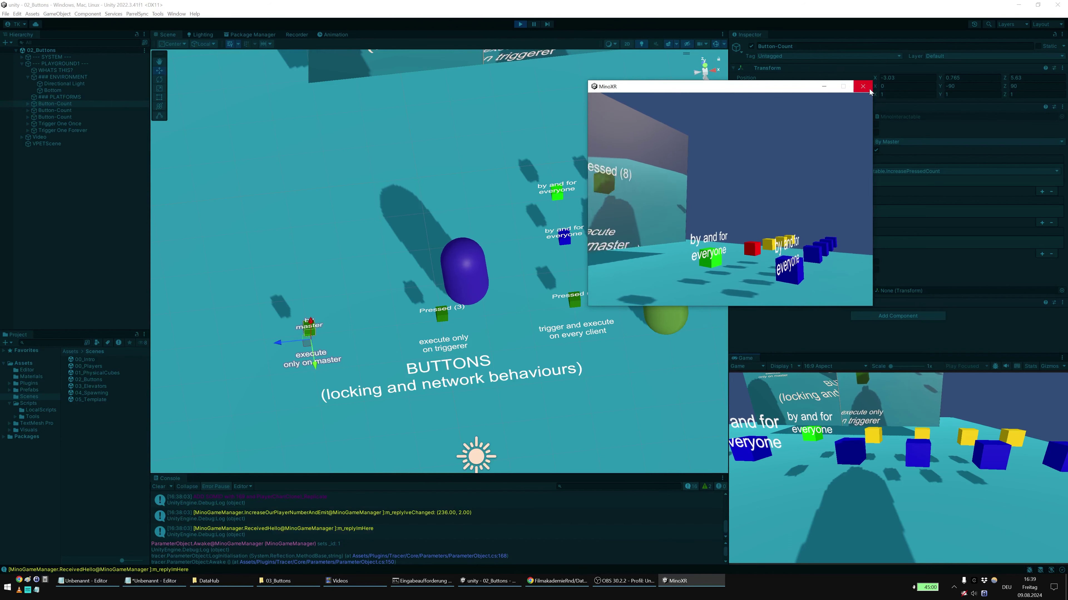
Step: End the buttons test in both MinoXR and the editor, and open the 03_Elevators scene
left_click(862, 86)
left_click(520, 24)
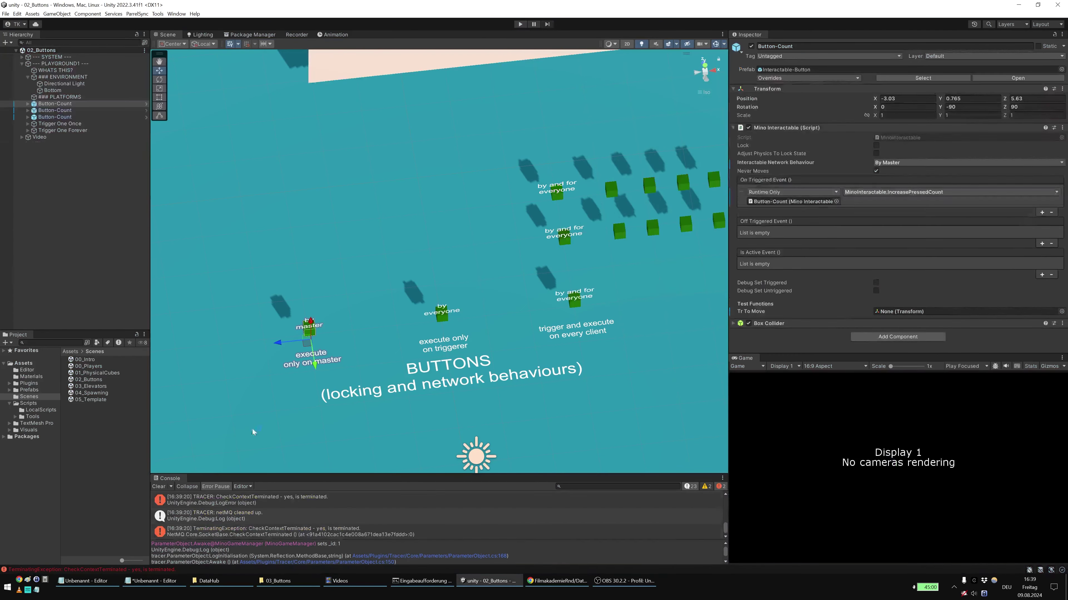
double_click(102, 387)
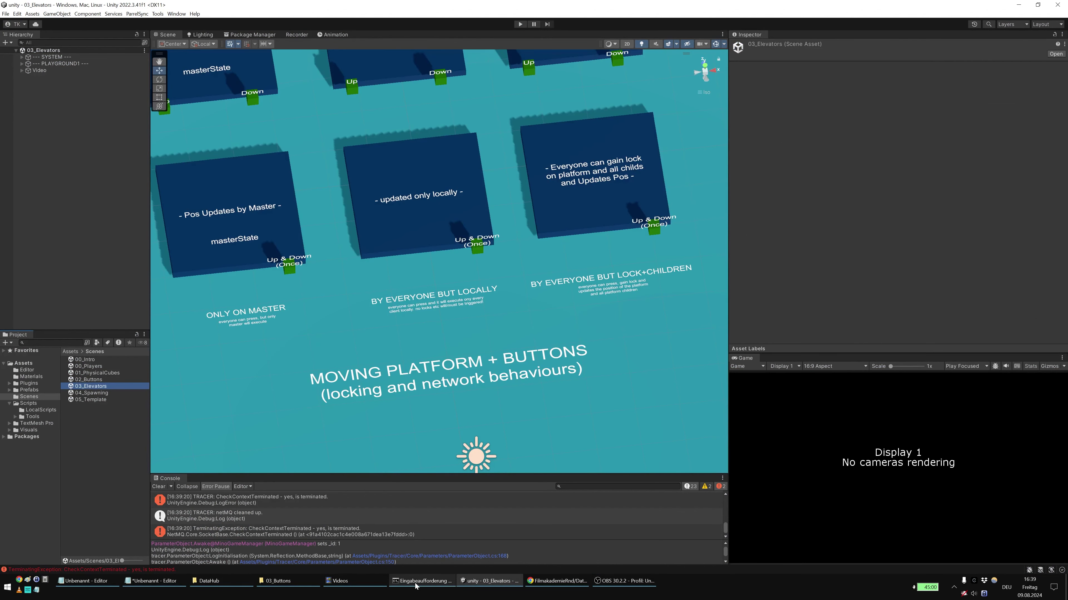
Step: Bring up the text notes to review the video's topic list around the Elevator item, and return to Unity
left_click(169, 584)
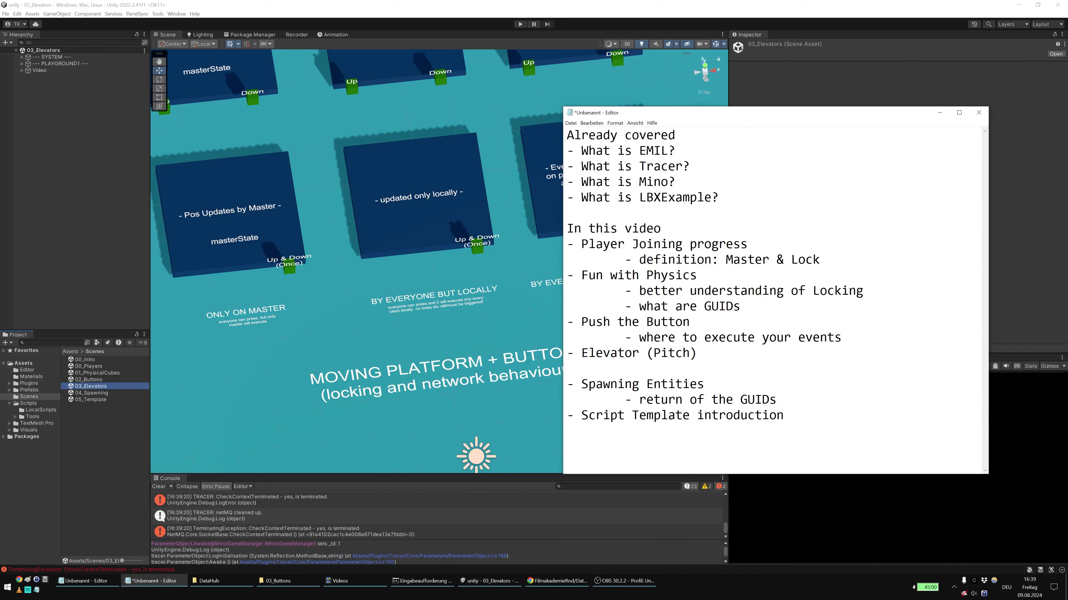
left_click(553, 1)
Step: Play the 03_Elevators scene with all platforms in view and launch the MinoXR build from the 04_Elevators folder
scroll(281, 179, "down", 5)
middle_click_drag(314, 158, 338, 202)
left_click(521, 24)
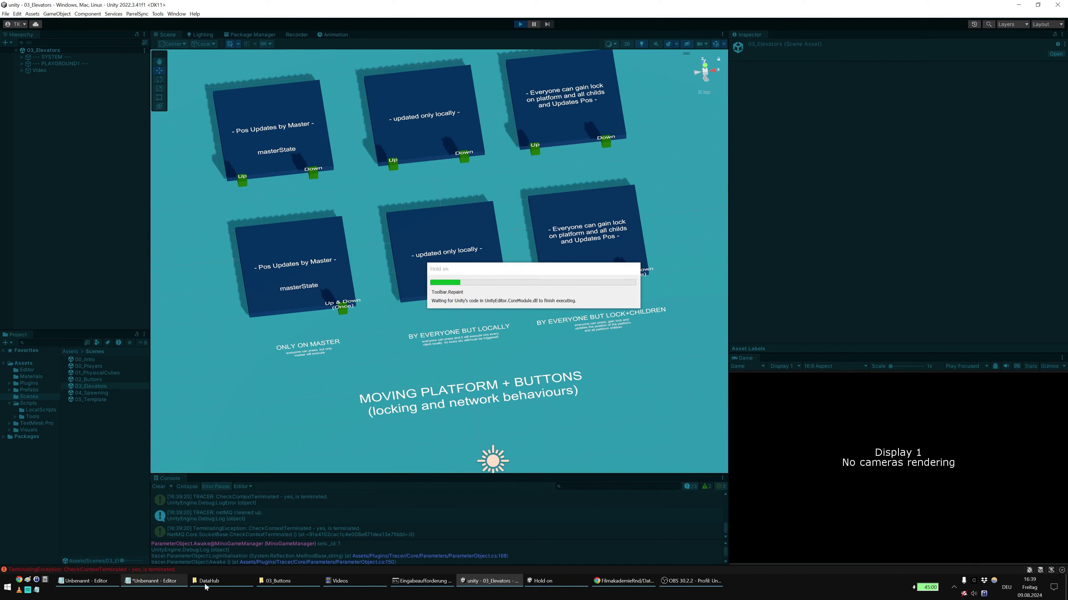
left_click(289, 582)
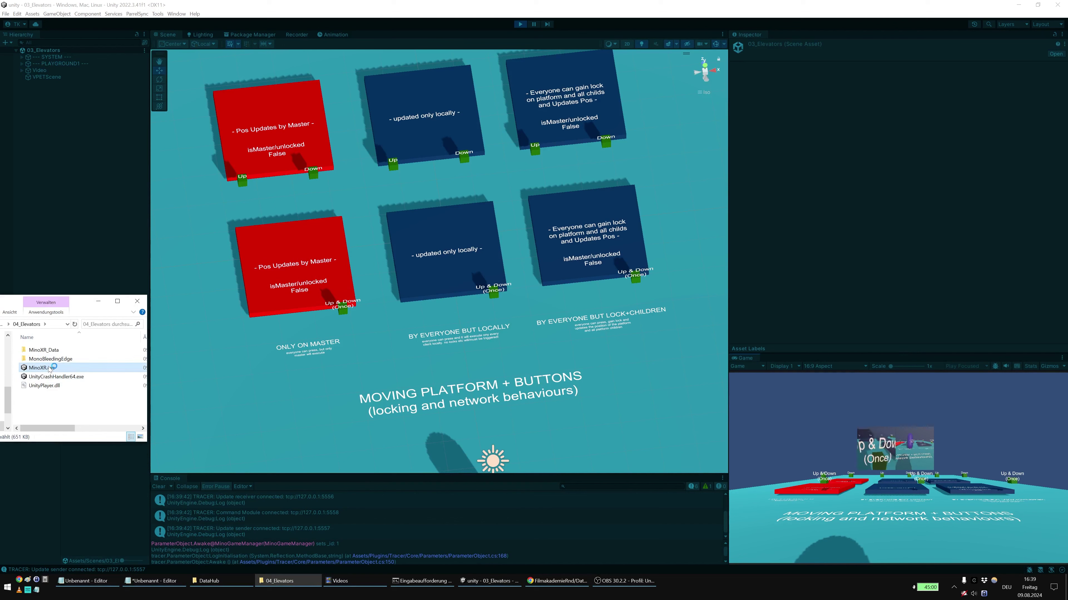
left_click(100, 302)
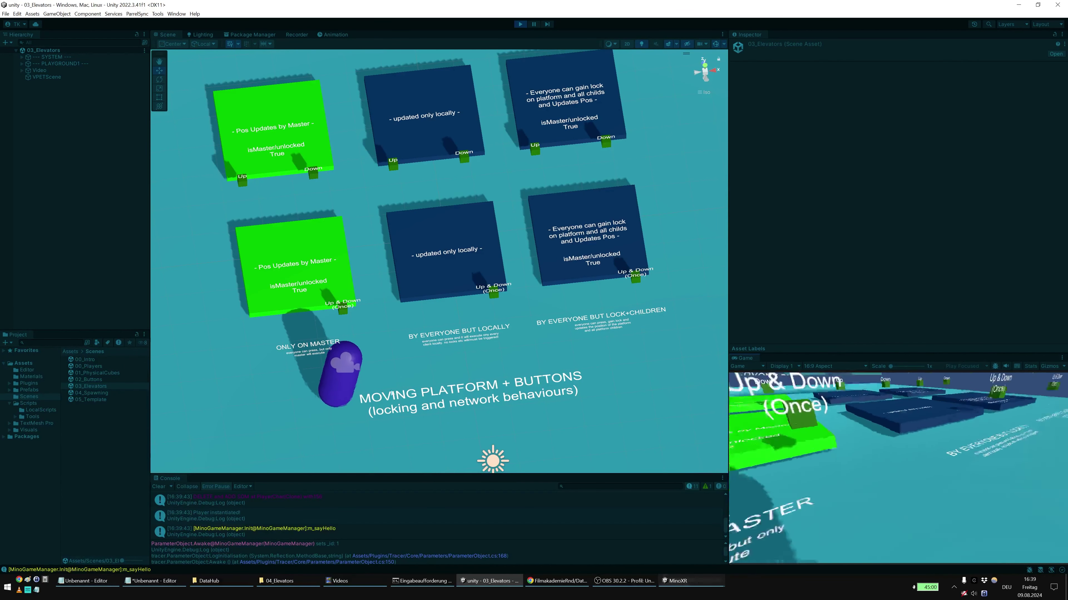
Step: Inspect the components of the Up & Down button and Moving-Text-Platform under the front ONLY_ON_MASTER group
left_click(342, 311)
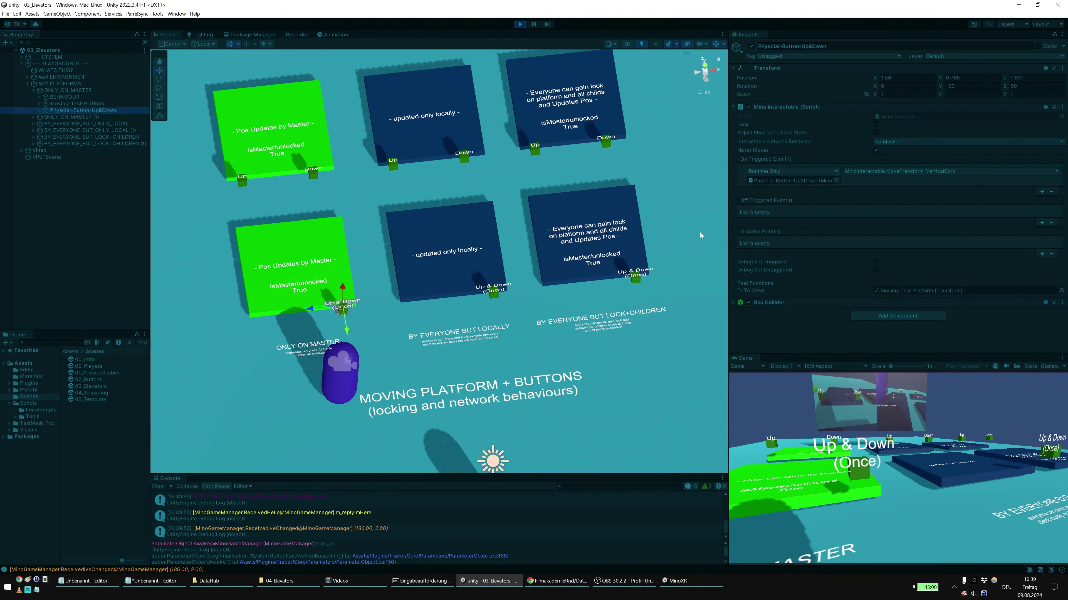
left_click(316, 239)
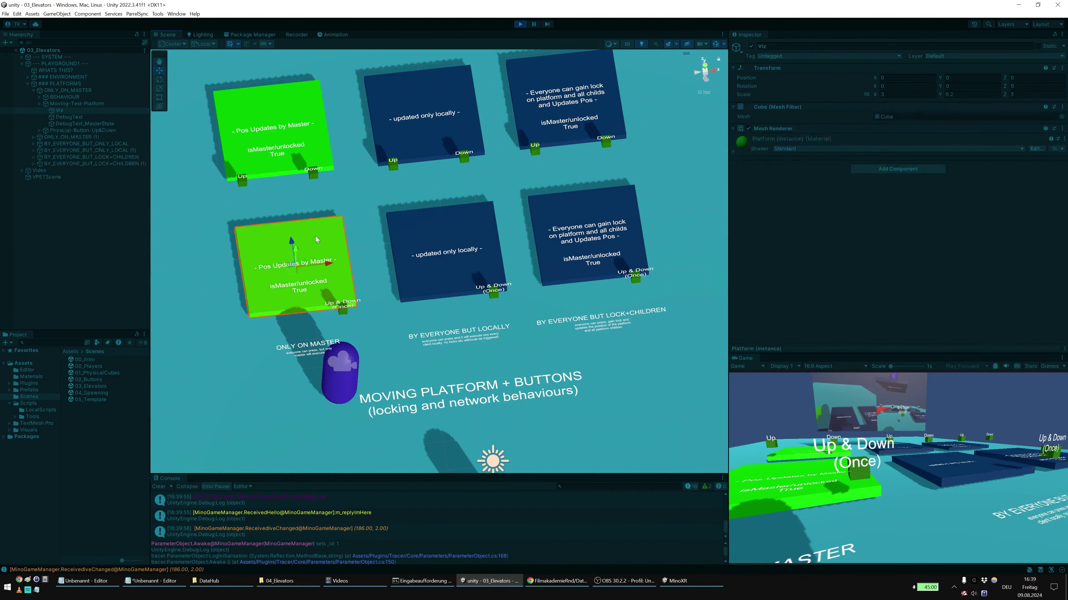
left_click(107, 104)
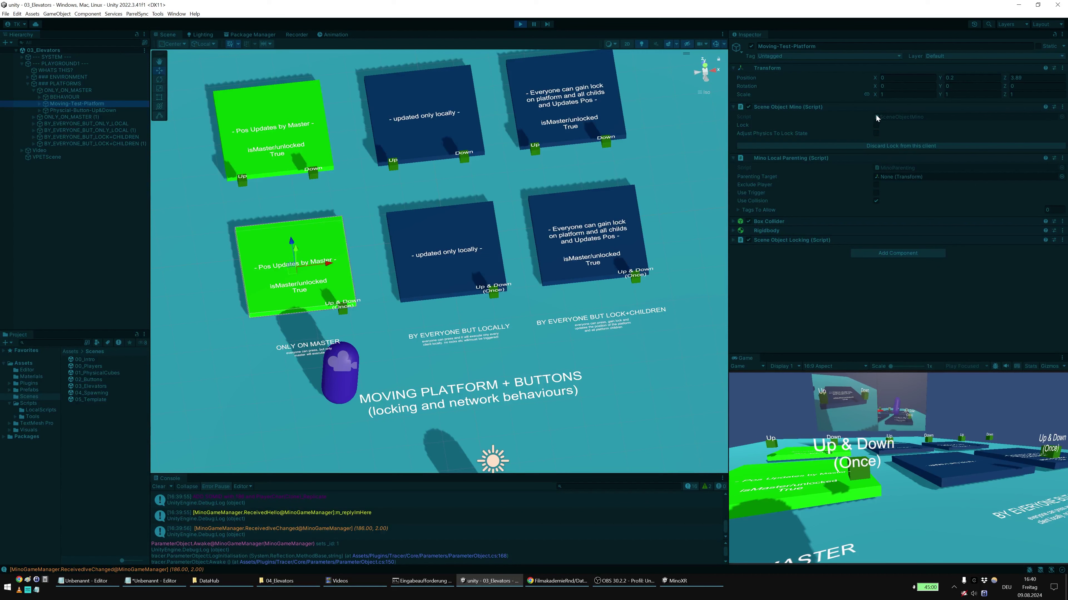
Step: Switch to MinoXR and walk its player to the side of the front ONLY ON MASTER platform
left_click(677, 583)
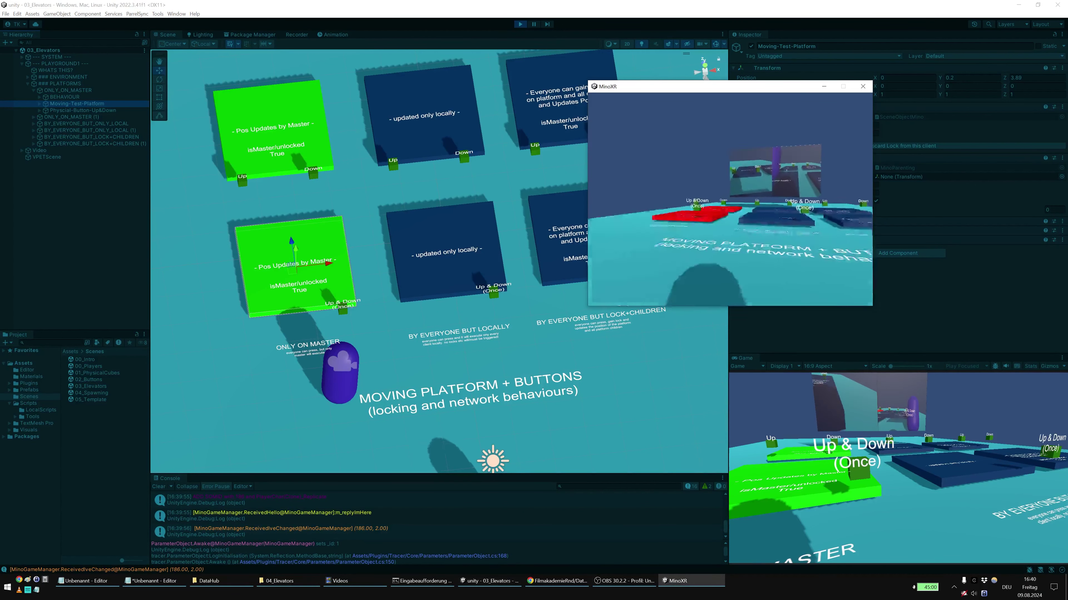
key("w")
key("a")
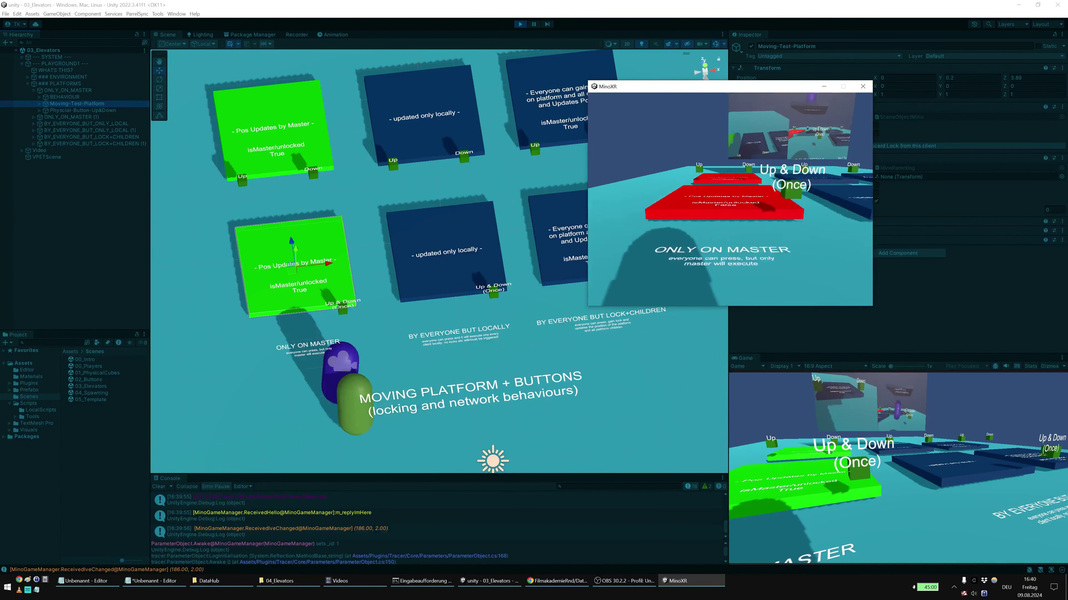
Step: Move the front ONLY ON MASTER platform sideways in the editor's scene, checking its position in MinoXR
left_click(873, 309)
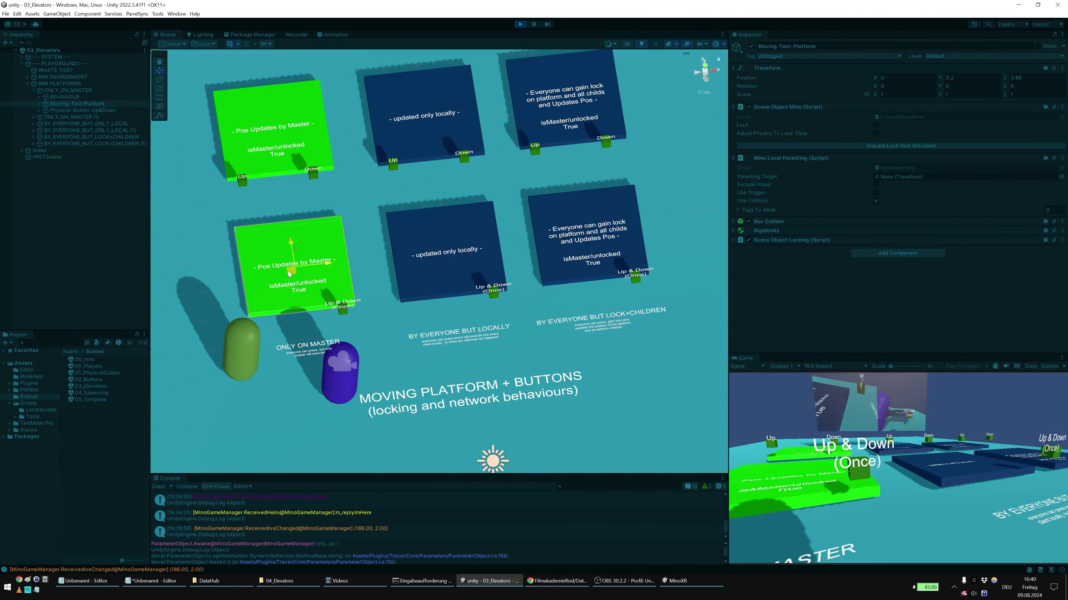
left_click_drag(289, 272, 237, 272)
key("alt+Tab")
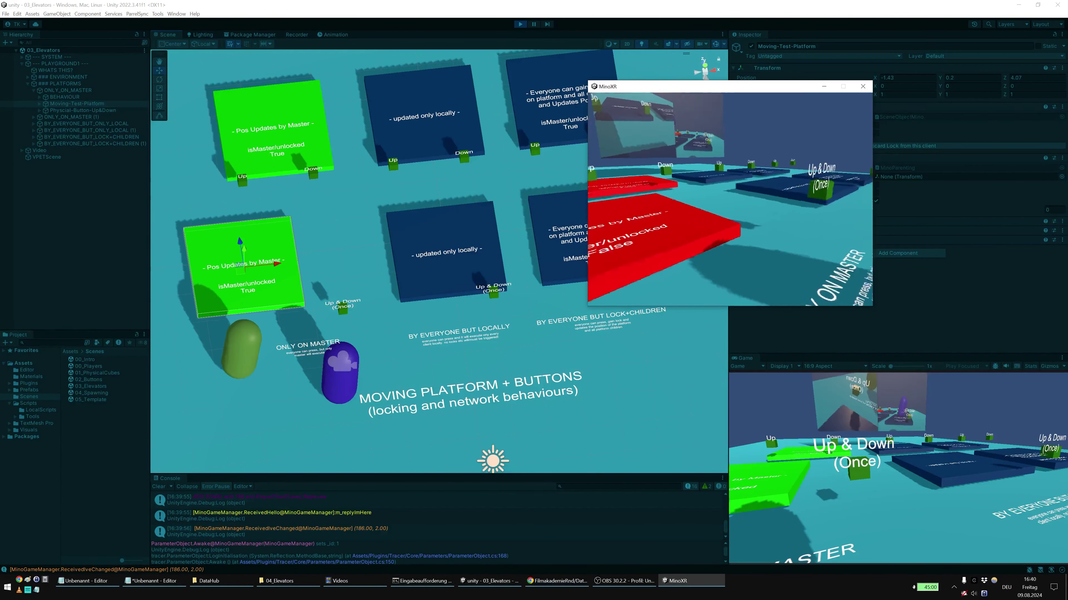
key("alt+Tab")
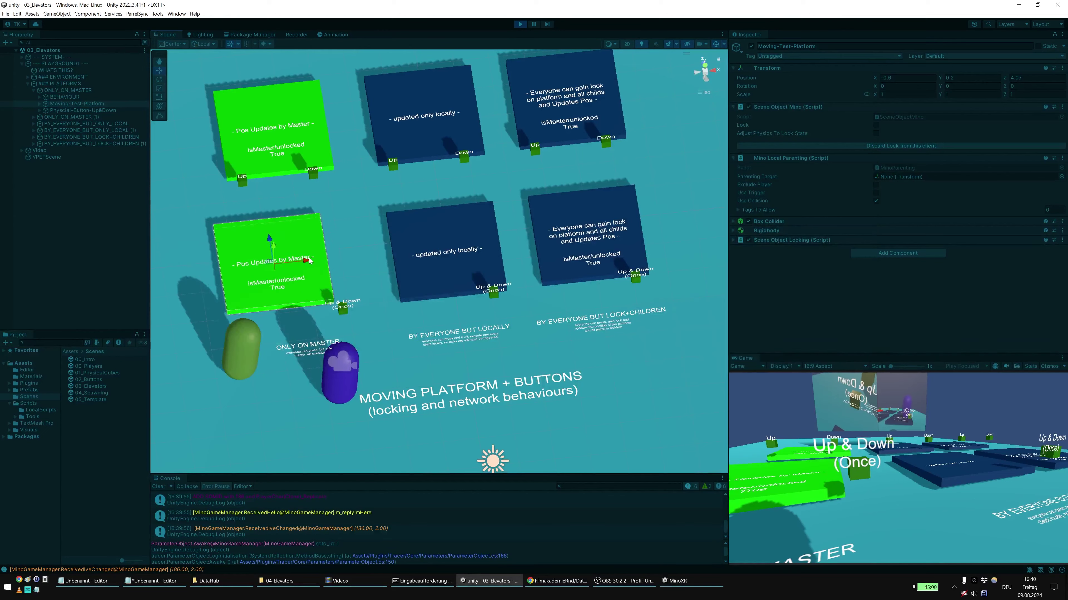
key("alt+Tab")
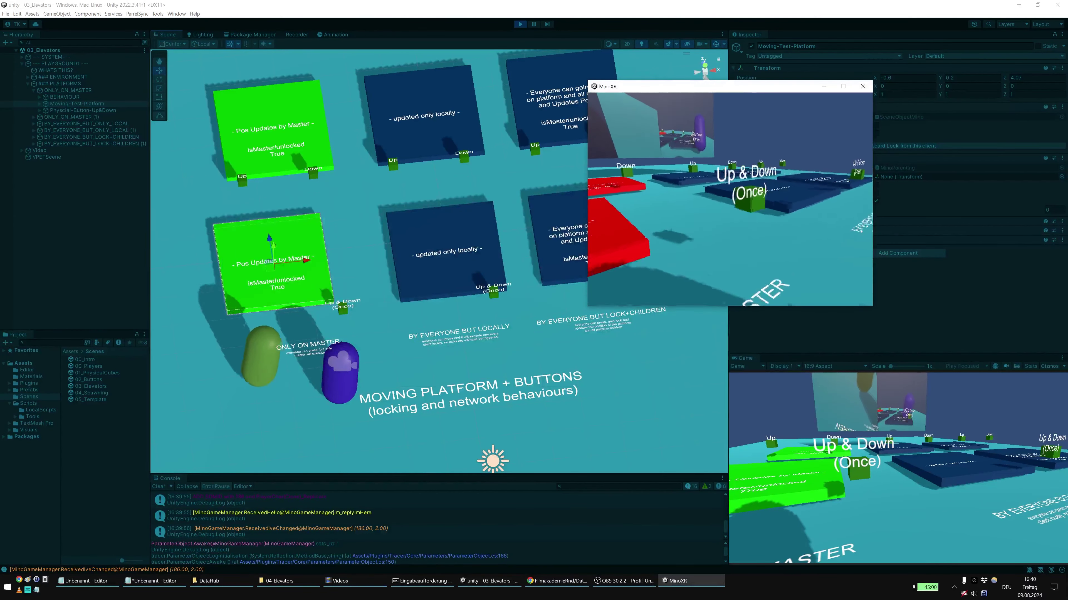
Step: Trigger the ONLY ON MASTER "Up & Down (Once)" button with the MinoXR player and walk on to the BY EVERYONE BUT LOCALLY platform
key("d")
key("w")
key("s")
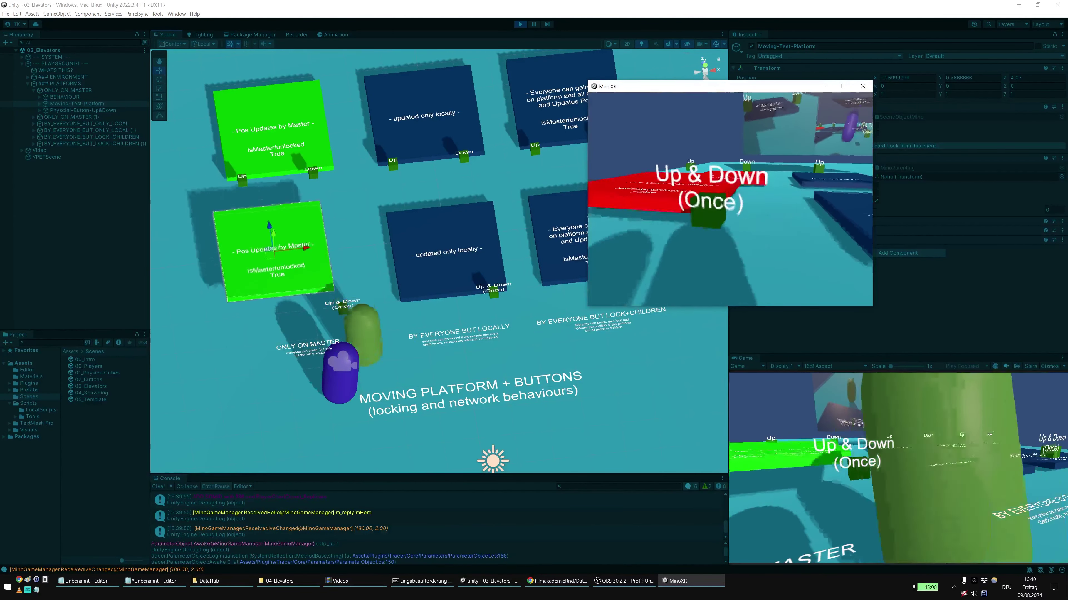
key("s")
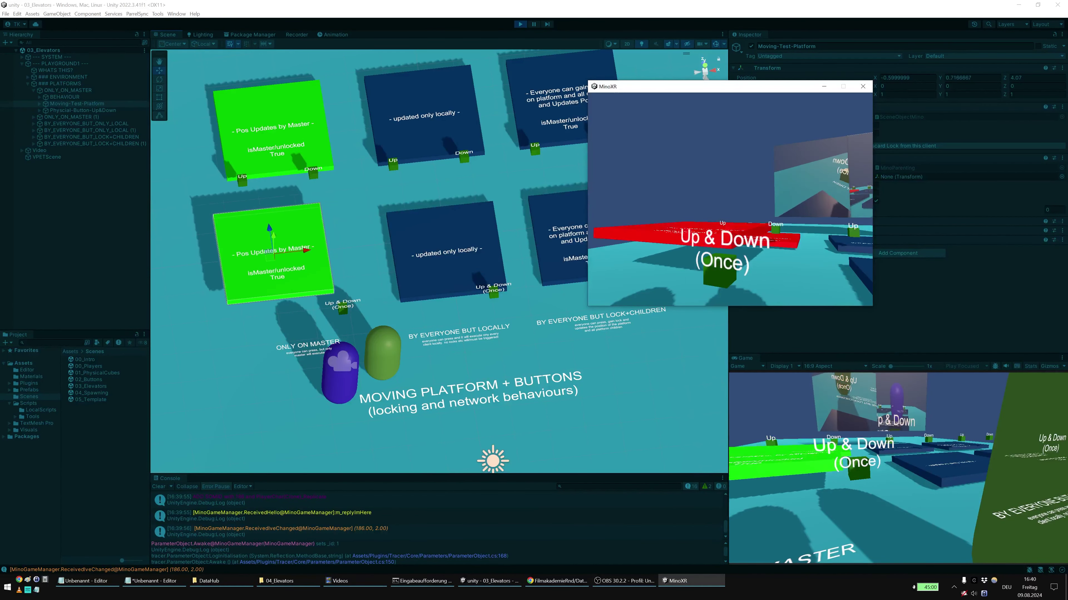
key("d")
key("d")
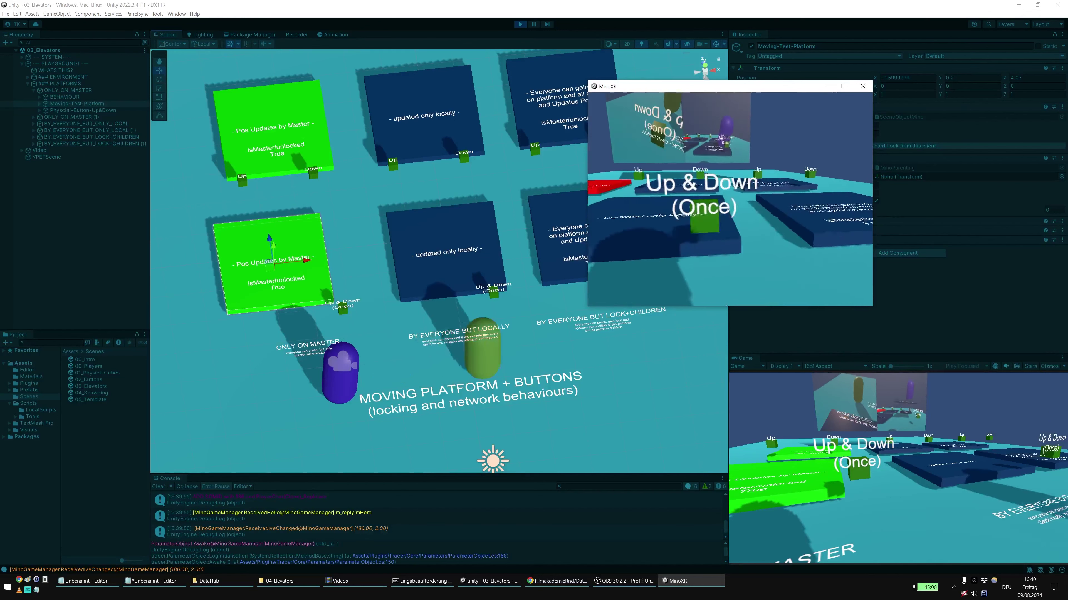
Step: Inspect the Moving-Text-Platform components of the BY_EVERYONE_BUT_ONLY_LOCAL group in the editor
key("alt+Tab")
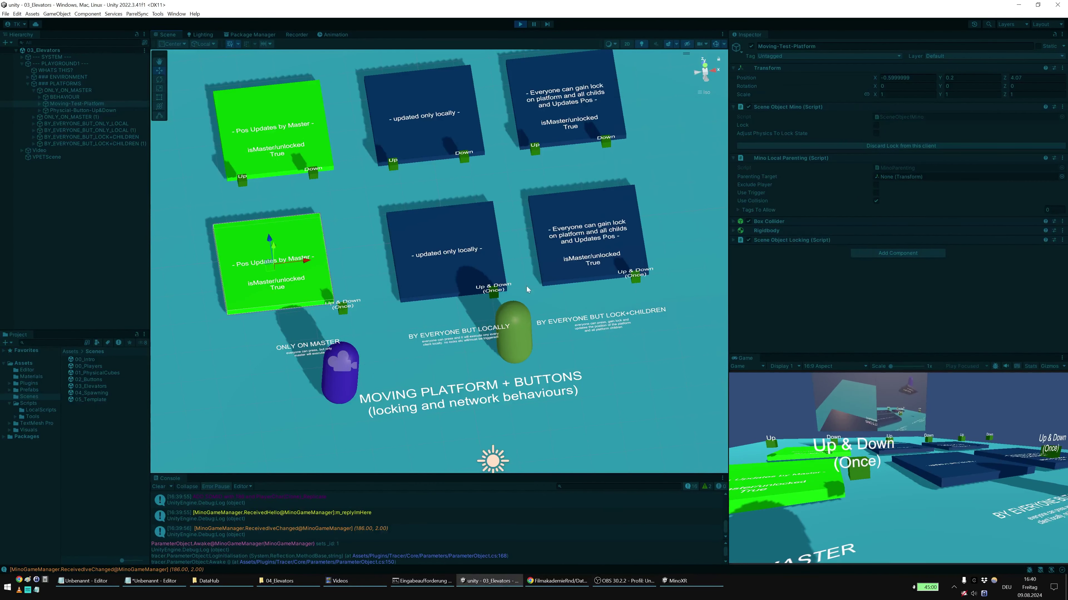
left_click(420, 219)
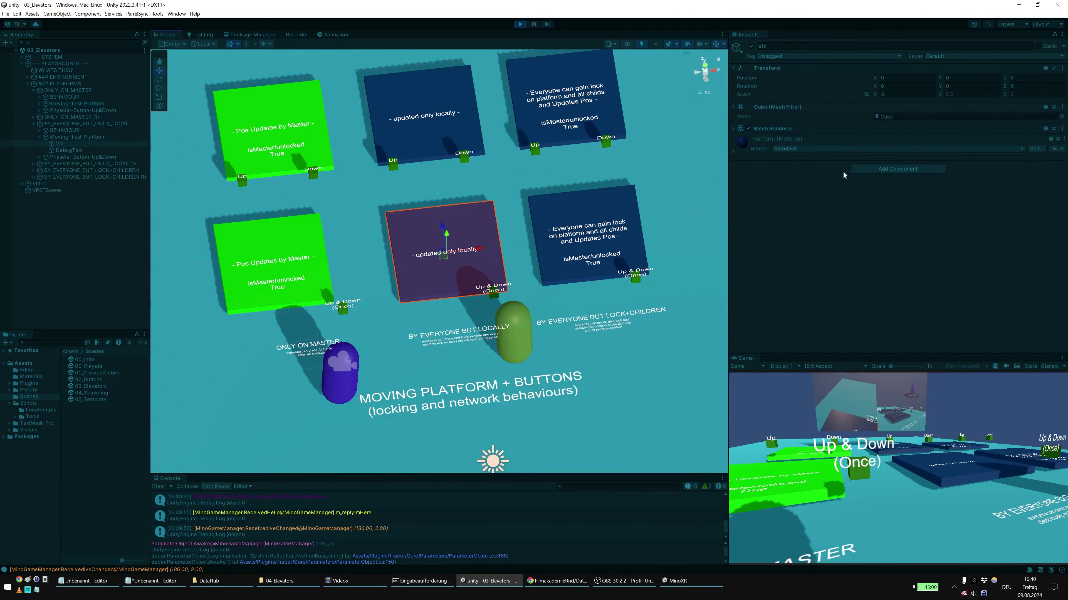
left_click(86, 138)
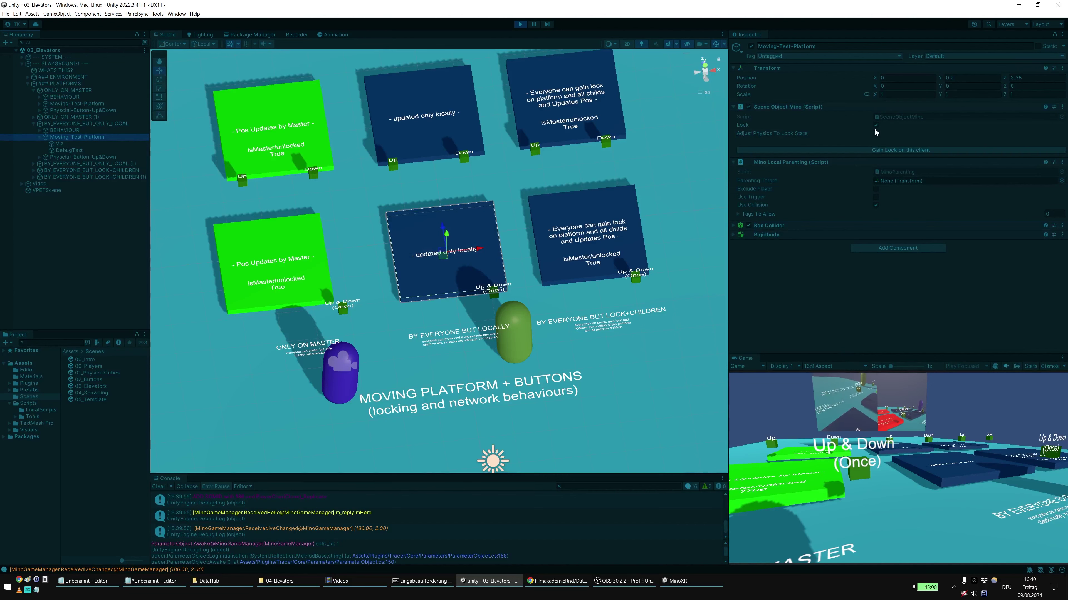
Step: Trigger the BY EVERYONE BUT LOCALLY "Up & Down (Once)" button with the MinoXR player and walk away from it
key("alt+Tab")
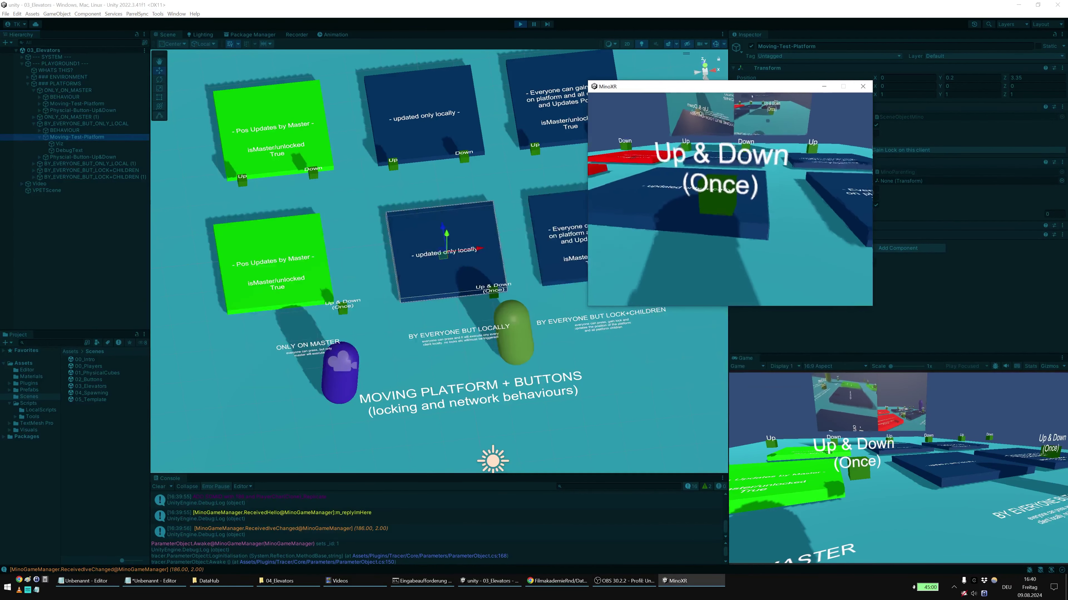
key("w")
key("s")
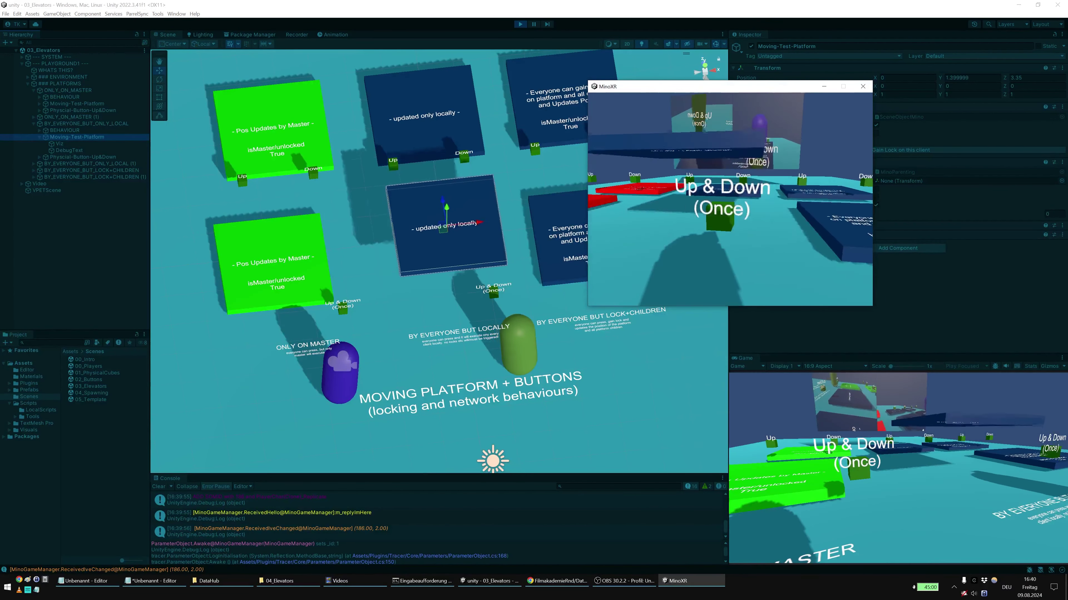
key("s")
key("d")
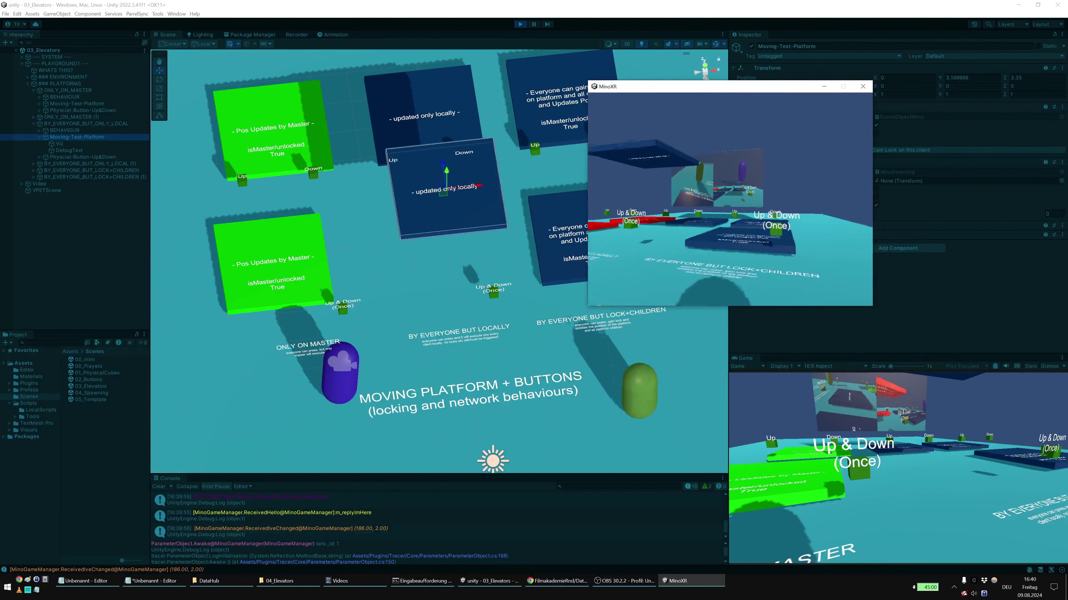
Step: Trigger the ONLY ON MASTER "Up & Down (Once)" button with the editor player and walk over to the BY EVERYONE BUT LOCALLY platform
key("alt+Tab")
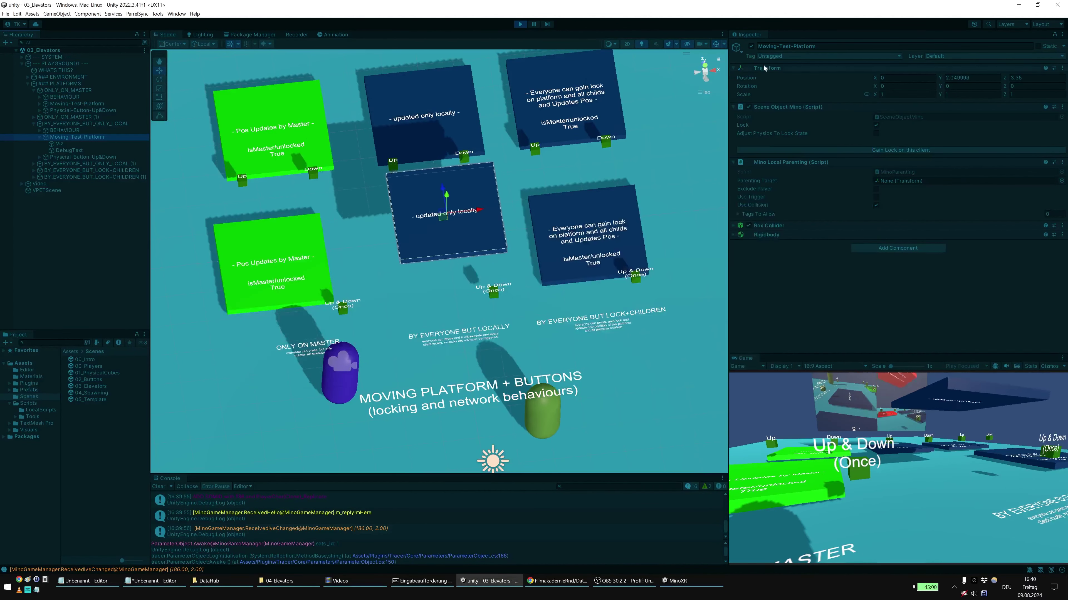
left_click(900, 443)
key("w")
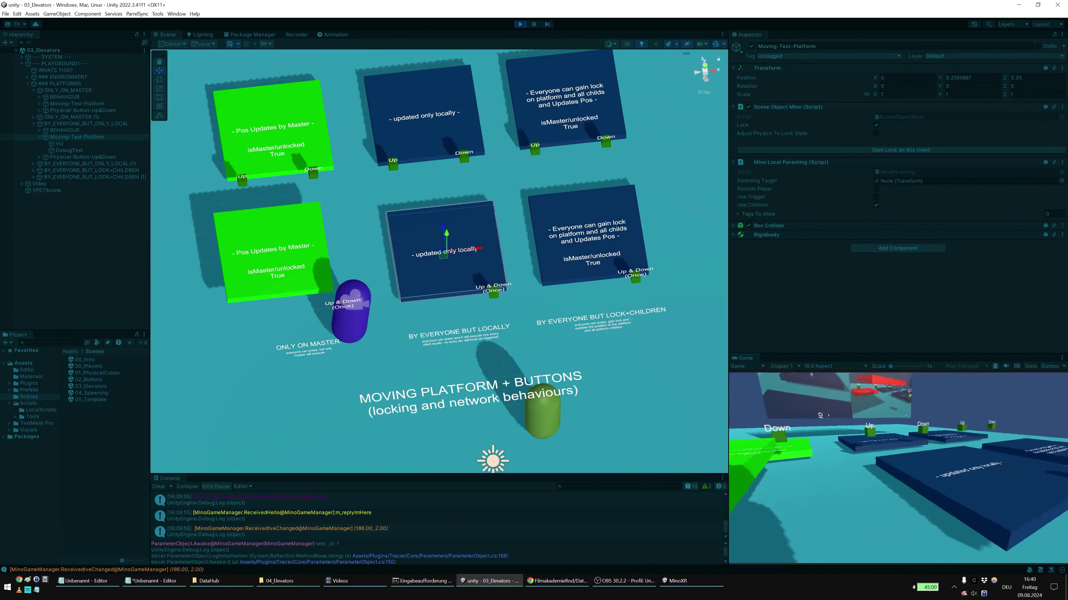
key("s")
key("d")
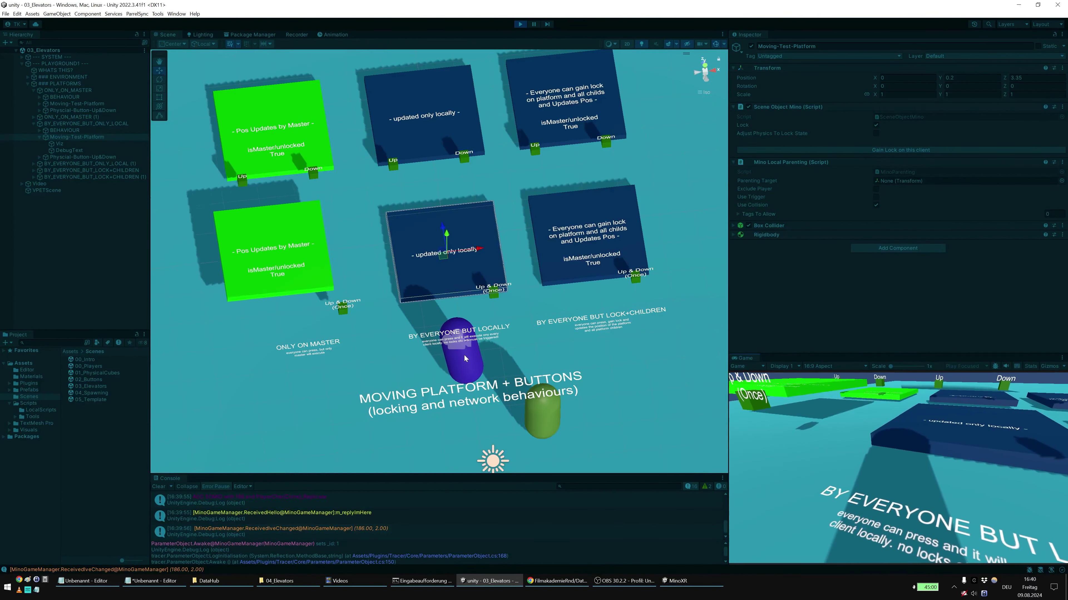
Step: Select the editor's player character in the scene and walk it onto the front "updated only locally" platform
left_click(451, 359)
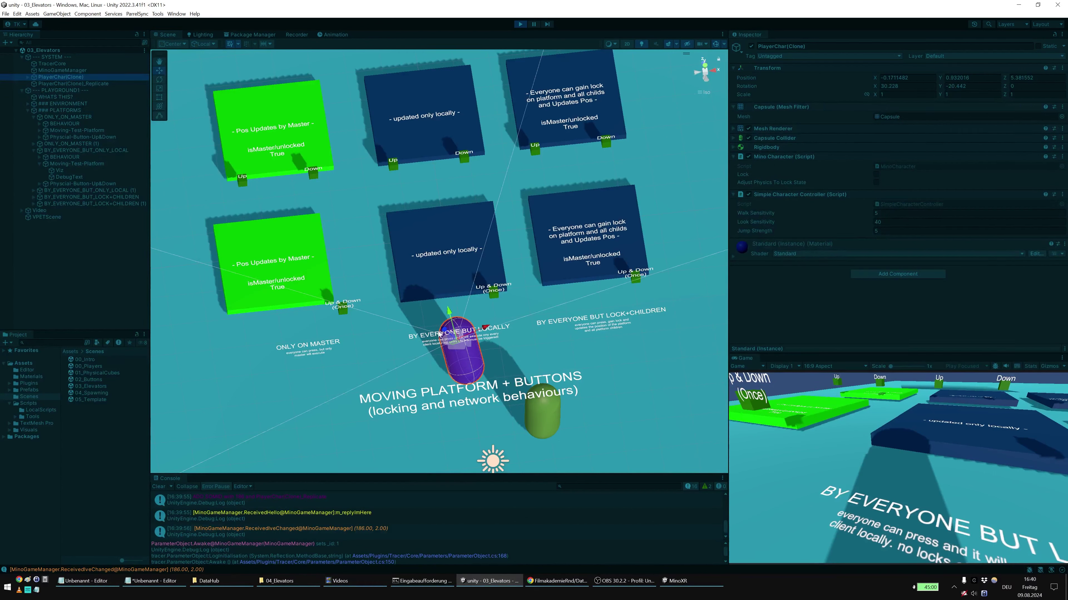
left_click(855, 403)
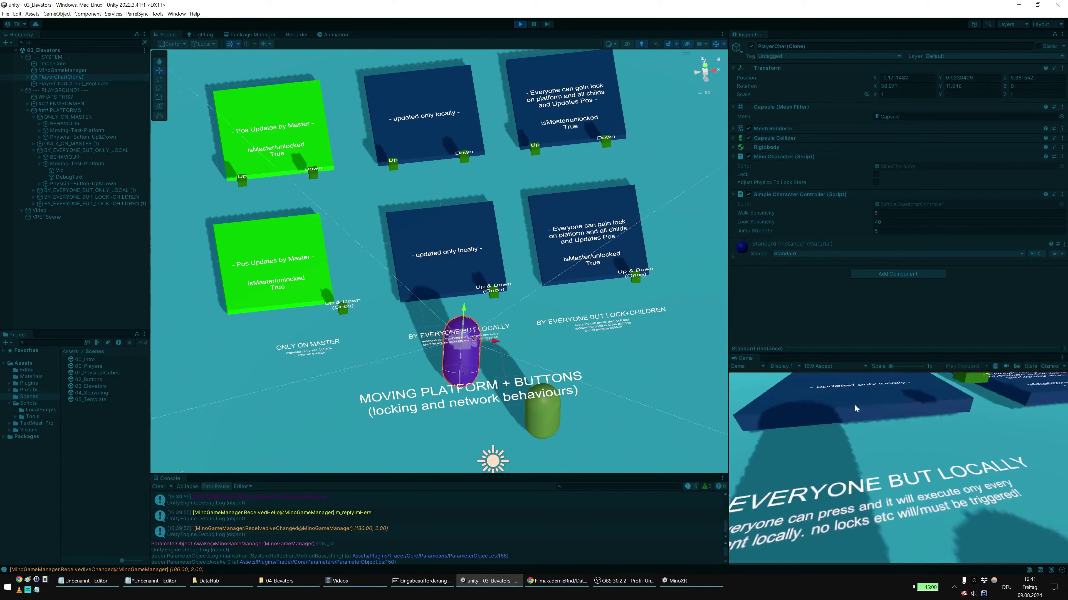
key("w")
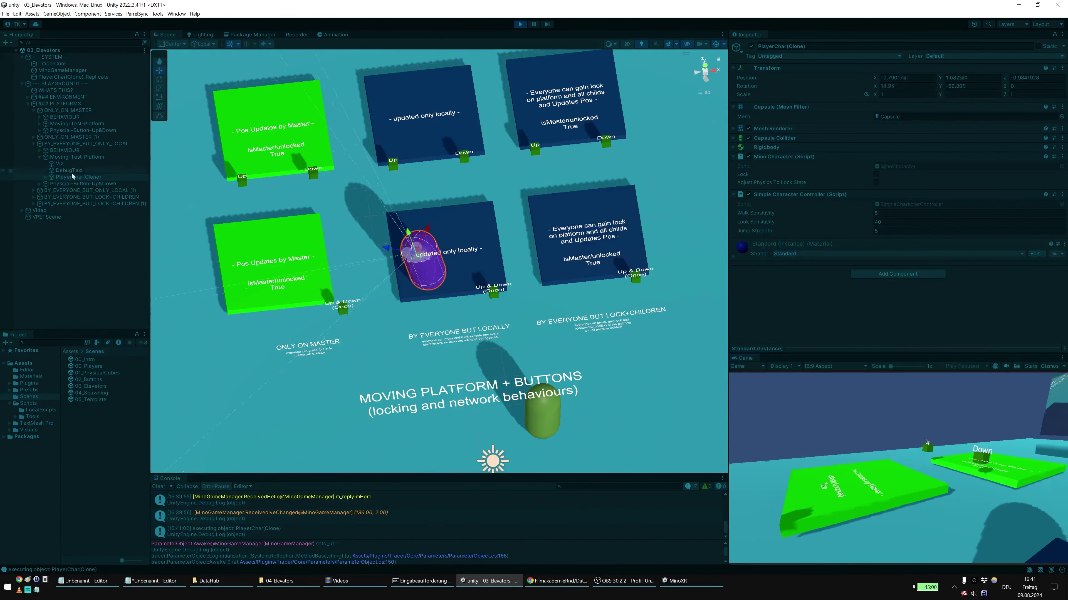
Step: Trigger the BY EVERYONE BUT LOCALLY "Up & Down (Once)" button with the MinoXR player while the editor player stands on the platform
left_click(676, 582)
key("w")
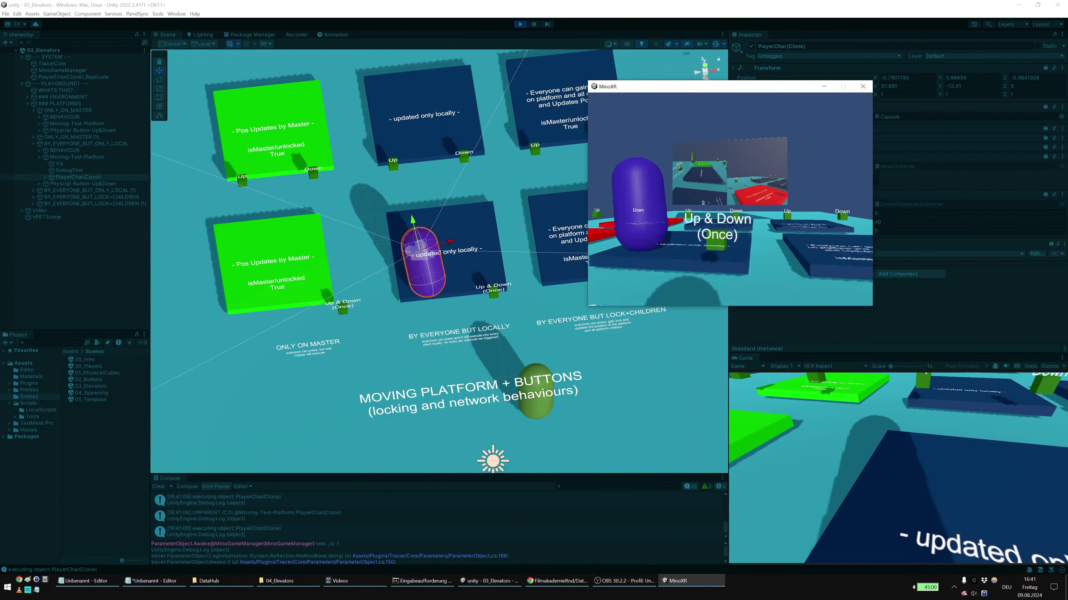
key("s")
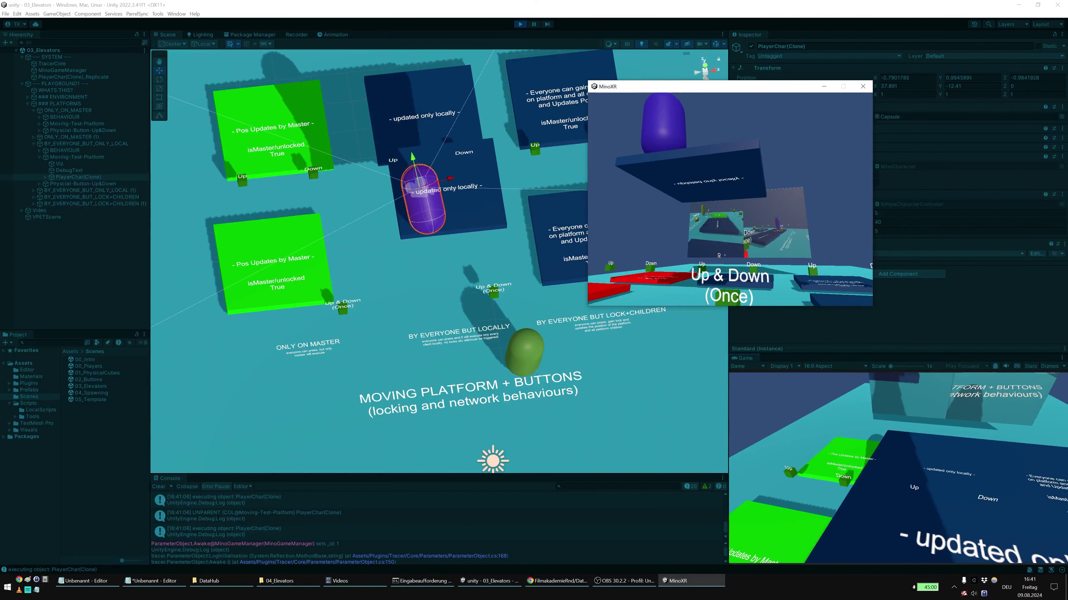
Step: Walk the MinoXR player away from the BY EVERYONE BUT LOCALLY button and onto the front ONLY ON MASTER platform
key("s")
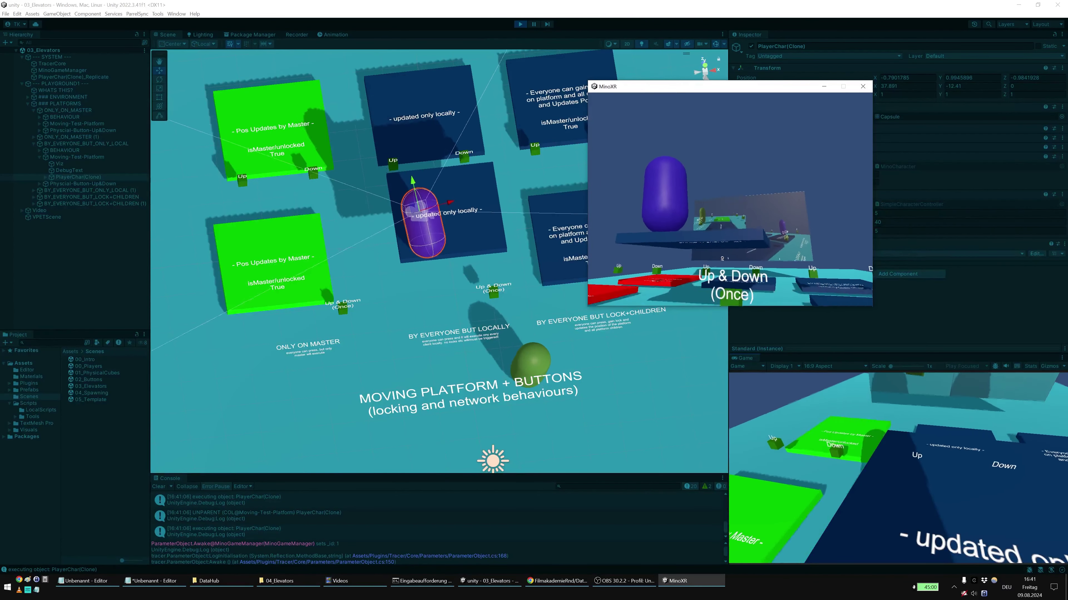
key("a")
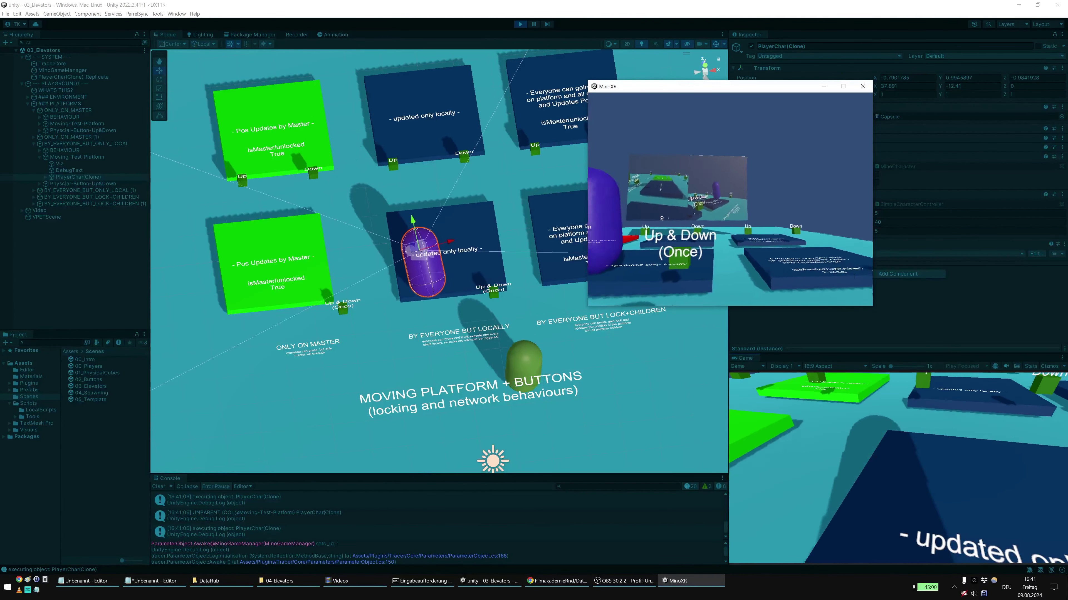
key("w")
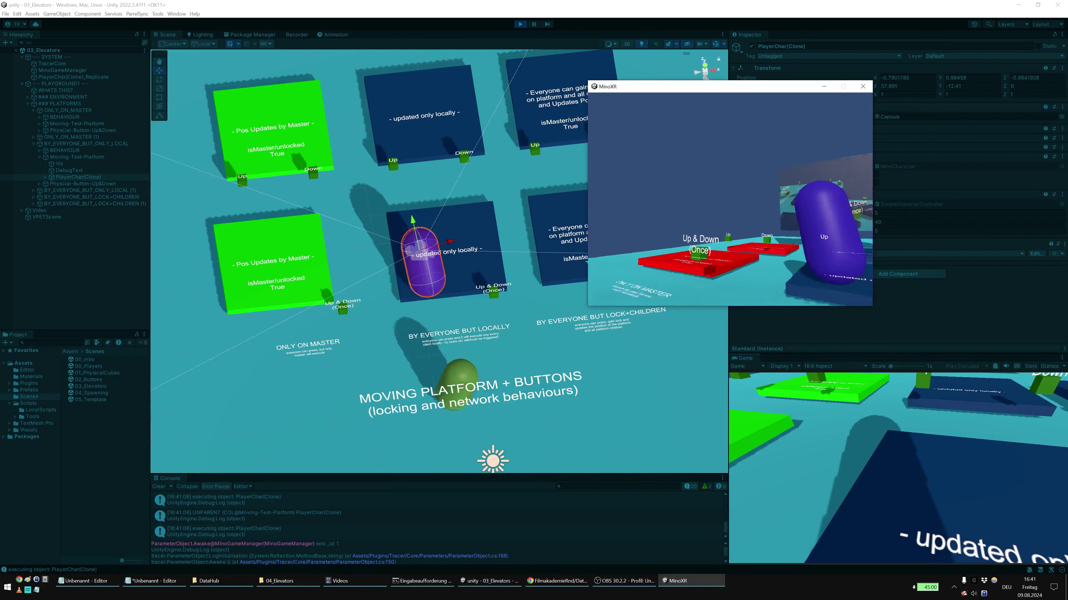
key("w")
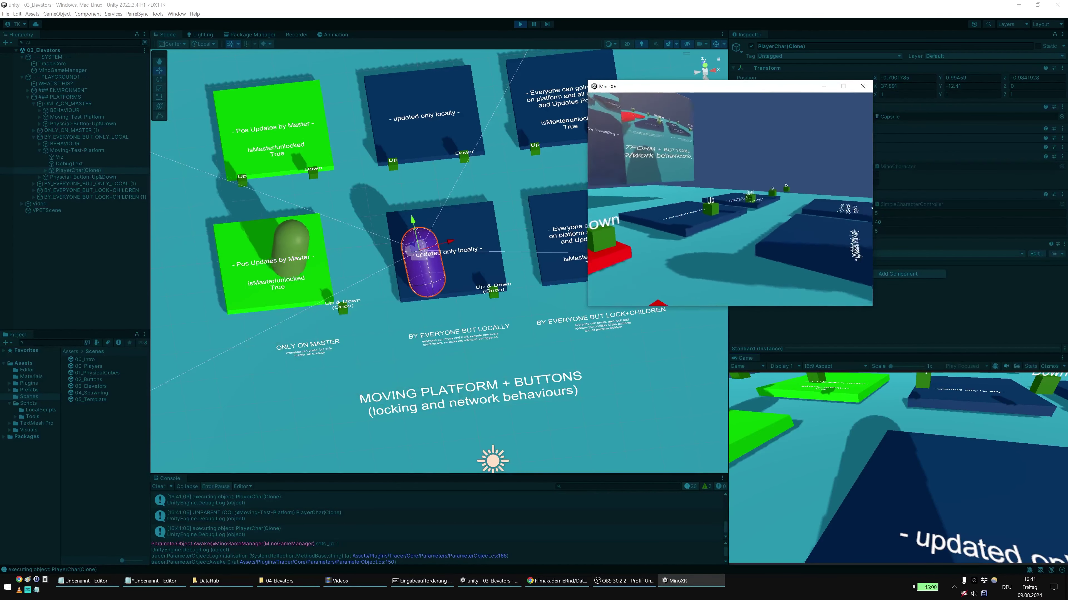
Step: Move the ONLY_ON_MASTER Moving-Test-Platform with the MinoXR player on it in front of the BY EVERYONE BUT LOCK+CHILDREN label and check it in MinoXR
key("alt+Tab")
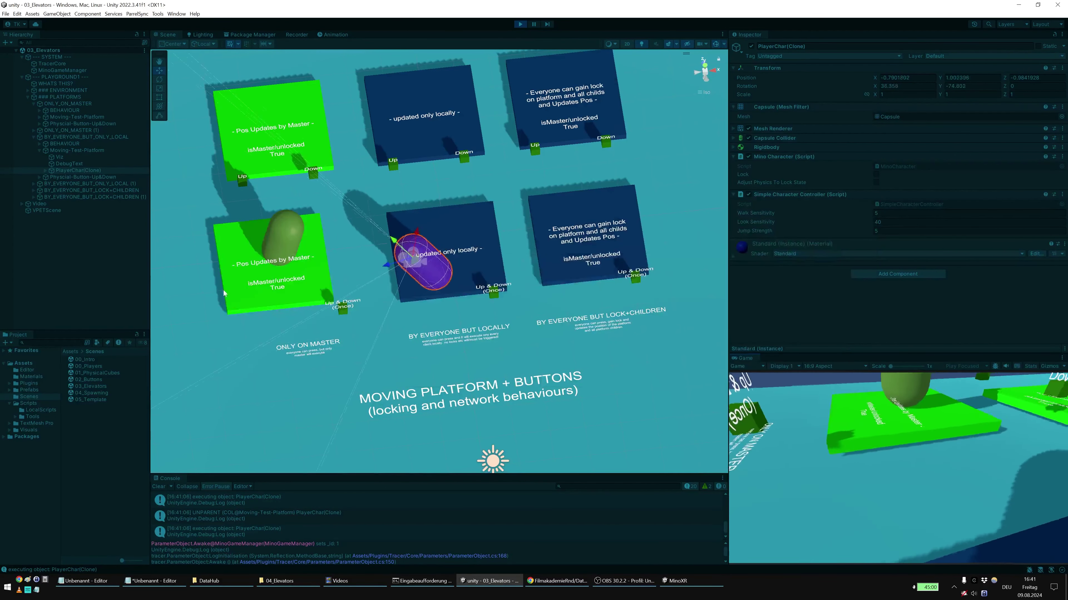
left_click(235, 289)
left_click(58, 118)
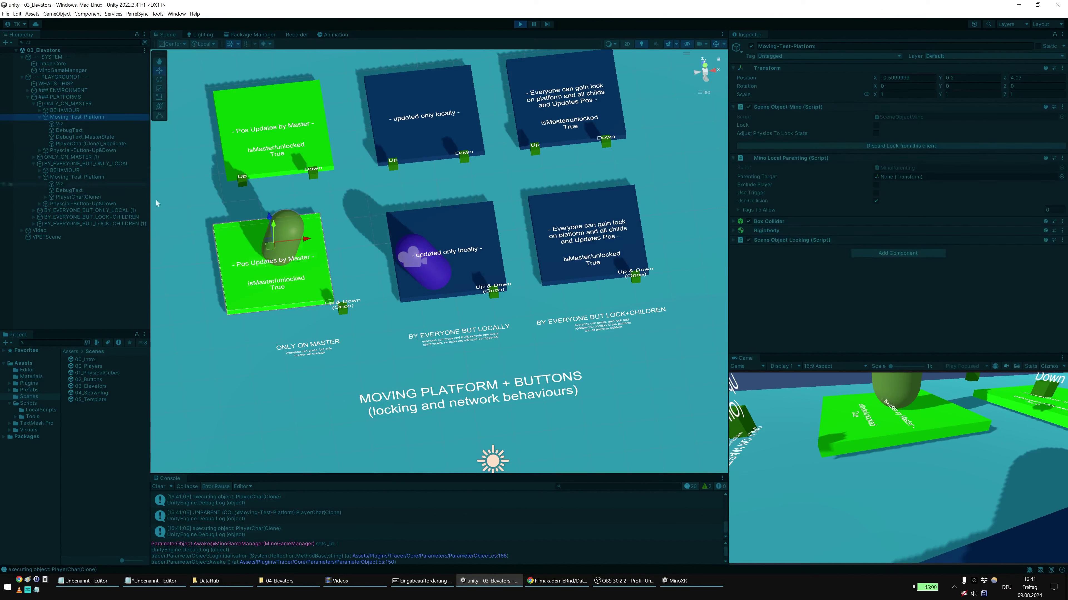
left_click_drag(269, 248, 249, 305)
left_click_drag(241, 332, 665, 356)
key("alt+Tab")
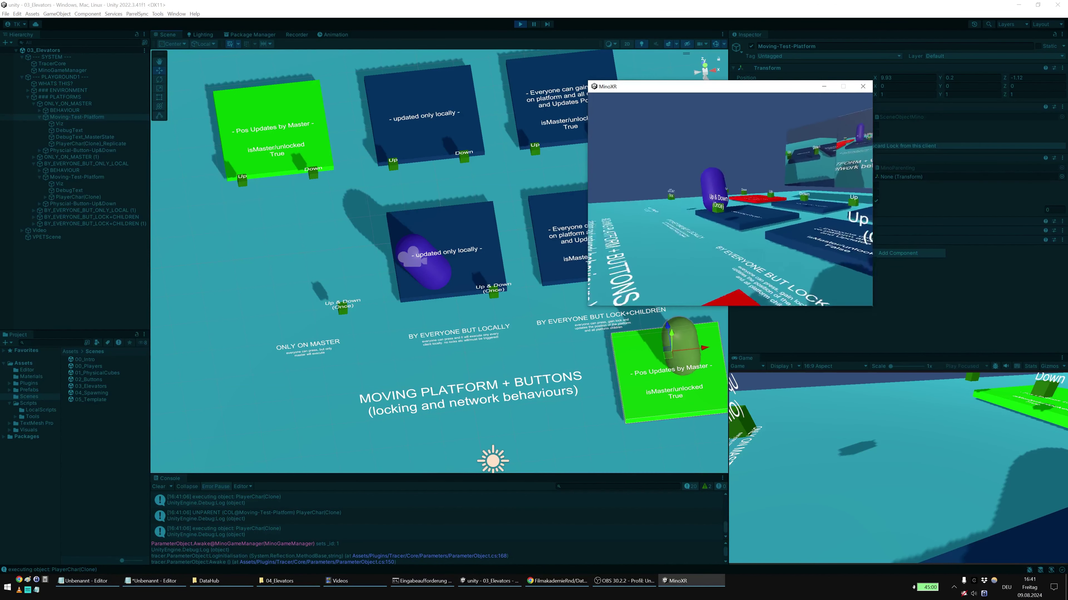
key("alt+Tab")
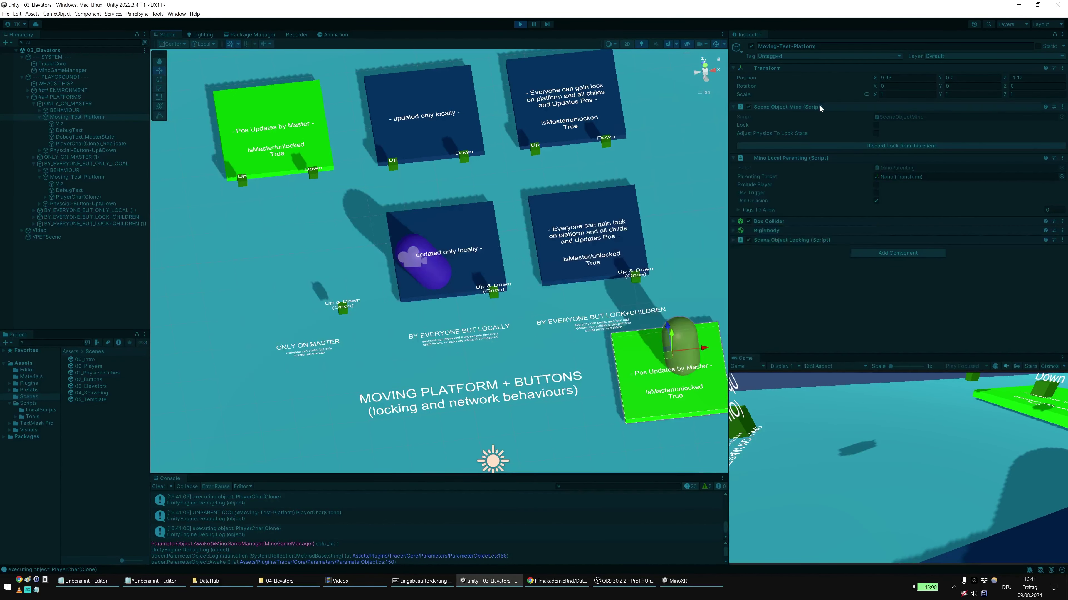
Step: Walk the editor player off the local platform and trigger the BY EVERYONE BUT LOCK+CHILDREN "Up & Down (Once)" button
left_click(940, 514)
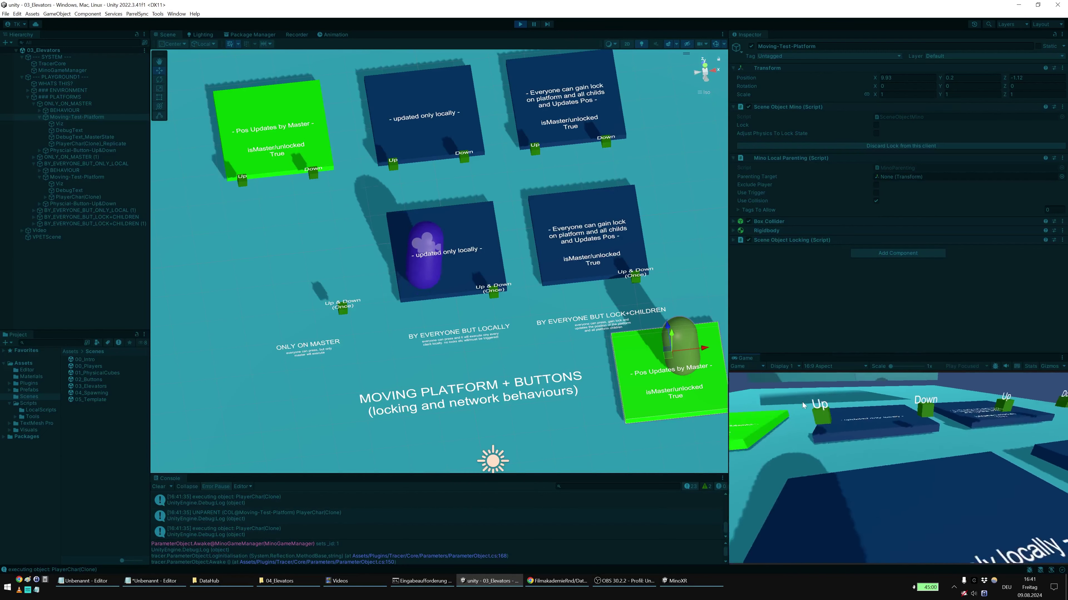
key("w")
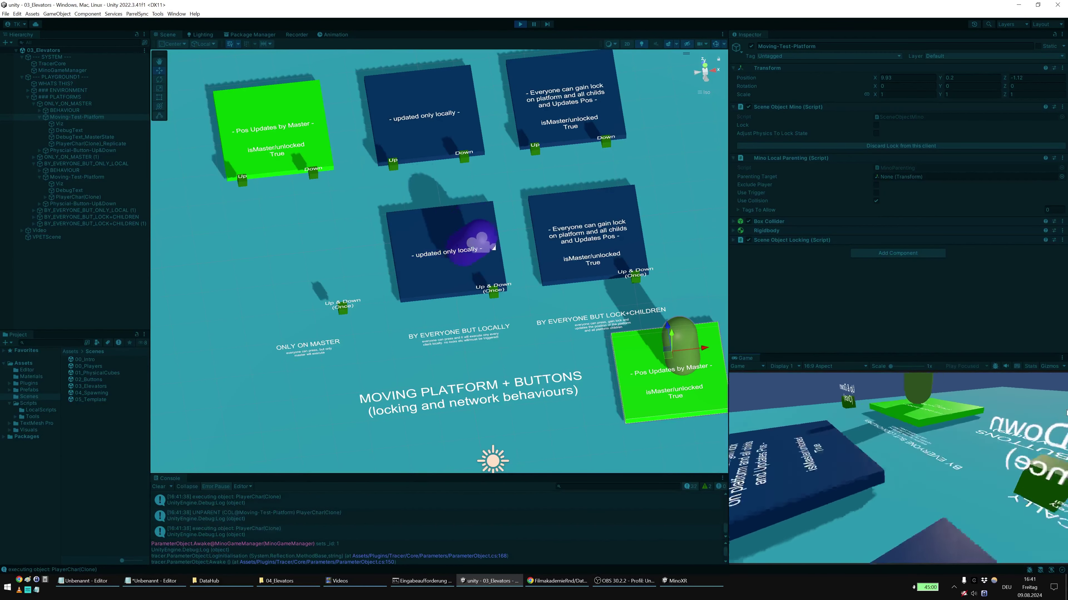
key("w")
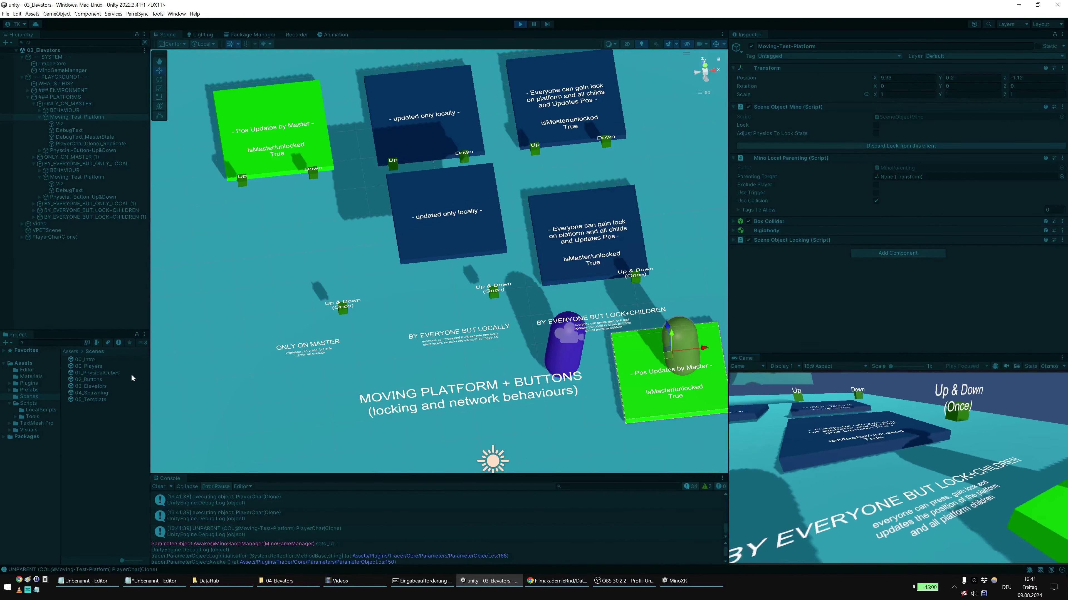
key("w")
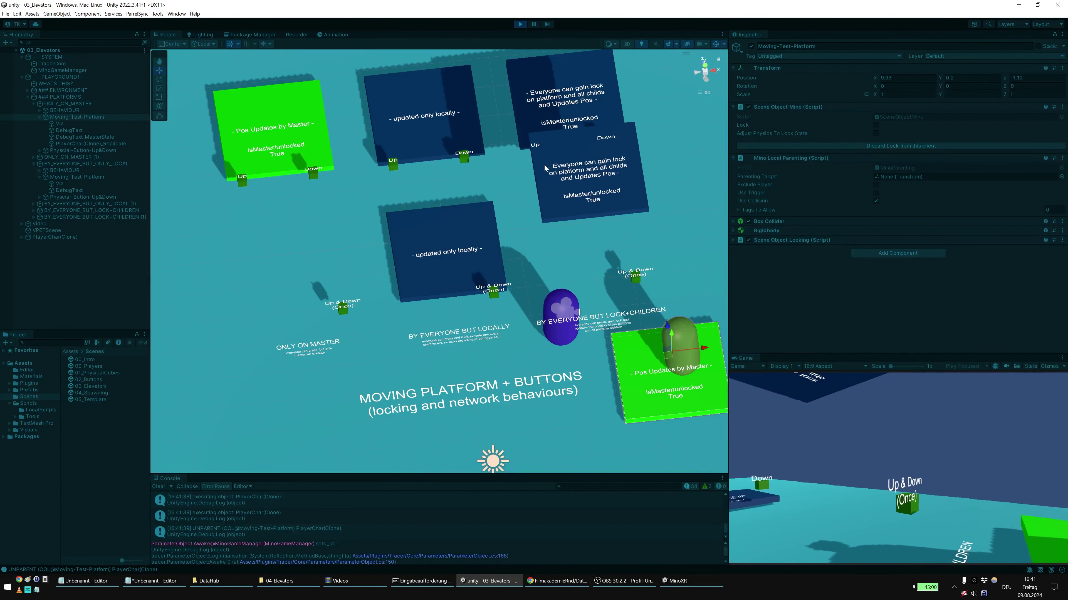
Step: Select the BY_EVERYONE_BUT_LOCK+CHILDREN Moving-Test-Platform in the editor and place the MinoXR window clear of its component settings
left_click(571, 153)
left_click(68, 225)
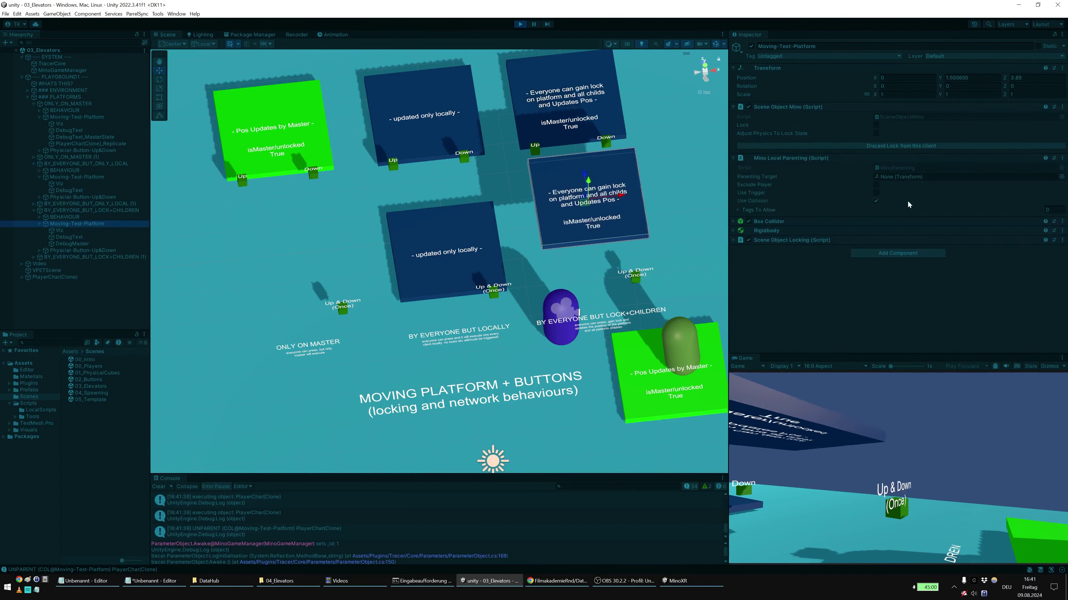
key("alt+Tab")
key("w")
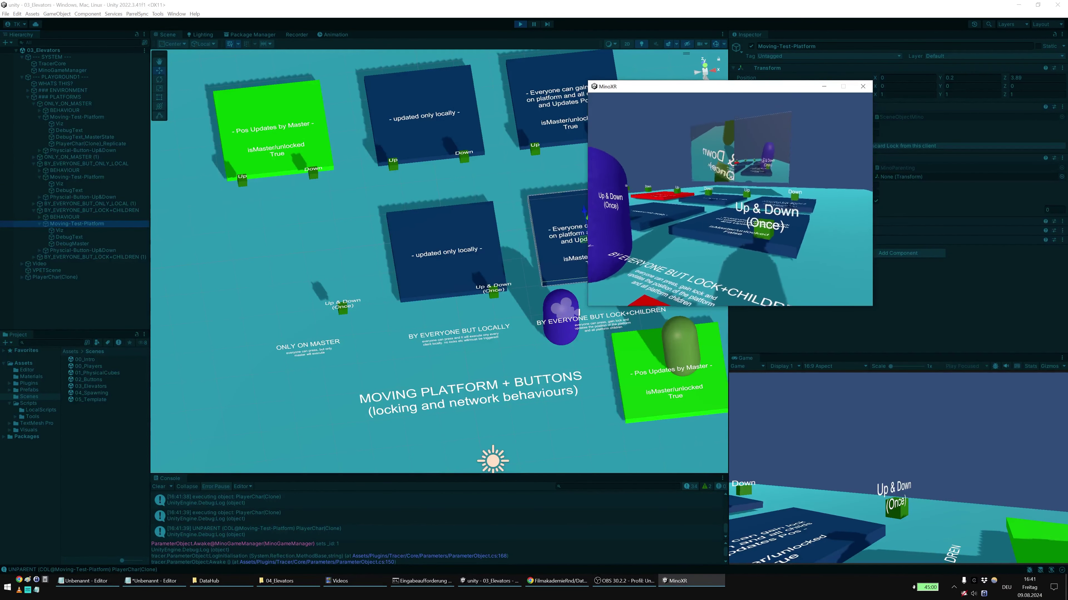
left_click_drag(795, 89, 466, 202)
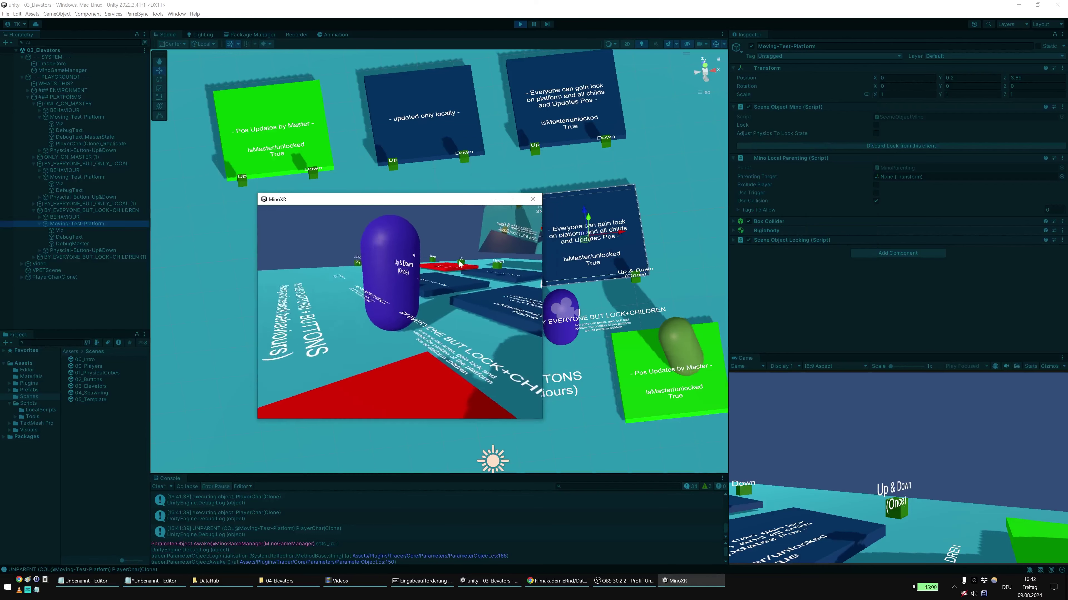
Step: Trigger the BY EVERYONE BUT LOCK+CHILDREN "Up & Down (Once)" button with the MinoXR player and walk it onto the platform
key("w")
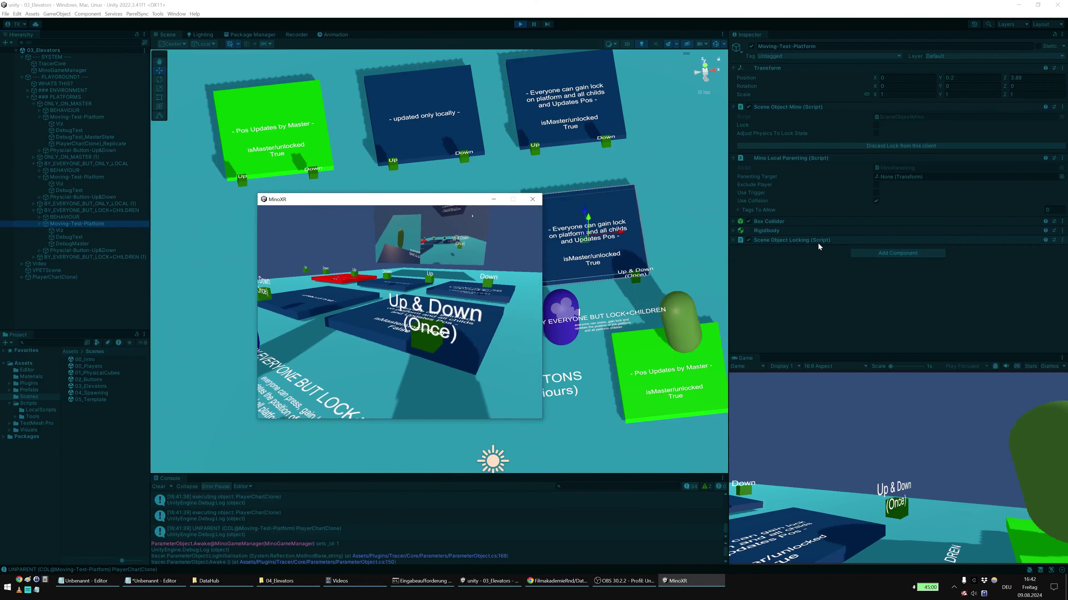
key("w")
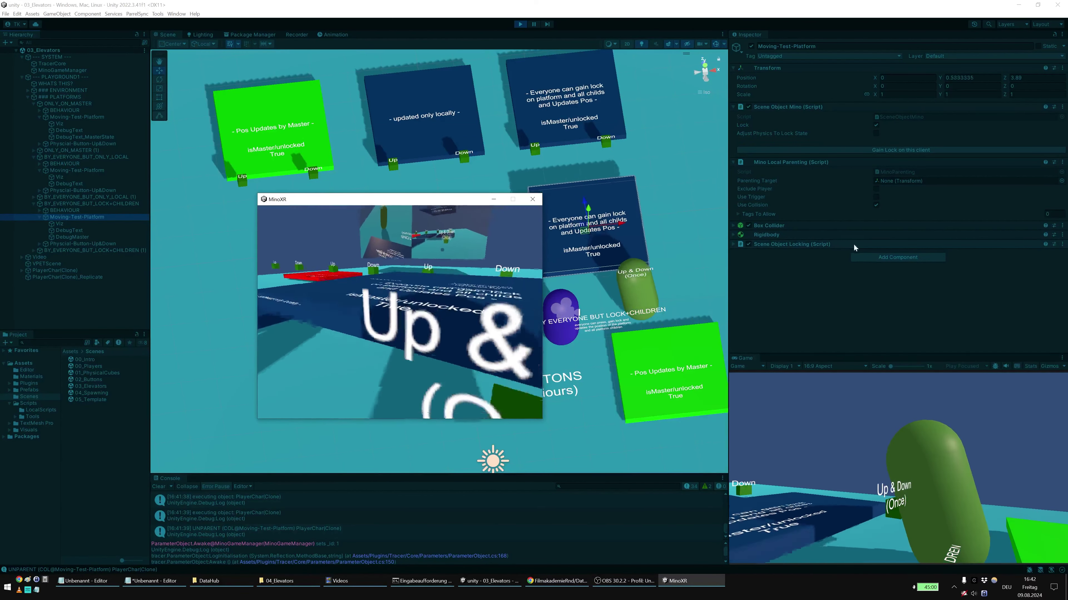
key("s")
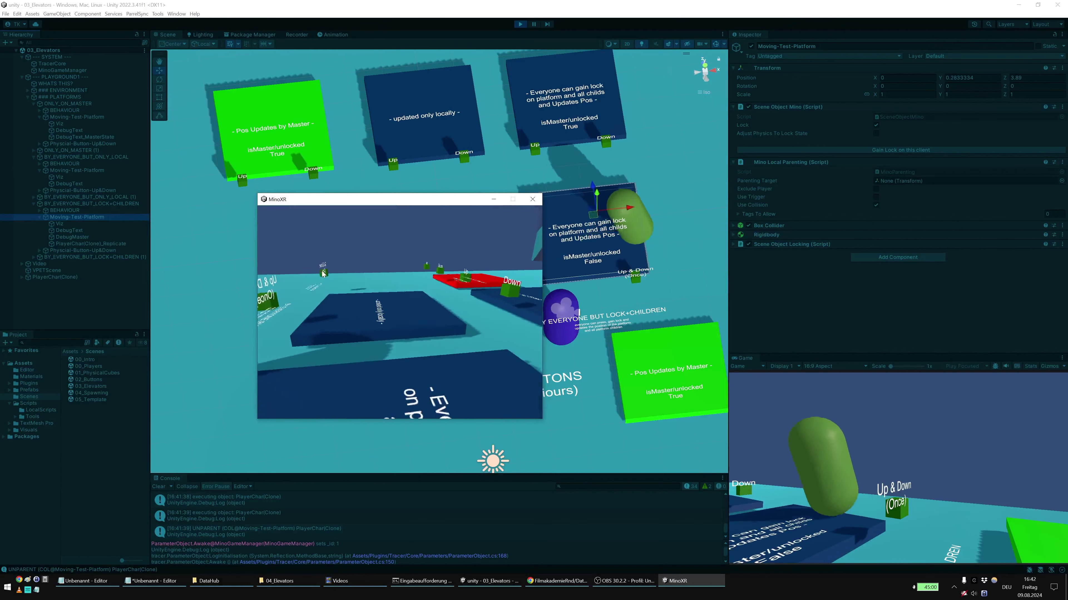
Step: Trigger the LOCK+CHILDREN "Up & Down (Once)" button with the editor player, then walk the MinoXR player off the platform after the ride
left_click(444, 16)
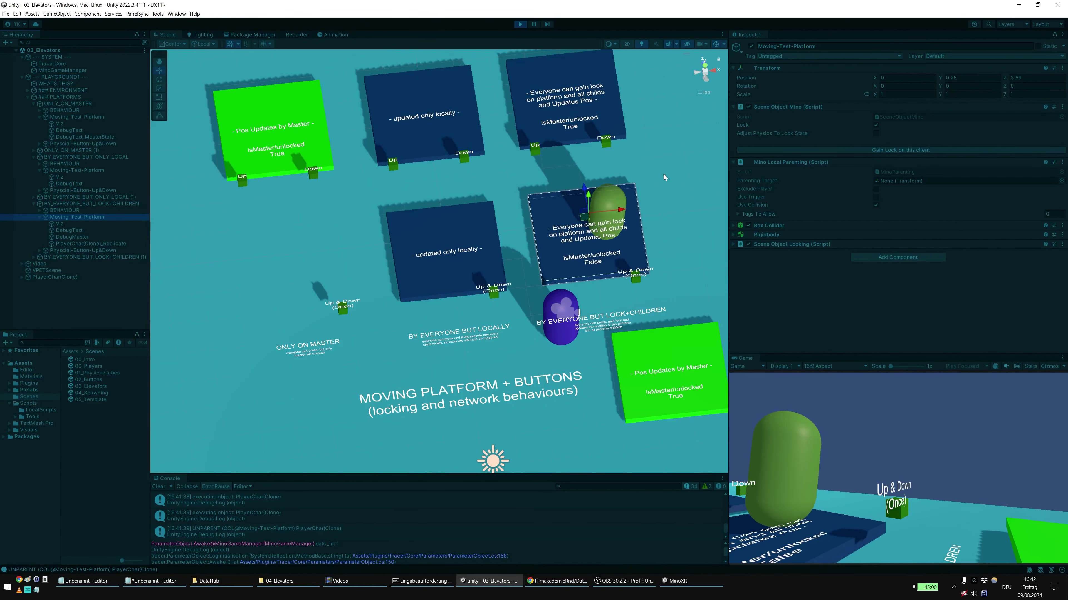
left_click(943, 485)
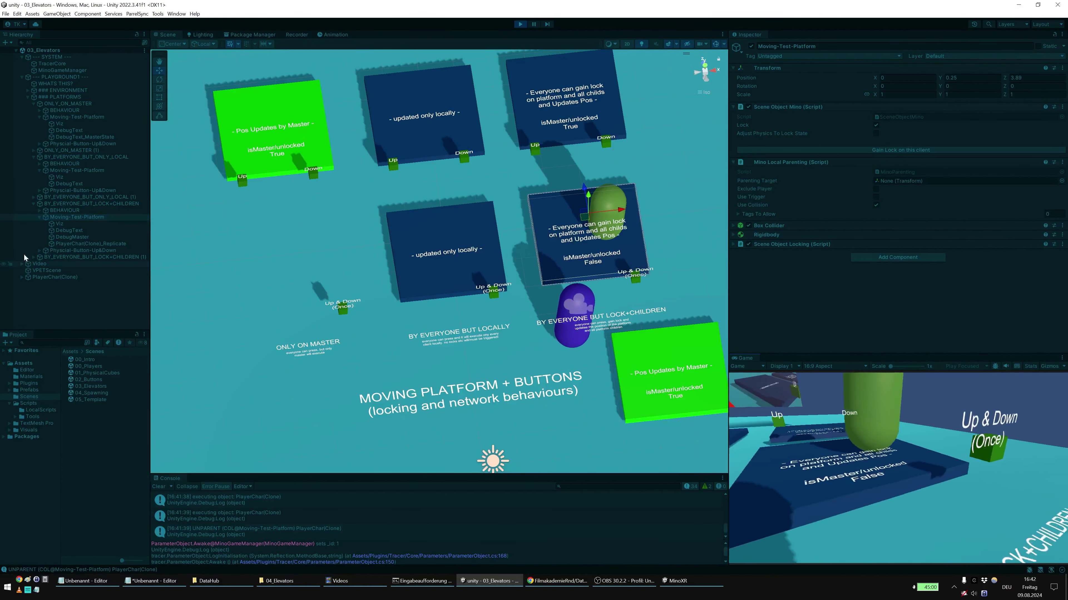
key("d")
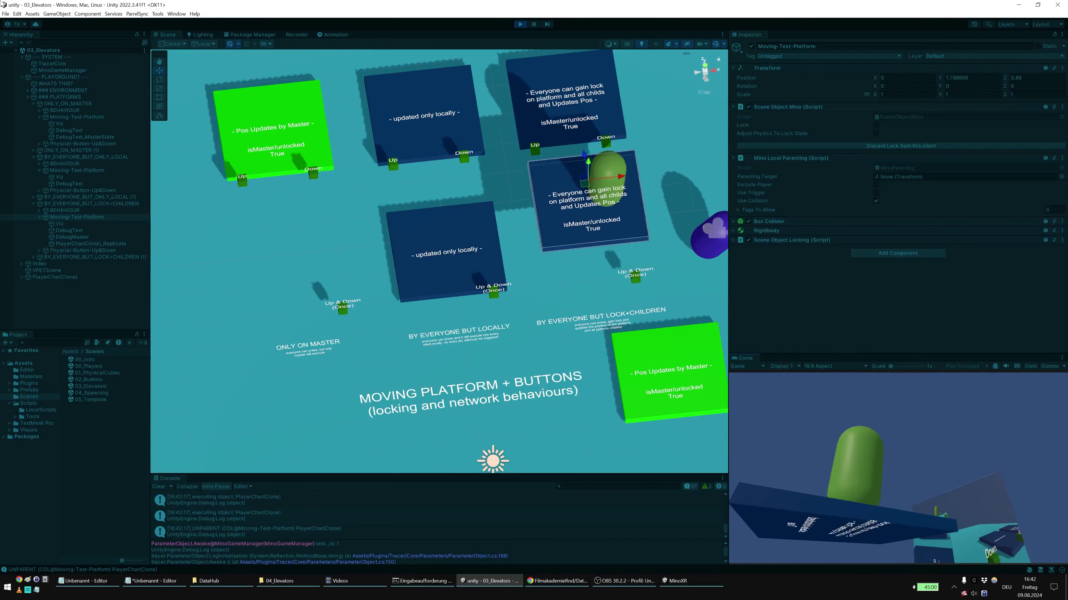
key("alt+Tab")
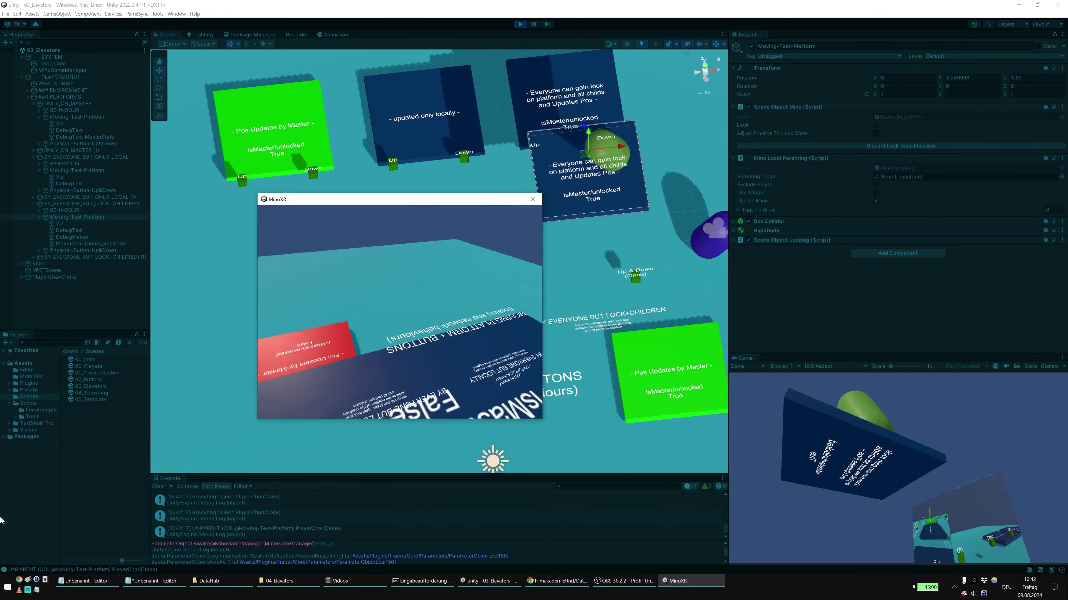
key("w")
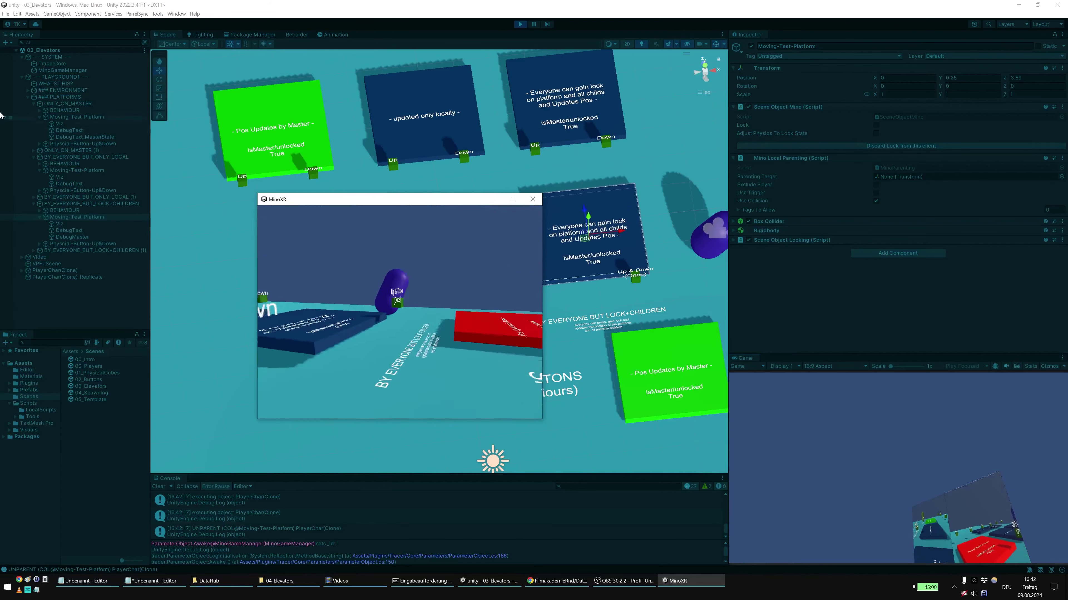
Step: Close the MinoXR build and stop play mode in the editor
left_click(532, 199)
left_click(519, 24)
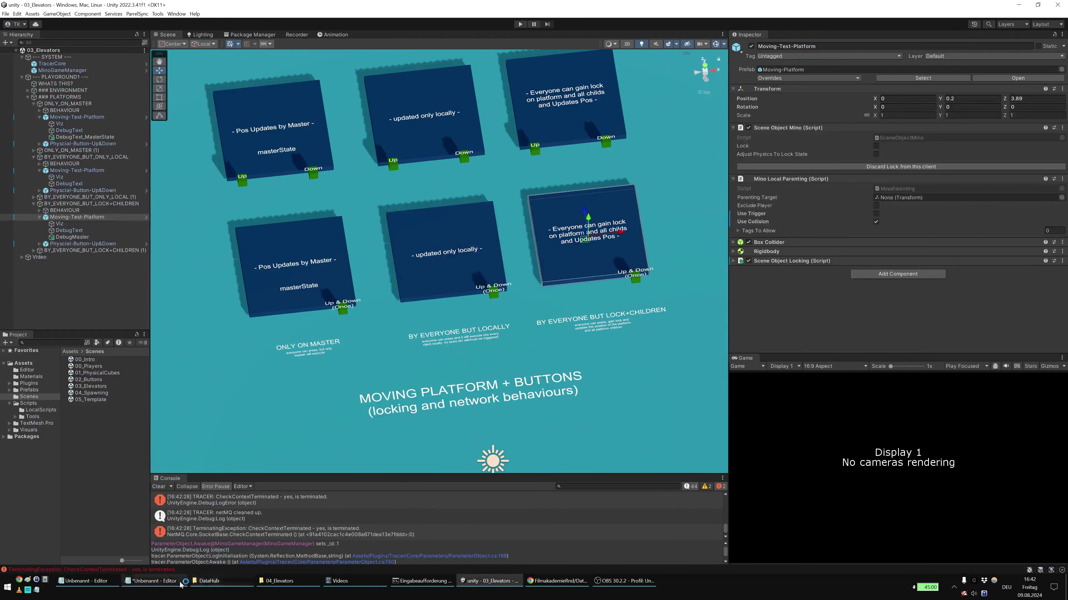
Step: Review the video's topic notes and open the 04_Spawning scene in the editor
left_click(164, 582)
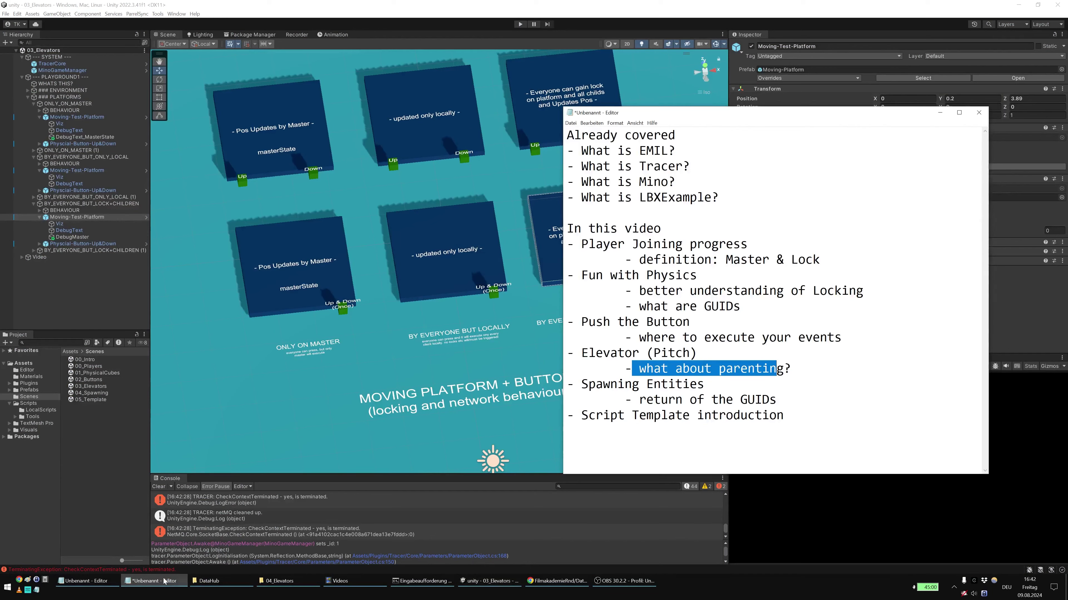
left_click(165, 581)
double_click(92, 393)
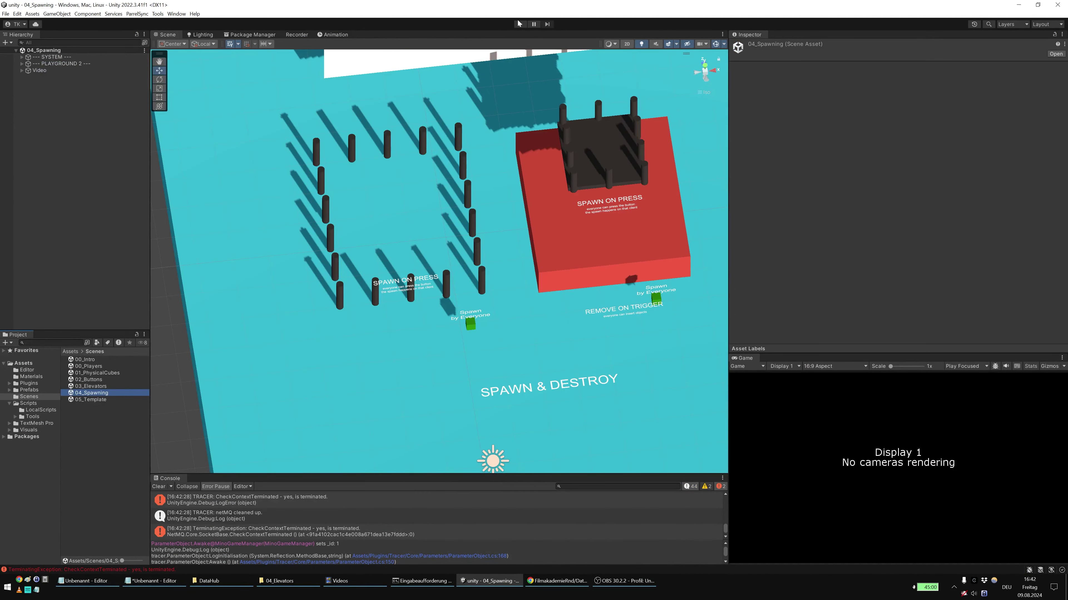
Step: Launch MinoXR.exe from the 05_Spawning build folder and start play mode in the editor
left_click(319, 584)
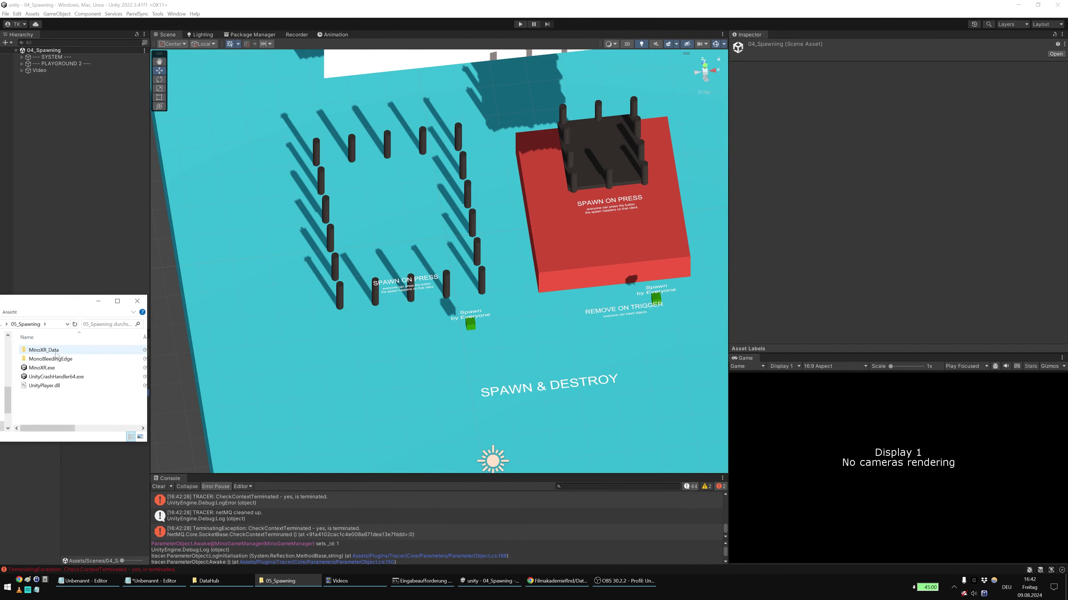
left_click(98, 302)
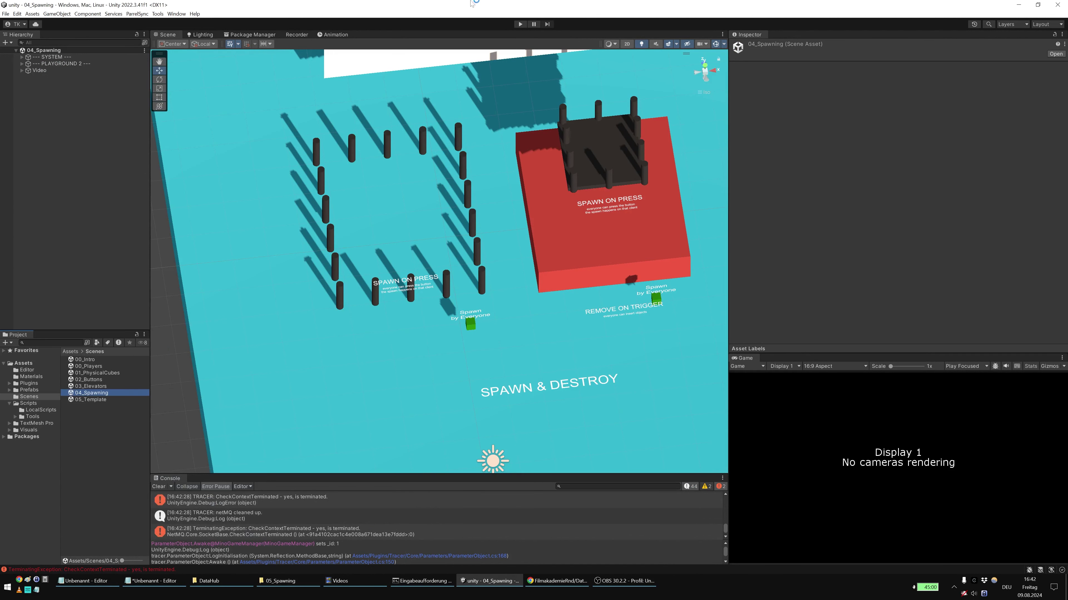
left_click(519, 25)
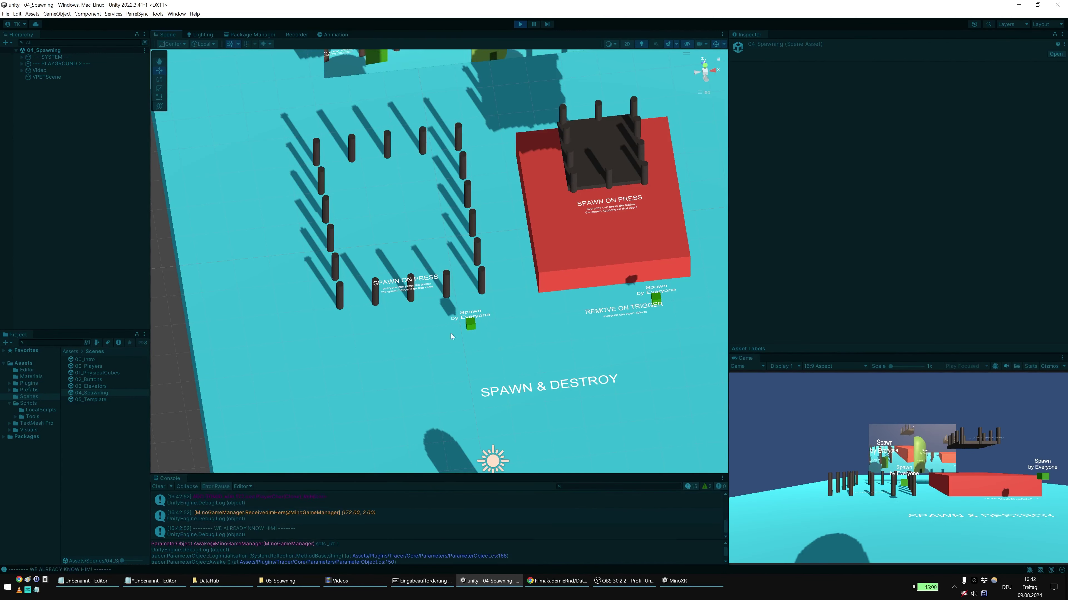
Step: Trigger the fenced area's "Spawn by Everyone" button with the MinoXR player, step back and compare the spawned cube in the editor and MinoXR
left_click(470, 324)
left_click(678, 582)
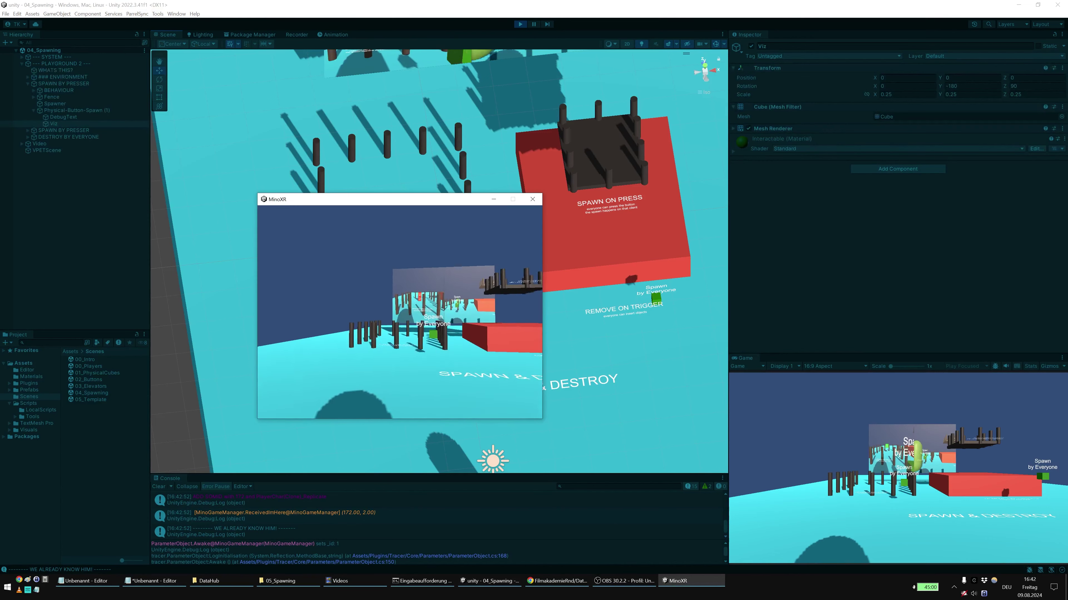
key("w")
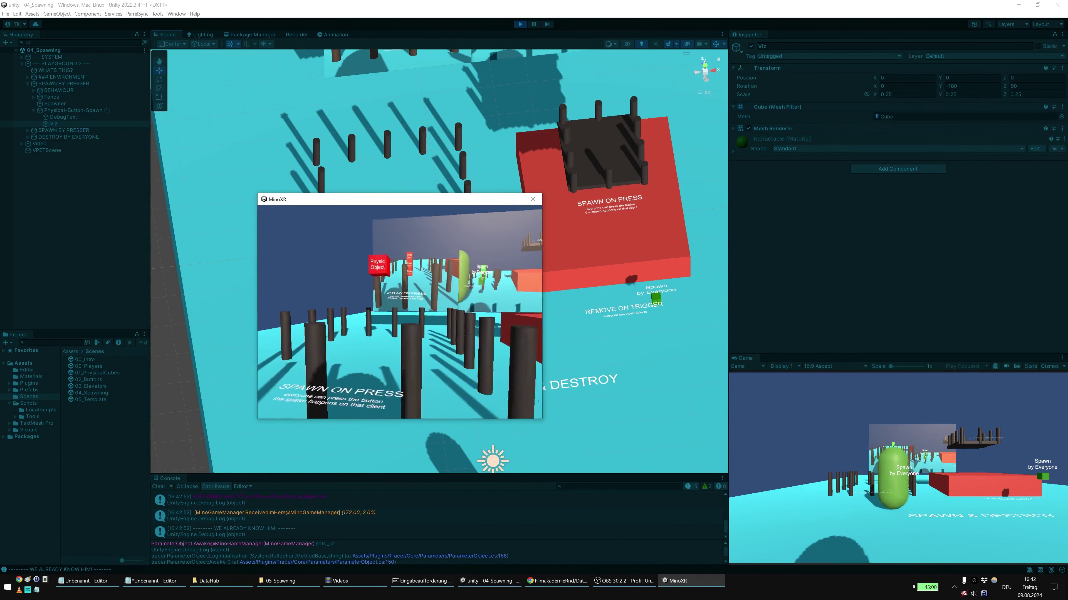
key("s")
key("d")
key("alt+Tab")
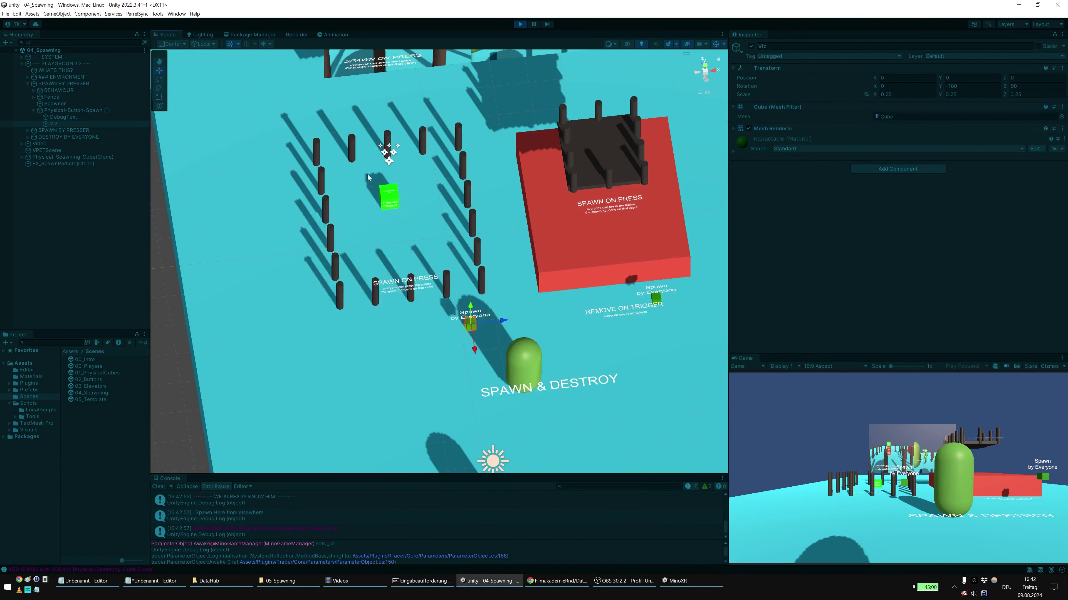
key("alt+Tab")
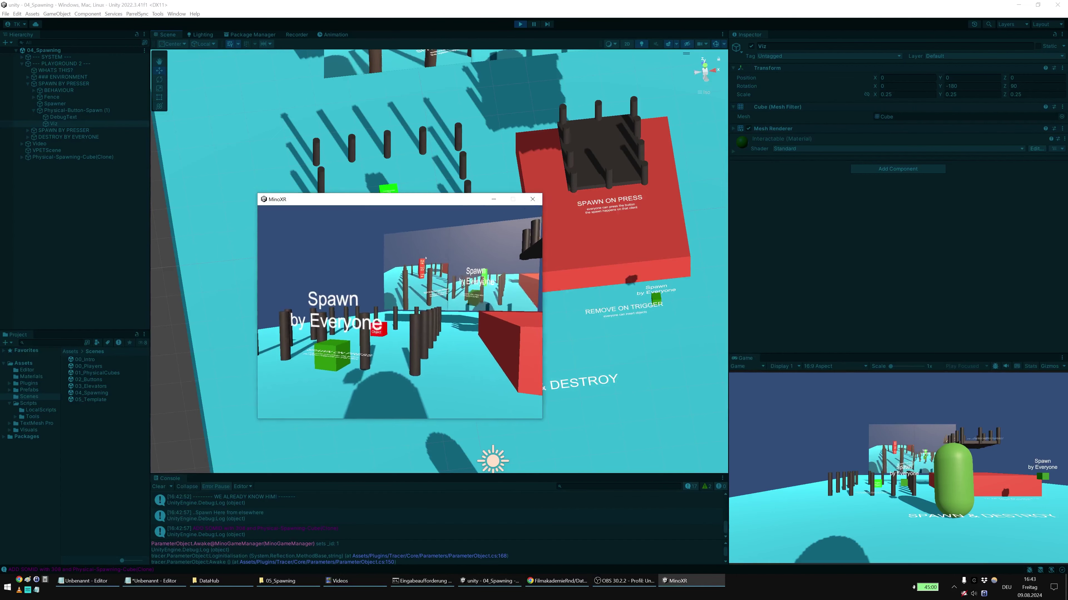
Step: Select the spawned Physical-Spawning-Cube(Clone) in the editor, move it out past the back of the fence and check it in MinoXR
key("alt+Tab")
left_click(64, 157)
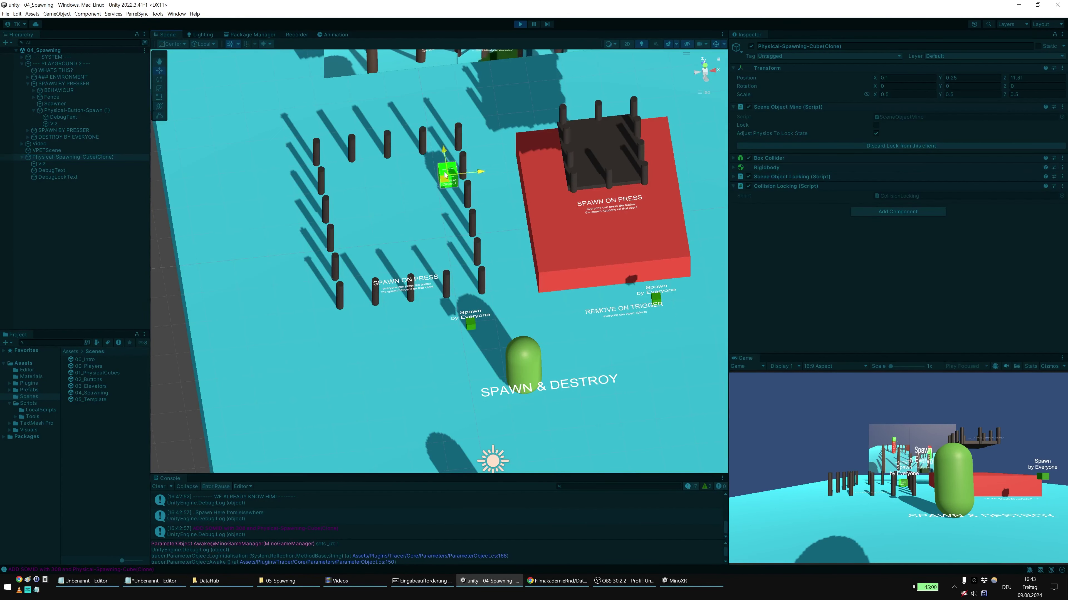
key("alt+Tab")
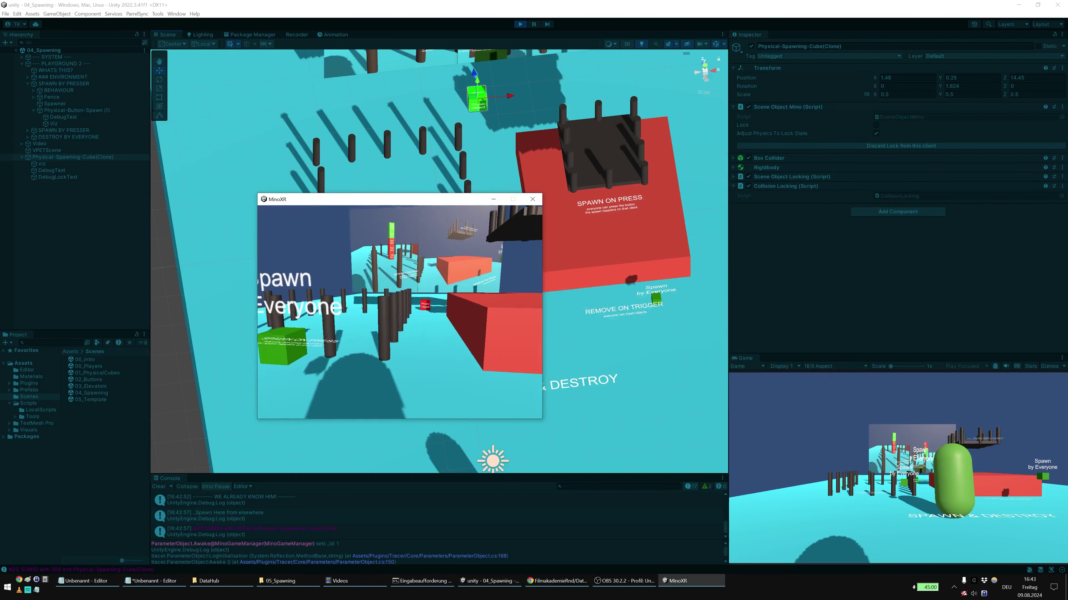
Step: Walk the MinoXR player to the spawned cube behind the fence, push it around and return to the fenced area's "Spawn by Everyone" button
key("w")
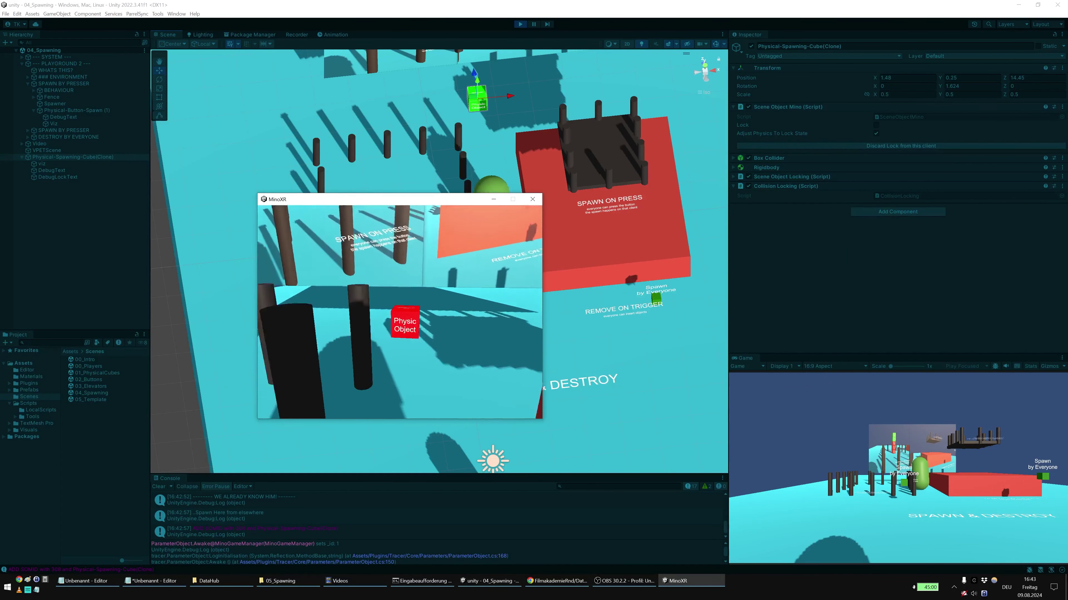
key("s")
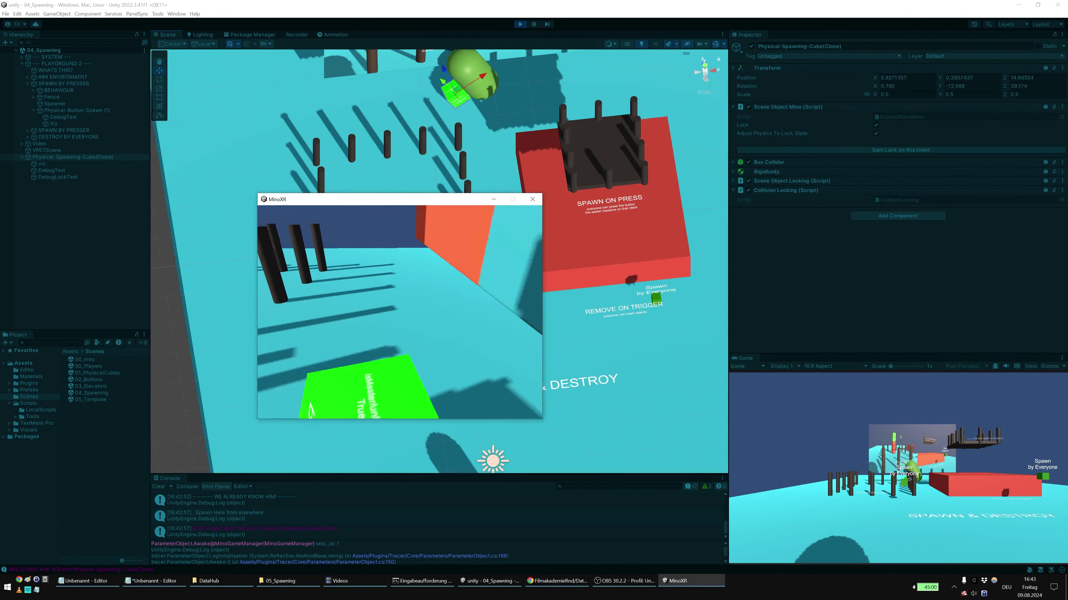
key("w")
key("s")
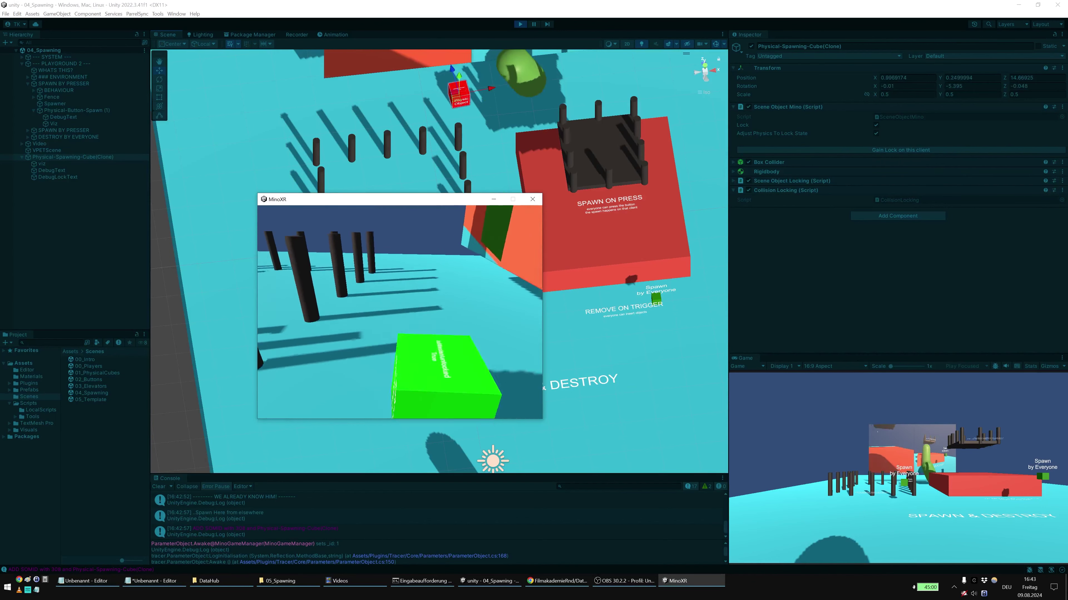
key("w")
key("w")
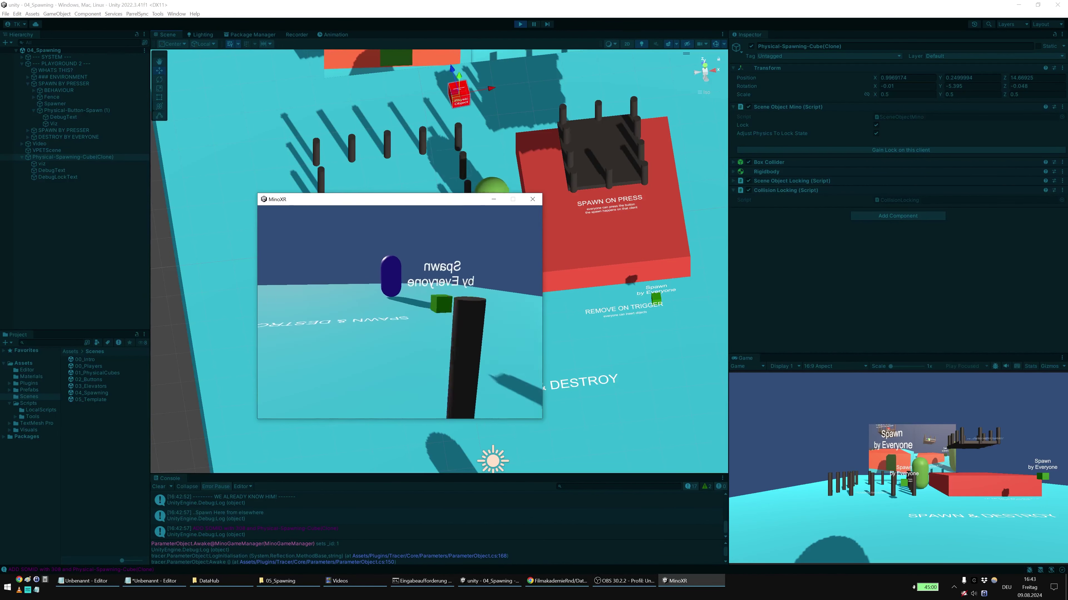
key("w")
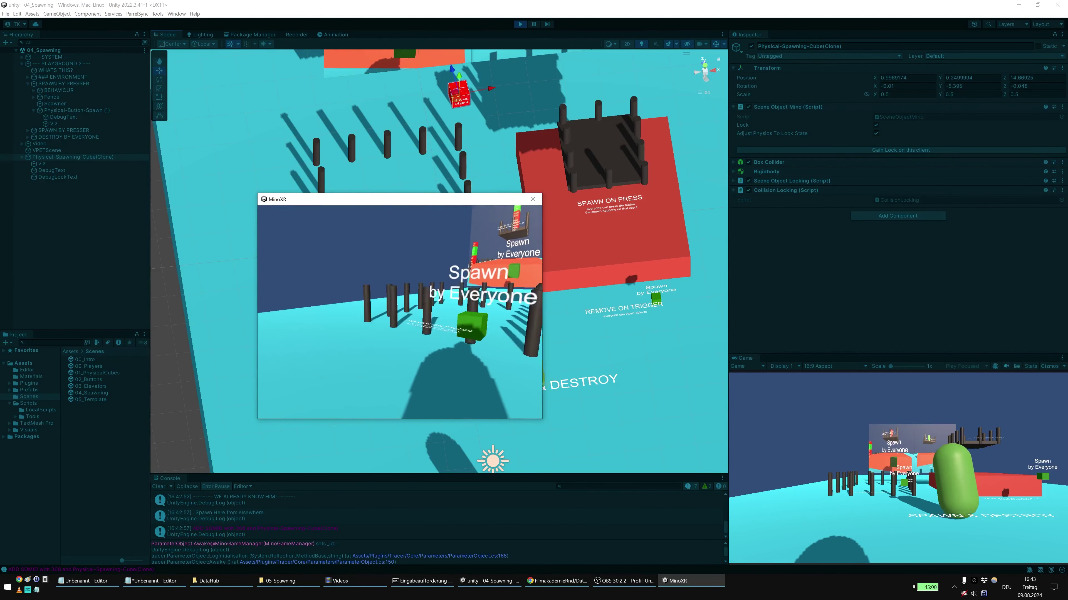
Step: Select the fenced area's Spawner object in the editor and examine its Mino Spawnables Manager settings
left_click(193, 113)
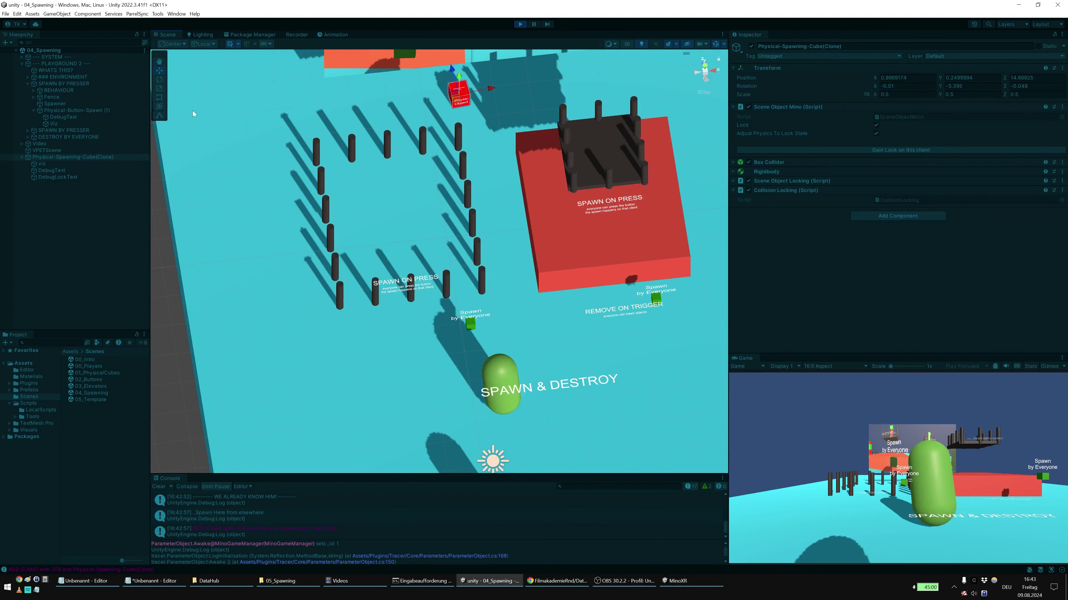
left_click(327, 206)
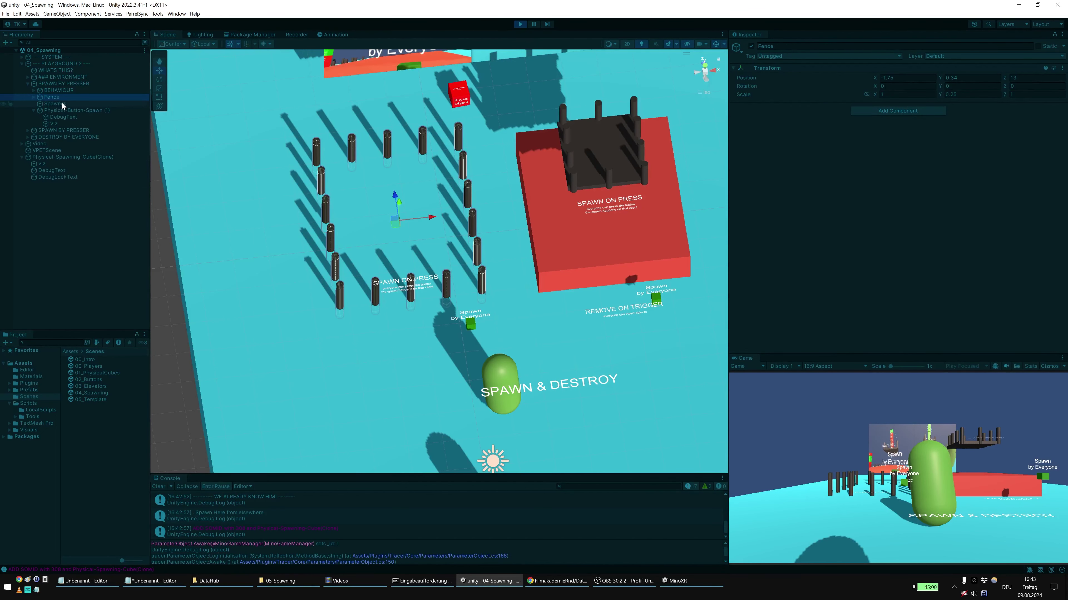
left_click(62, 105)
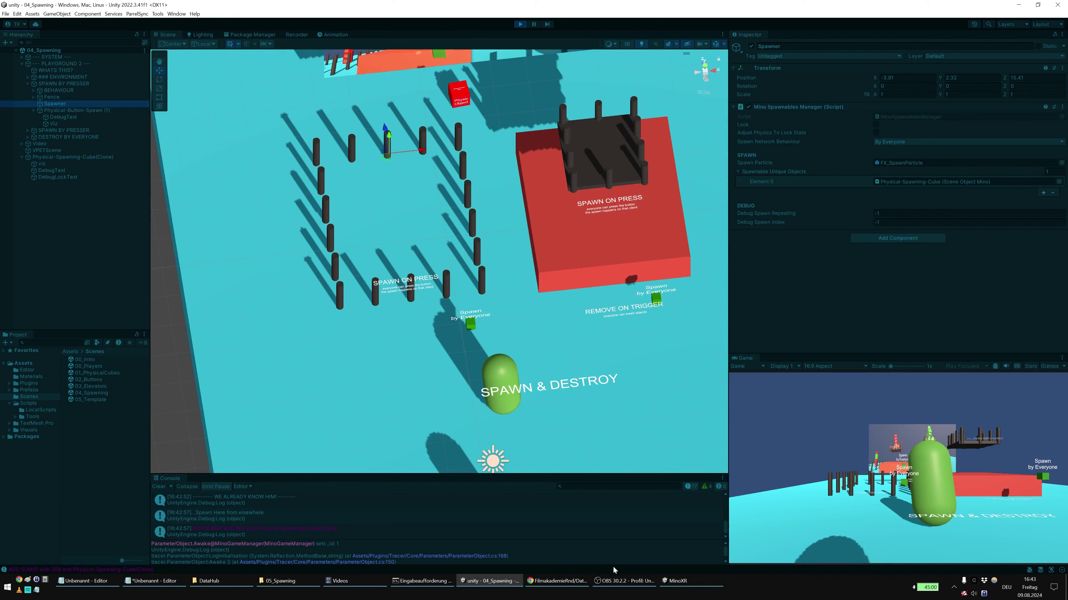
Step: Spawn cubes onto the raised platform with the red area's "Spawn by Everyone" button, and end both the editor play session and MinoXR
left_click(680, 581)
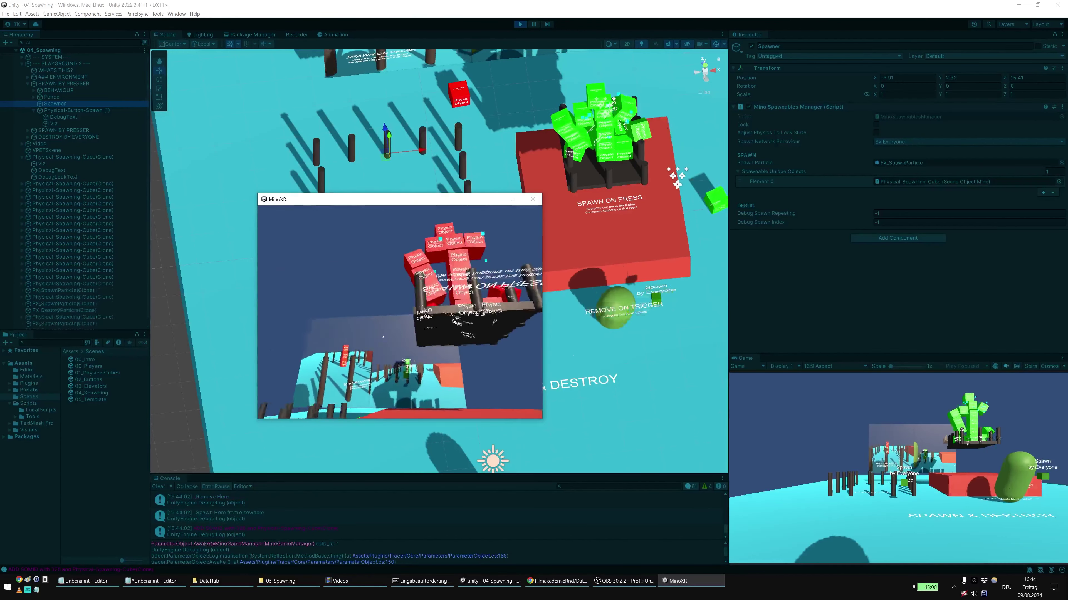
left_click(569, 249)
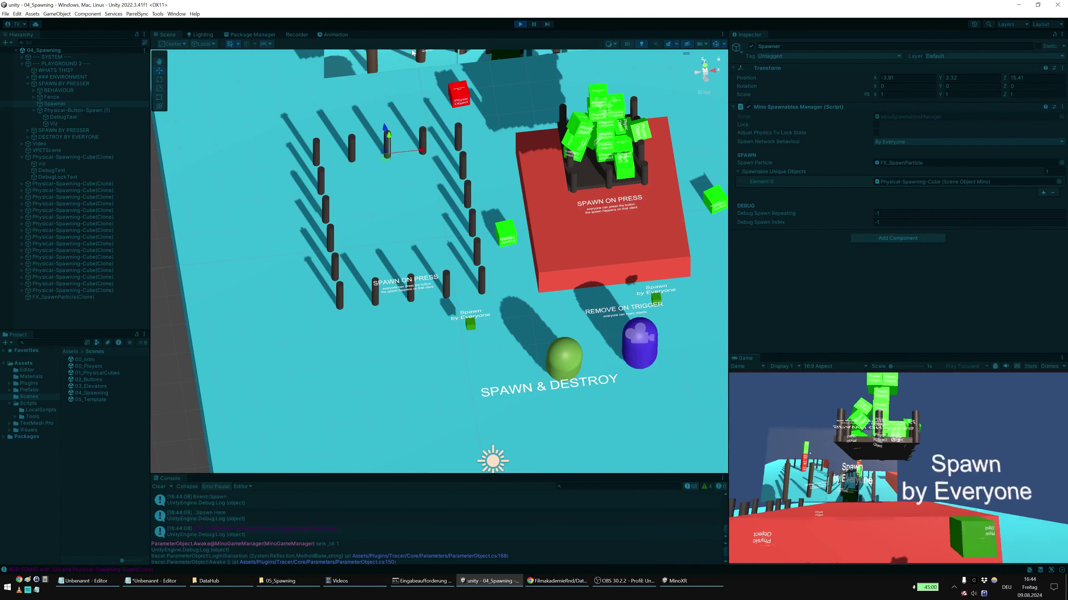
left_click(519, 25)
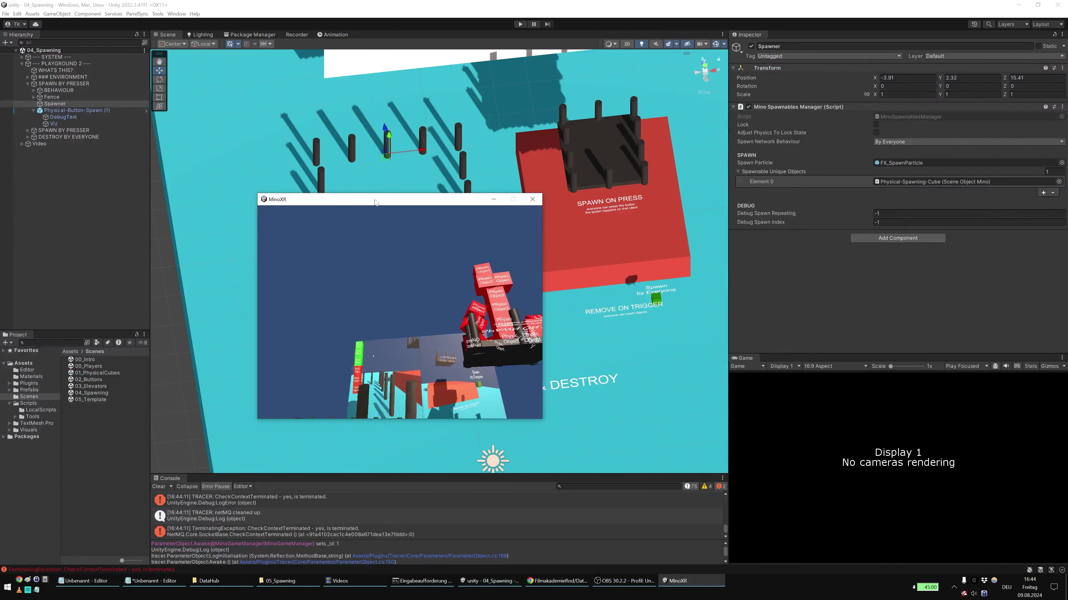
left_click(532, 199)
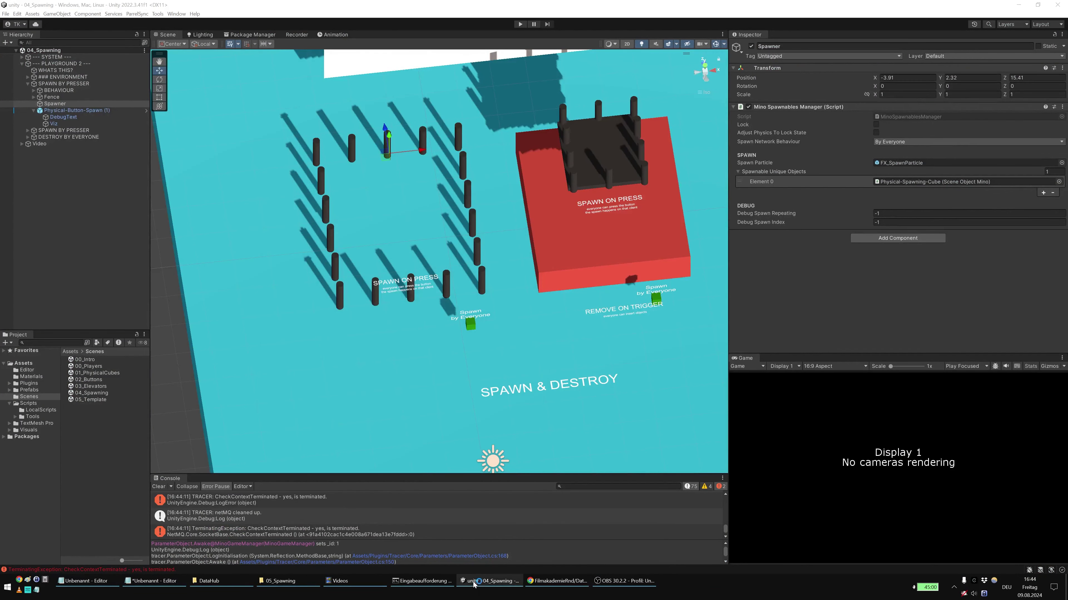
Step: Highlight the "Spawning Entities" topics in the video notes and open the 05_Template scene in the editor
left_click(181, 582)
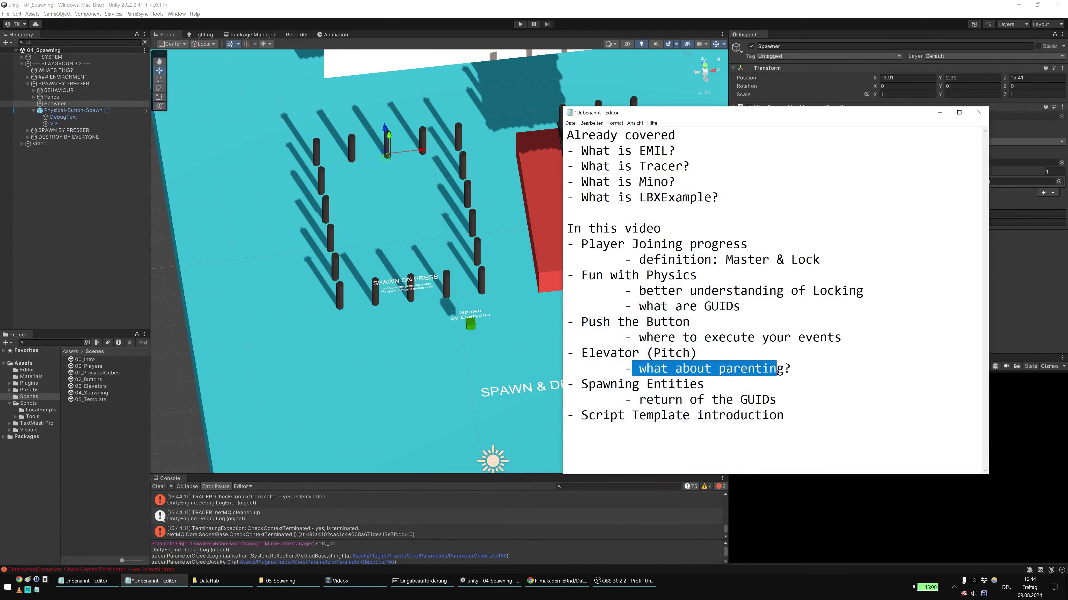
left_click_drag(581, 385, 777, 400)
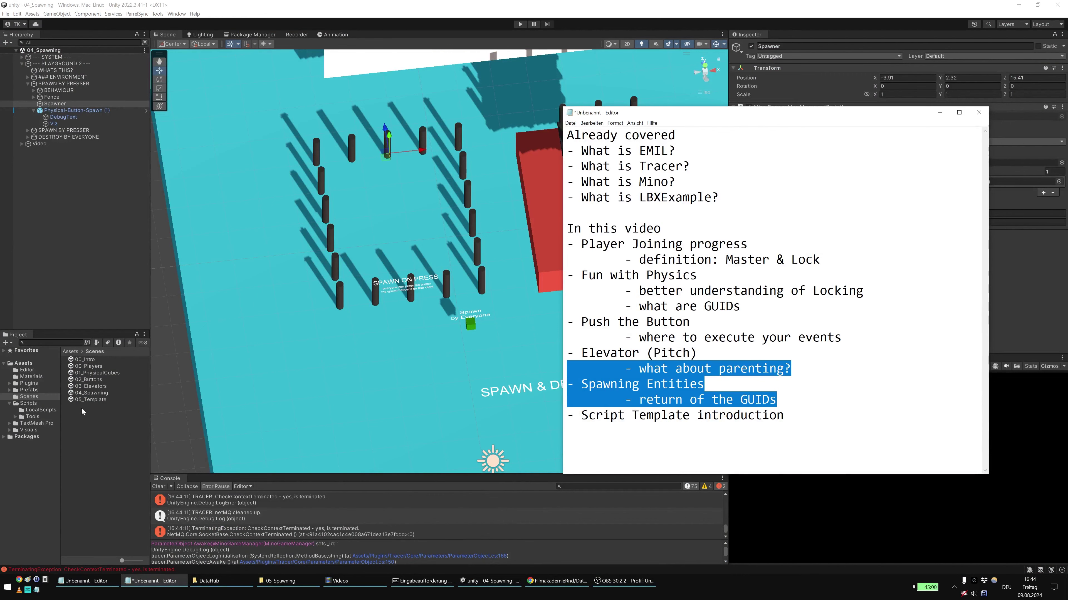
double_click(89, 399)
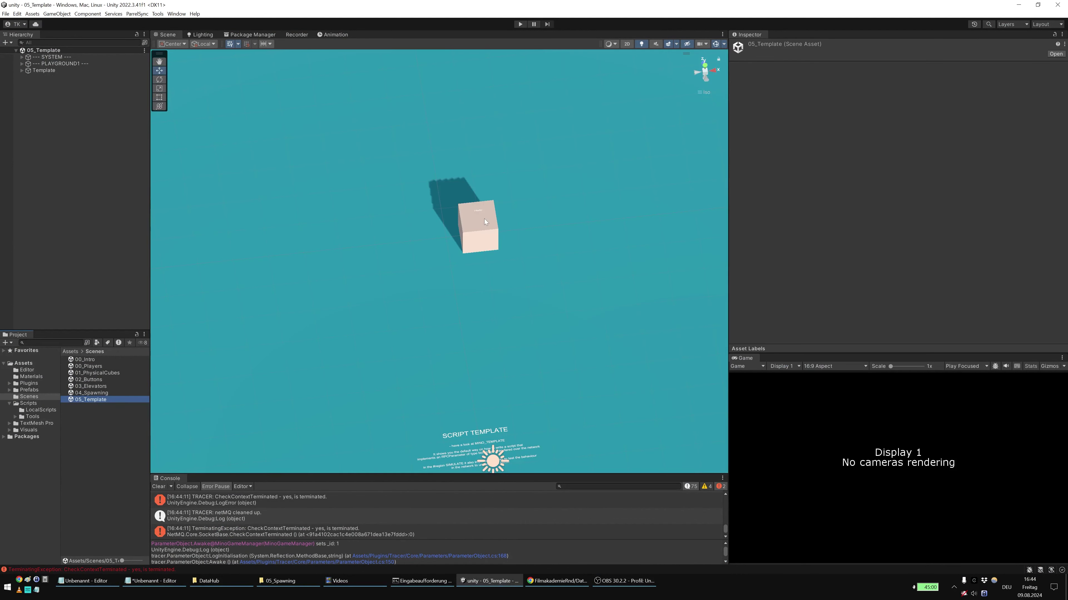
Step: Select the Template cube, open its MINO_TEMPLATE.cs script and examine the initialization and parameter setup in Awake
left_click(484, 219)
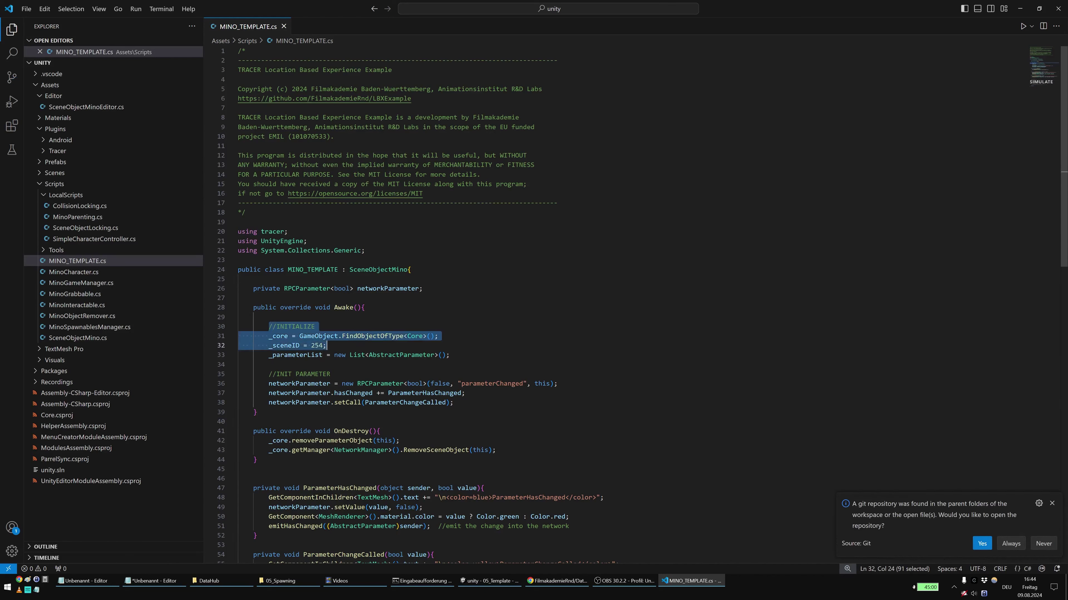
left_click(451, 355)
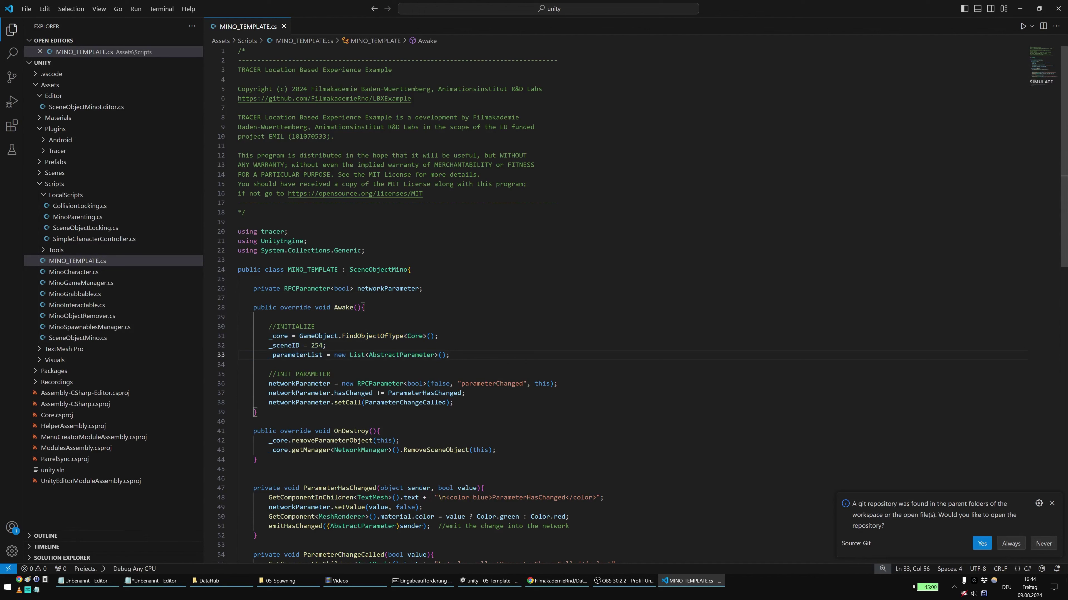
left_click_drag(269, 384, 466, 393)
scroll(534, 303, "down", 3)
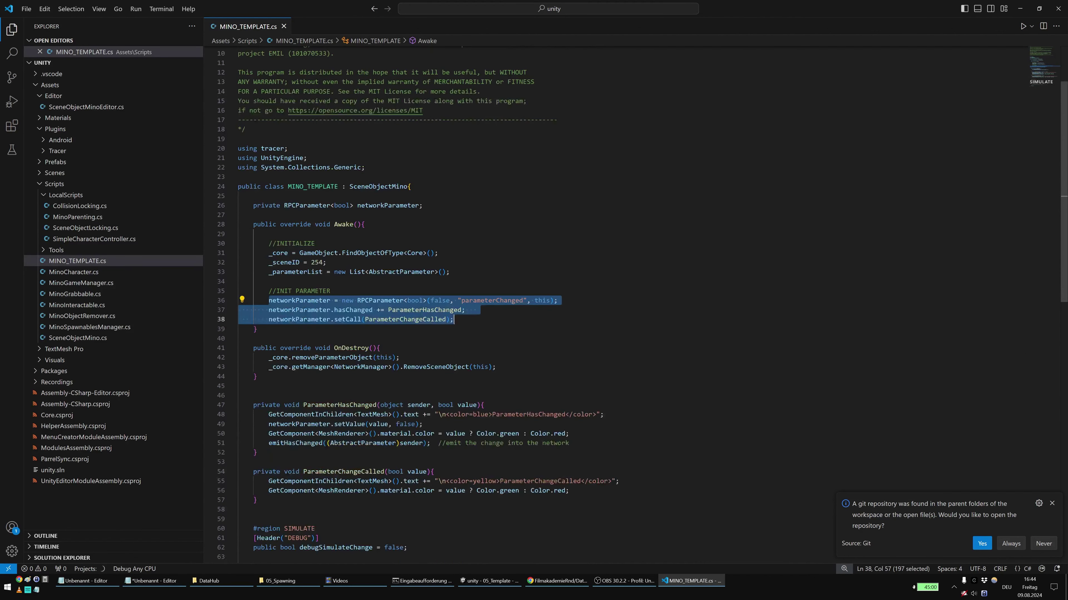
Step: Highlight parameterChanged, ParameterHasChanged and ParameterChangeCalled in the networkParameter setup, and dismiss the Git repository notification
double_click(440, 301)
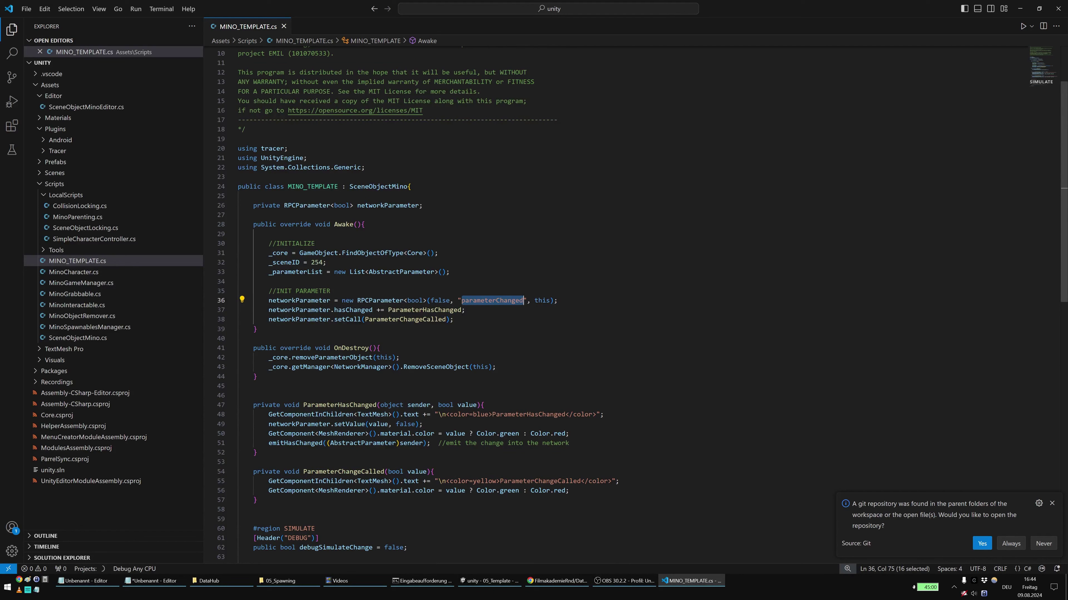
double_click(424, 310)
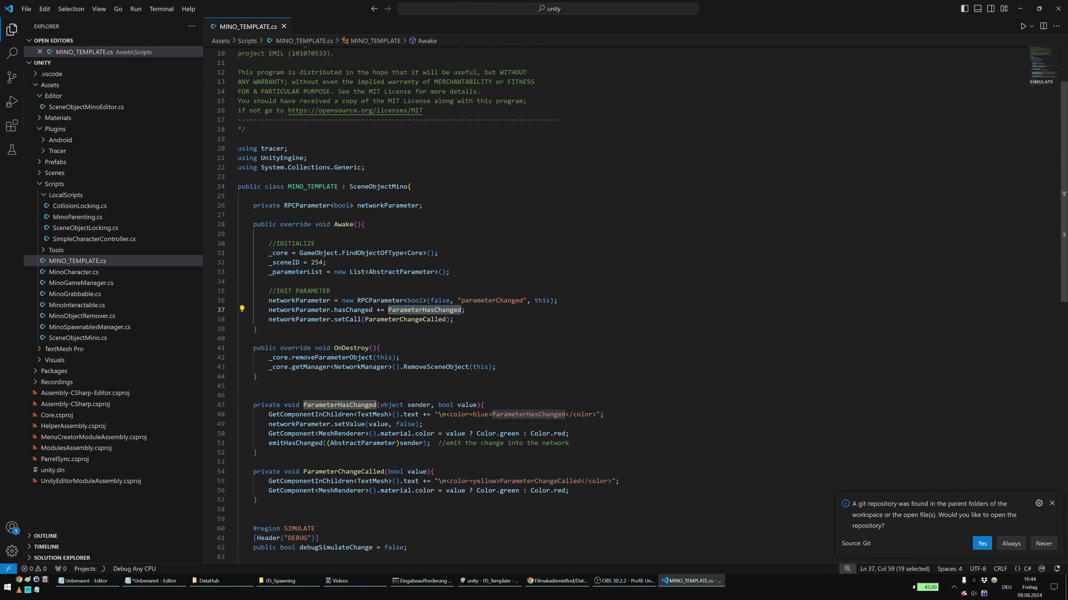
double_click(404, 319)
scroll(405, 320, "down", 3)
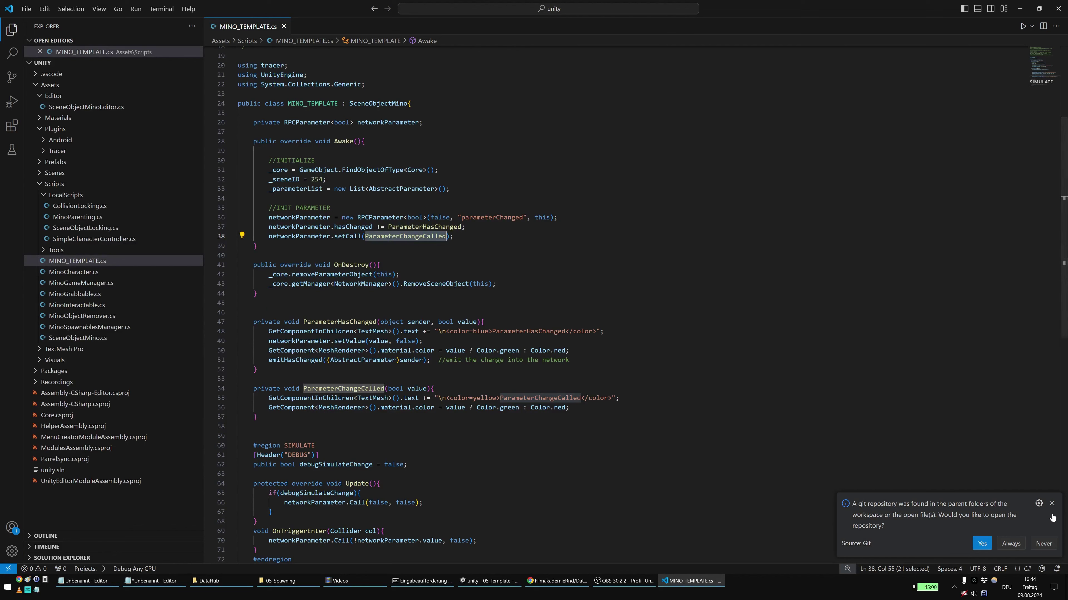
left_click(1052, 504)
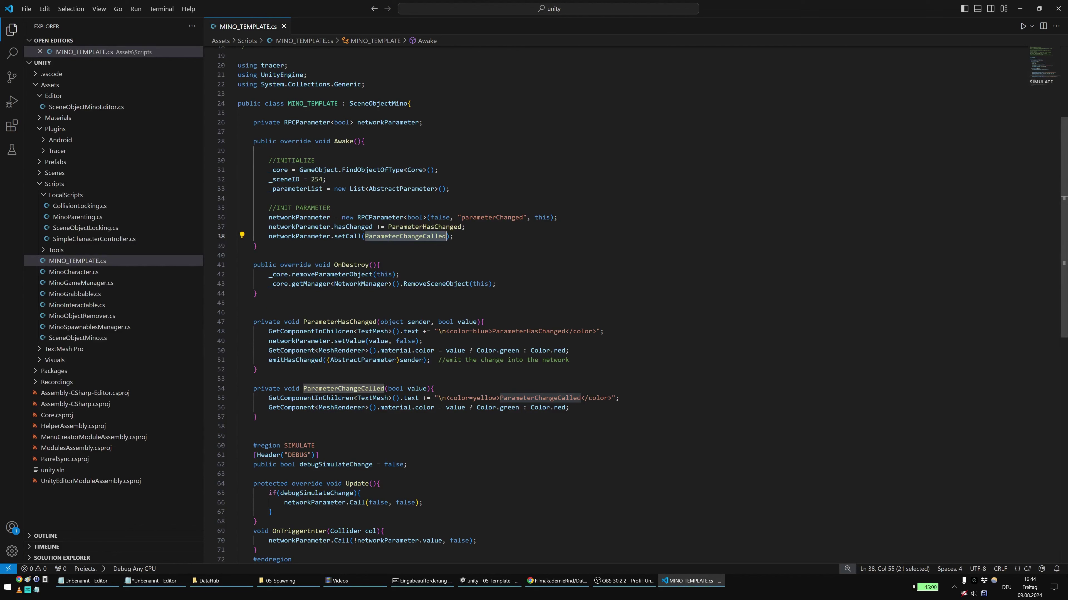
Step: Examine the script's OnDestroy cleanup and its SIMULATE region with the debug and trigger calls
left_click_drag(253, 265, 261, 294)
left_click(264, 294)
scroll(264, 294, "down", 3)
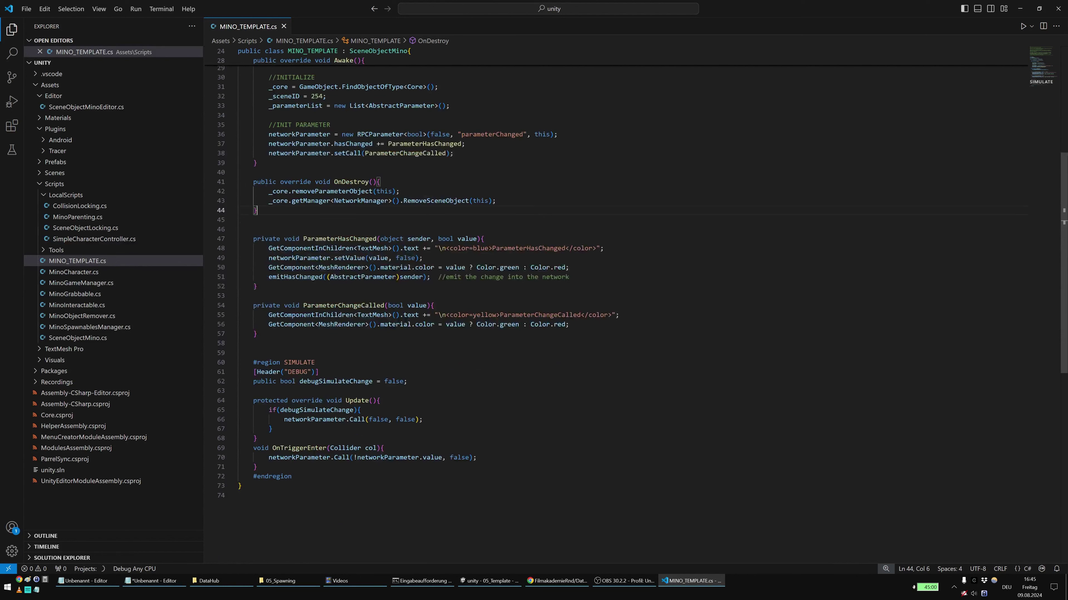
left_click_drag(252, 362, 241, 486)
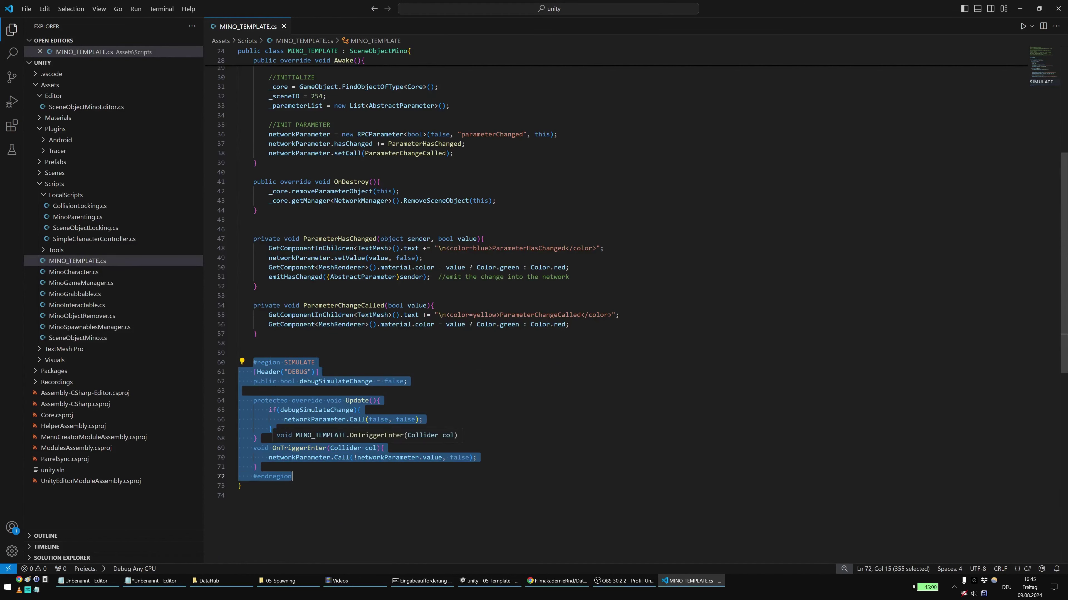
Step: Launch MinoXR.exe from the 06_Template build folder and start play mode for the 05_Template scene
left_click(490, 581)
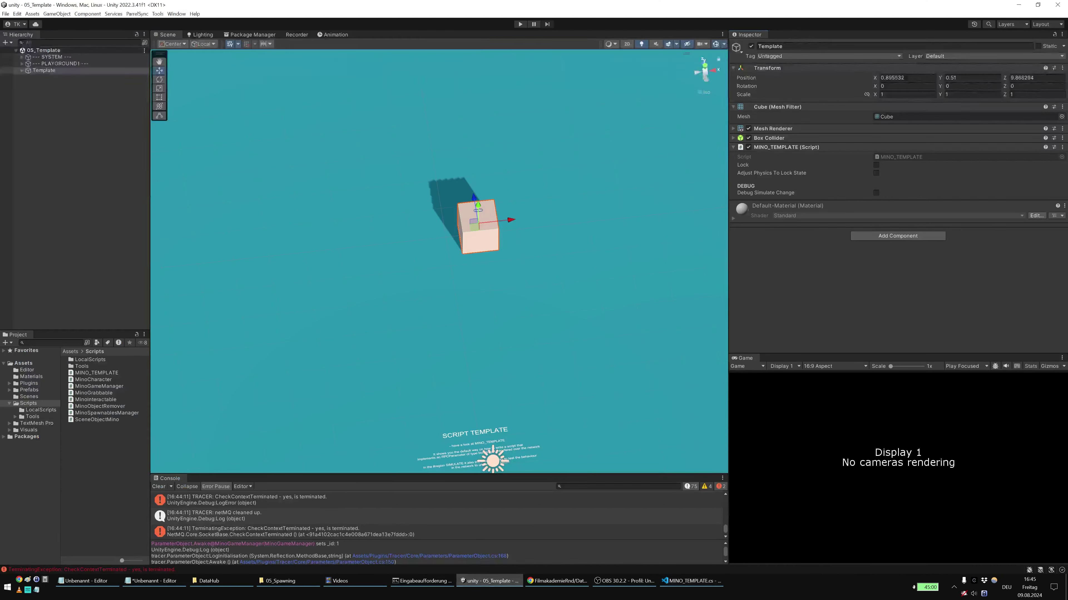
left_click(272, 590)
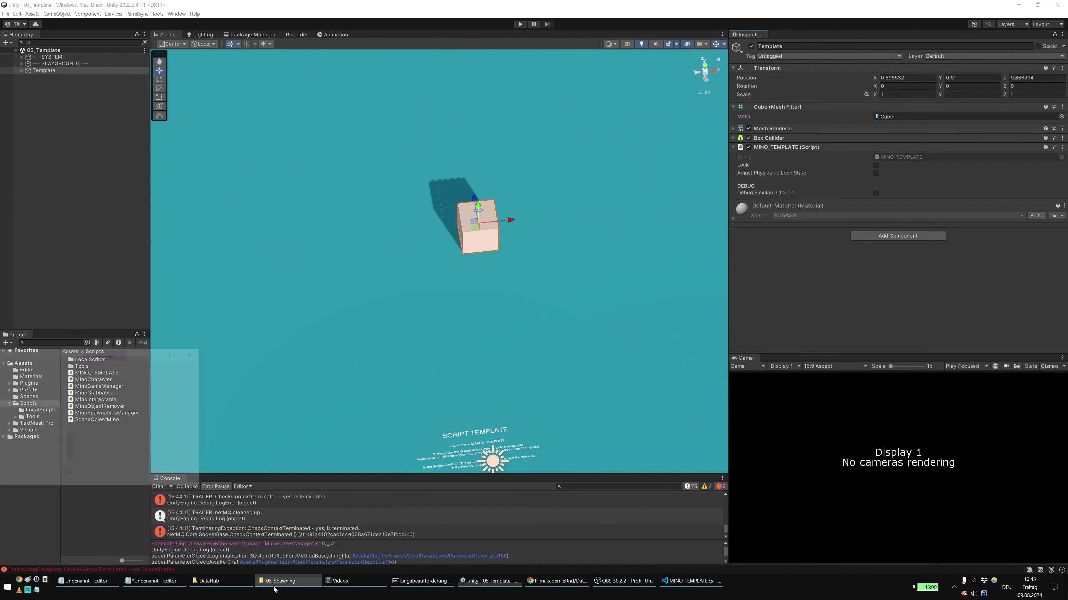
key("alt+Left")
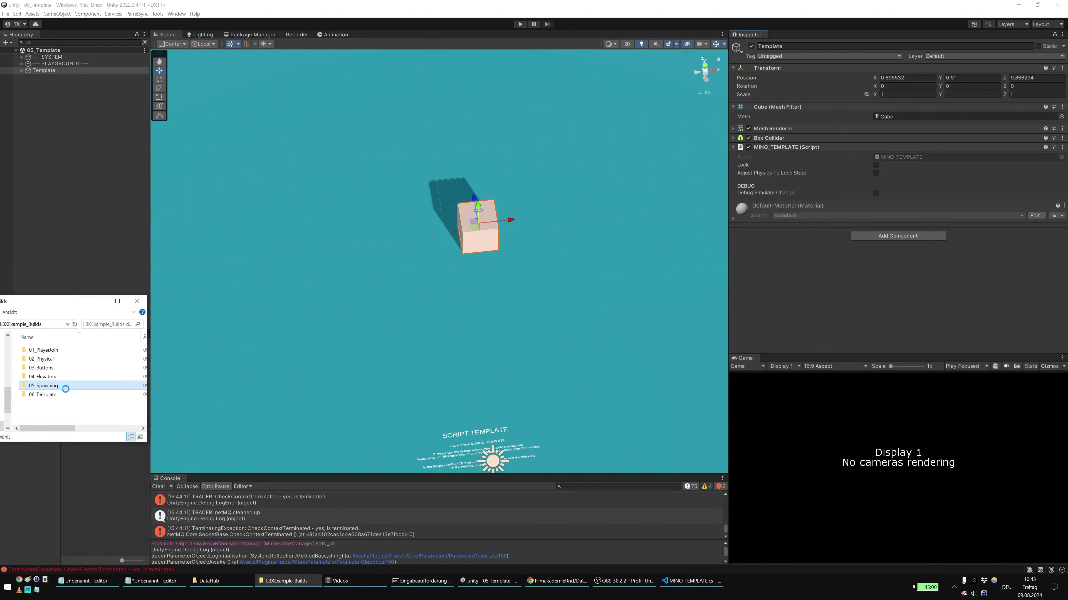
double_click(53, 398)
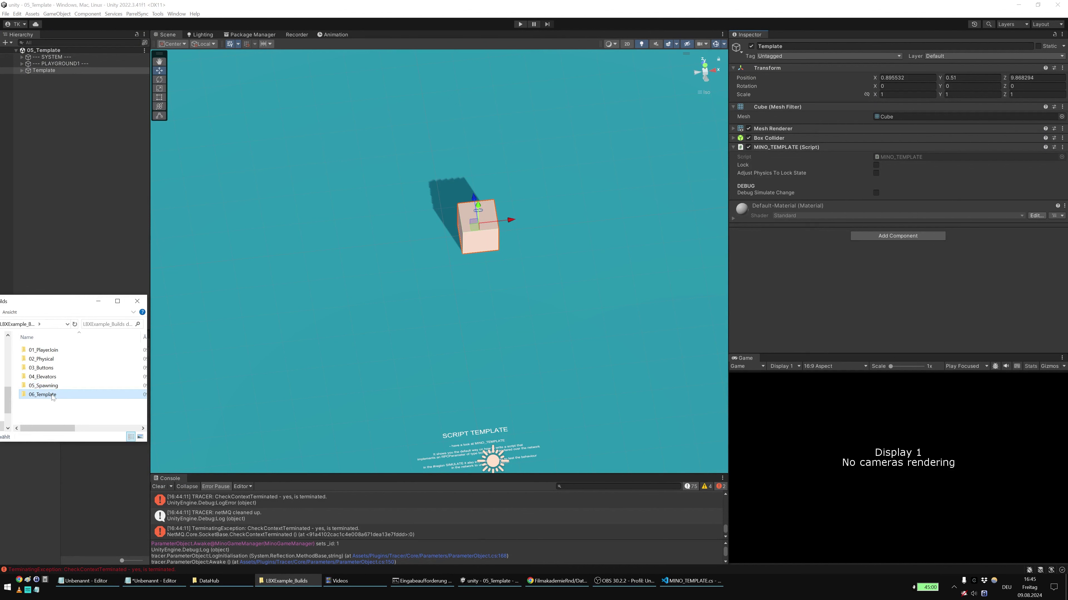
double_click(49, 369)
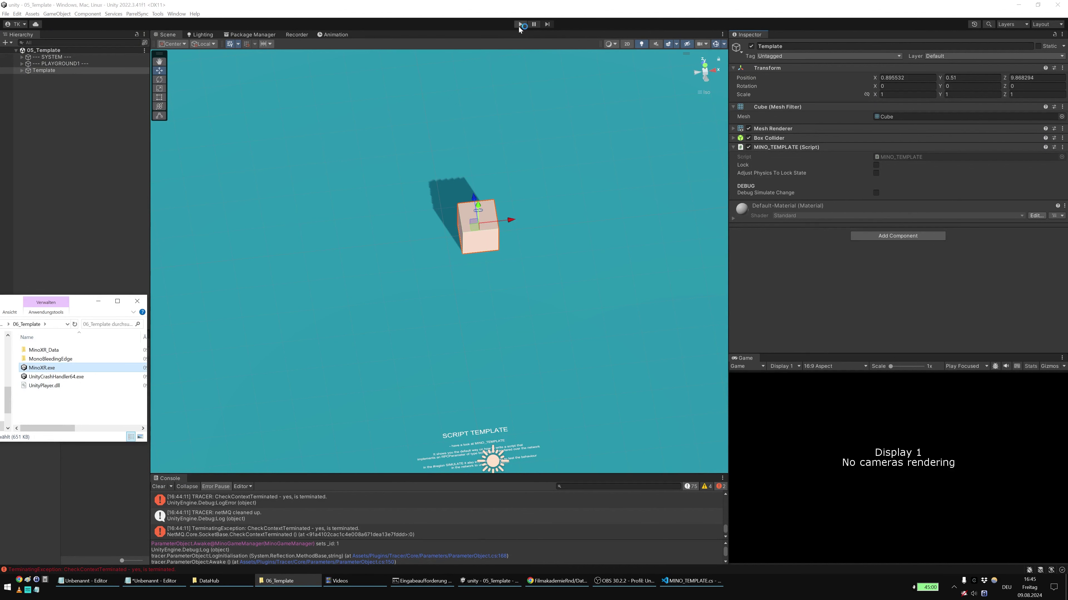
left_click(520, 24)
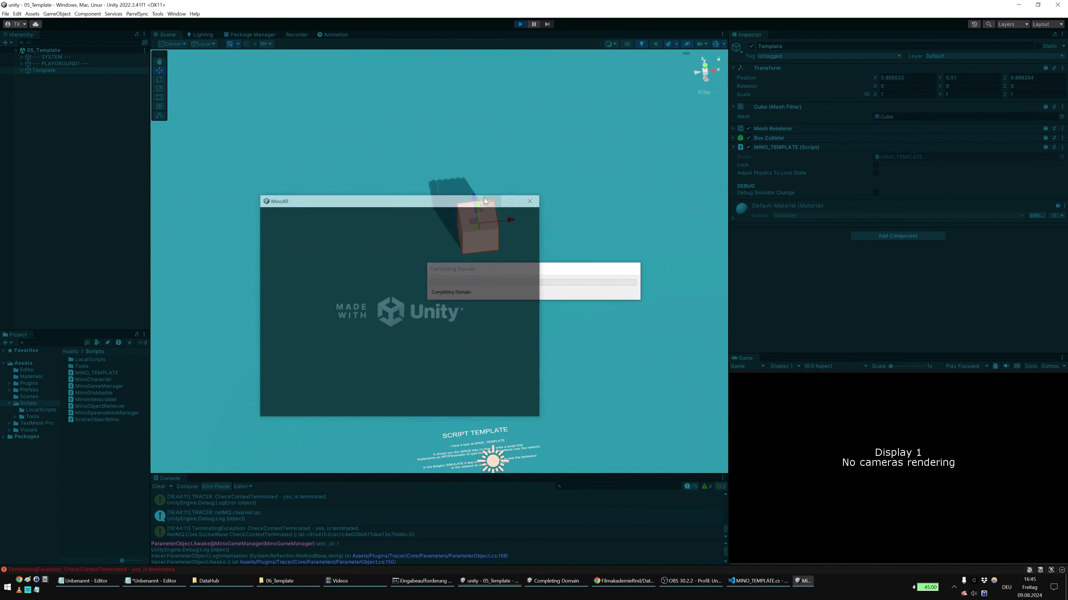
Step: Highlight the TextMesh output lines of ParameterChangeCalled and ParameterHasChanged in MINO_TEMPLATE.cs
left_click(770, 590)
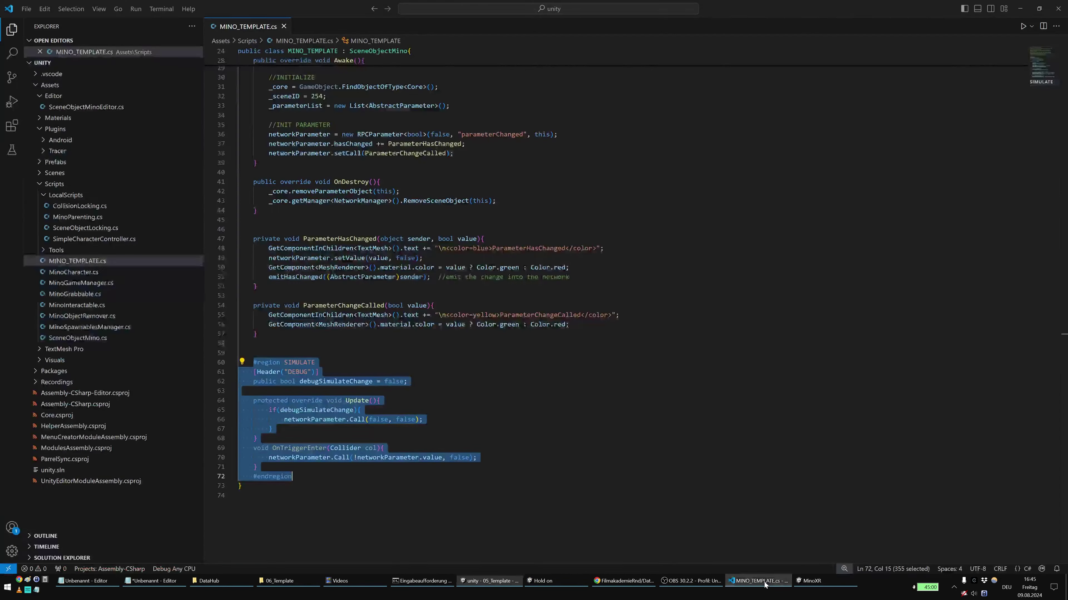
left_click_drag(268, 315, 621, 316)
left_click_drag(605, 248, 238, 248)
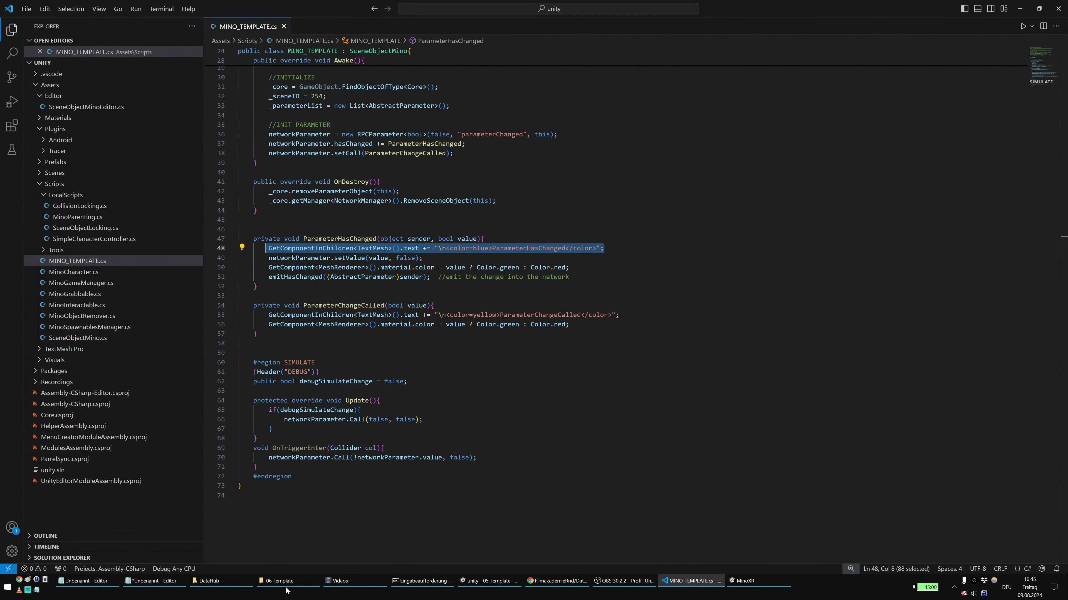
Step: Walk the editor player towards the Template cube and bring the MinoXR window forward to compare the scene
left_click(489, 581)
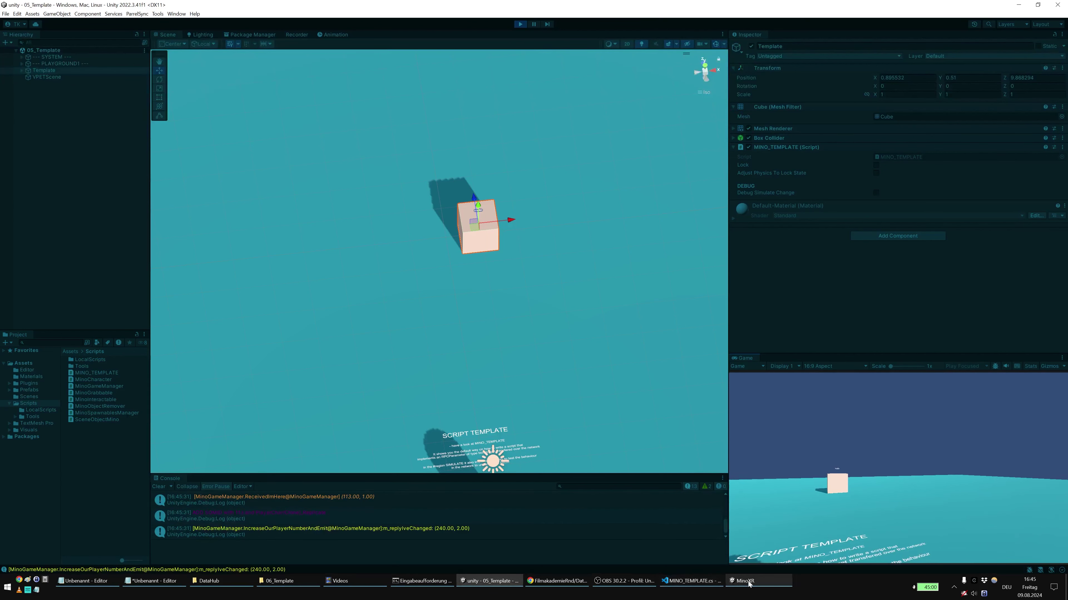
left_click(901, 515)
key("w")
key("a")
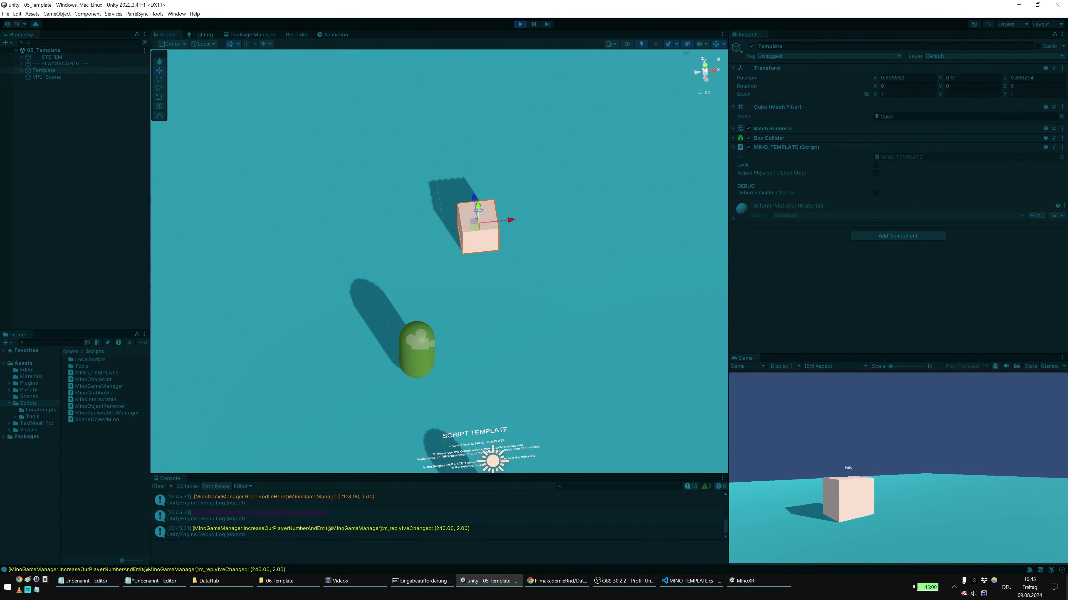
left_click(762, 581)
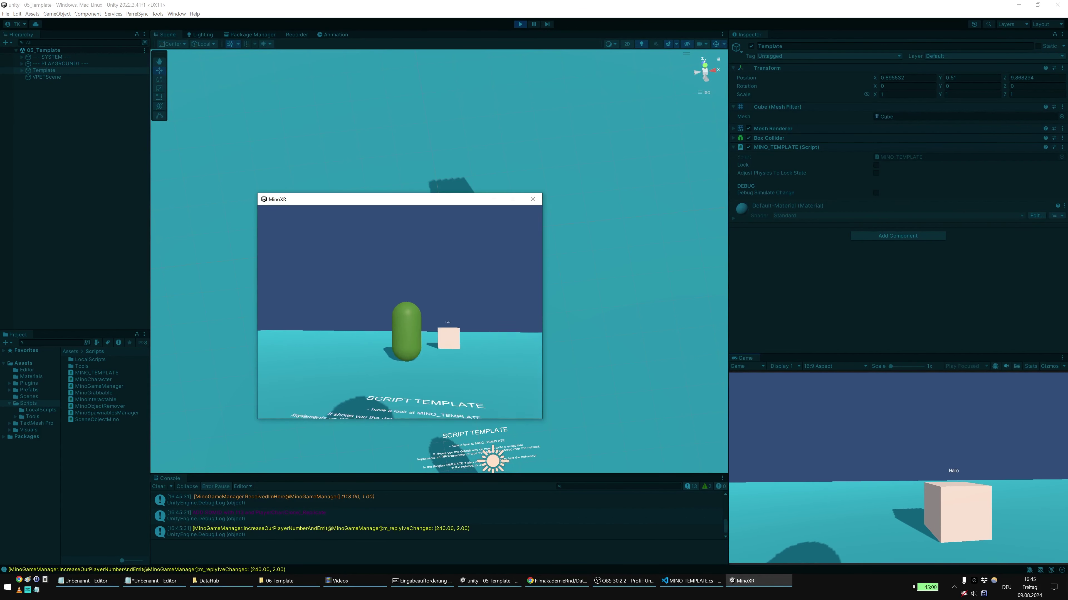
Step: Move the MinoXR window clear of the scene view, walk its player into the Template cube and back off, and return to the editor
key("w")
key("d")
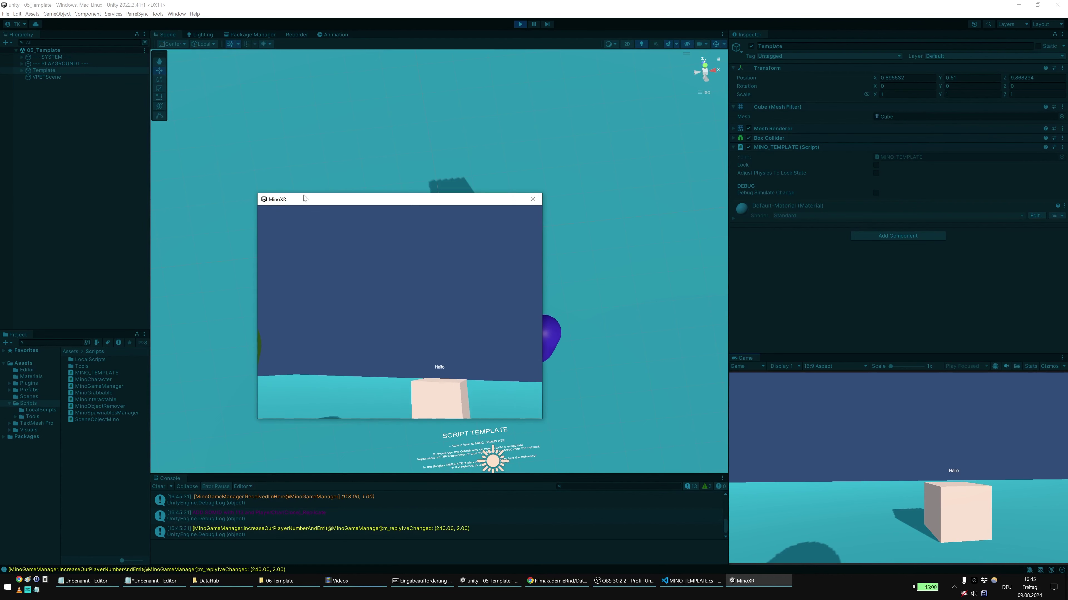
left_click_drag(305, 197, 692, 98)
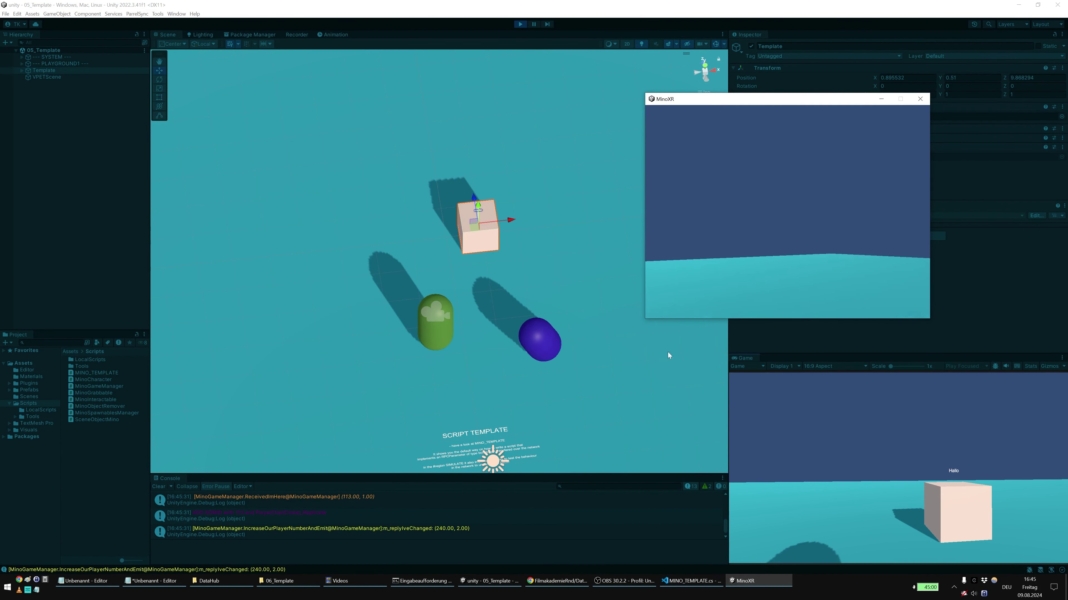
key("w")
key("s")
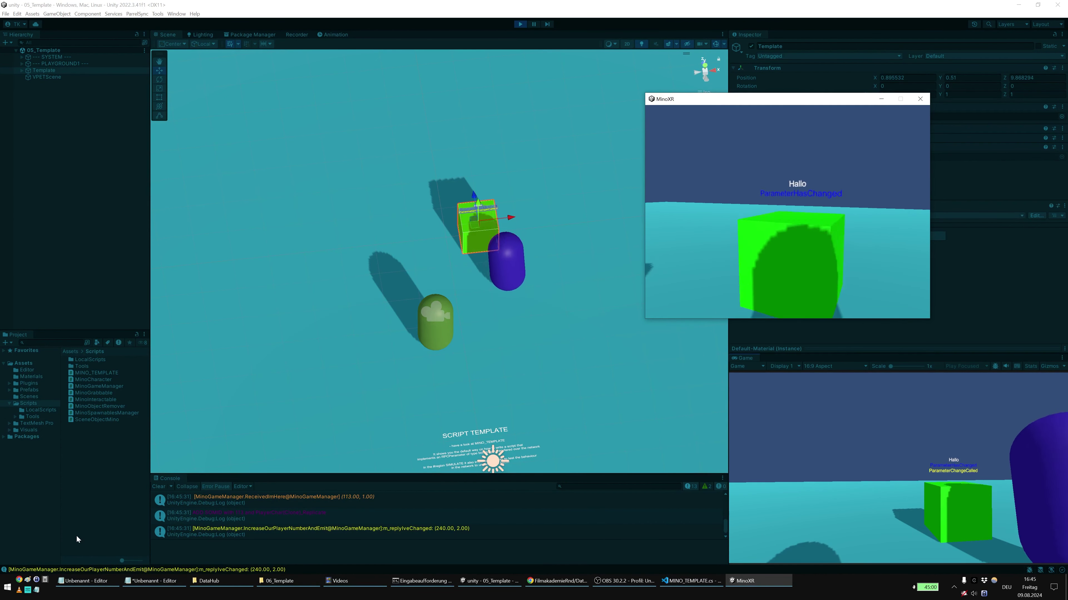
key("s")
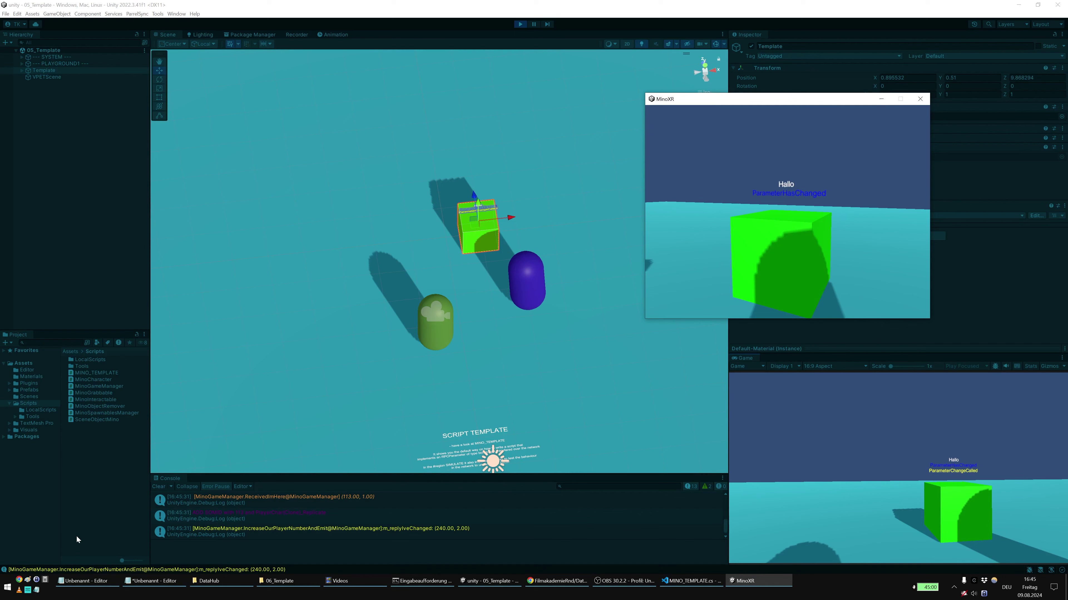
key("alt+Tab")
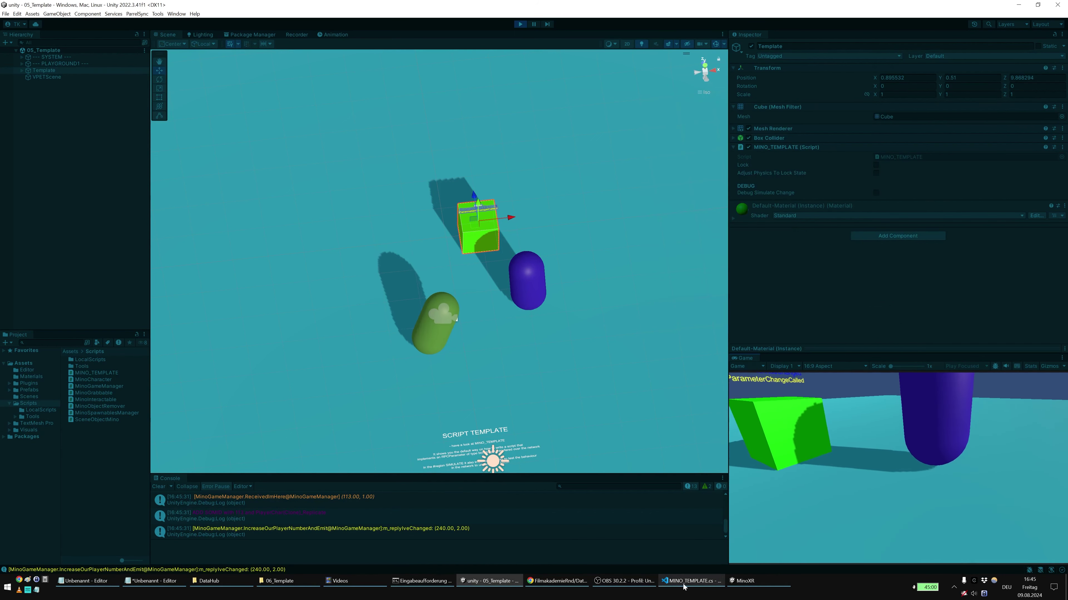
Step: In MINO_TEMPLATE.cs, highlight the networkParameter call in OnTriggerEnter and the material color assignment in ParameterHasChanged
left_click(691, 581)
double_click(299, 458)
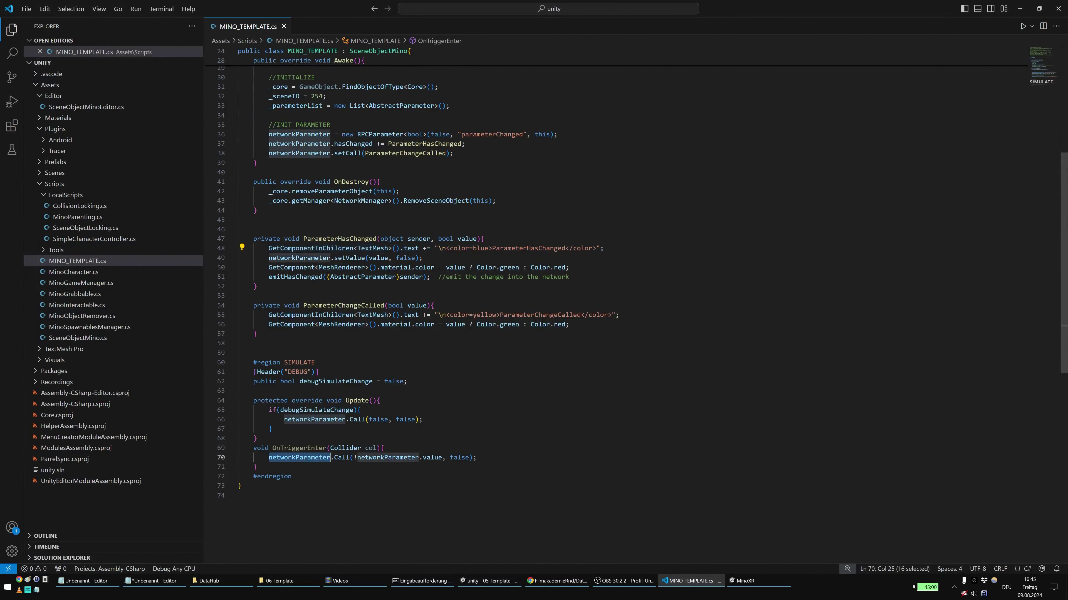
double_click(341, 458)
double_click(388, 458)
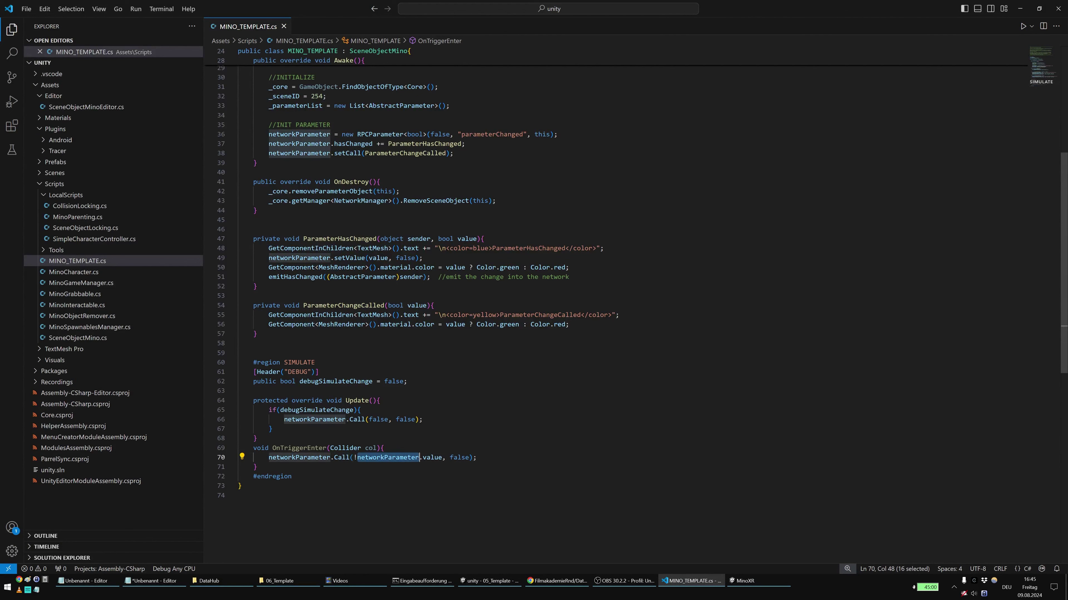
mouse_move(762, 577)
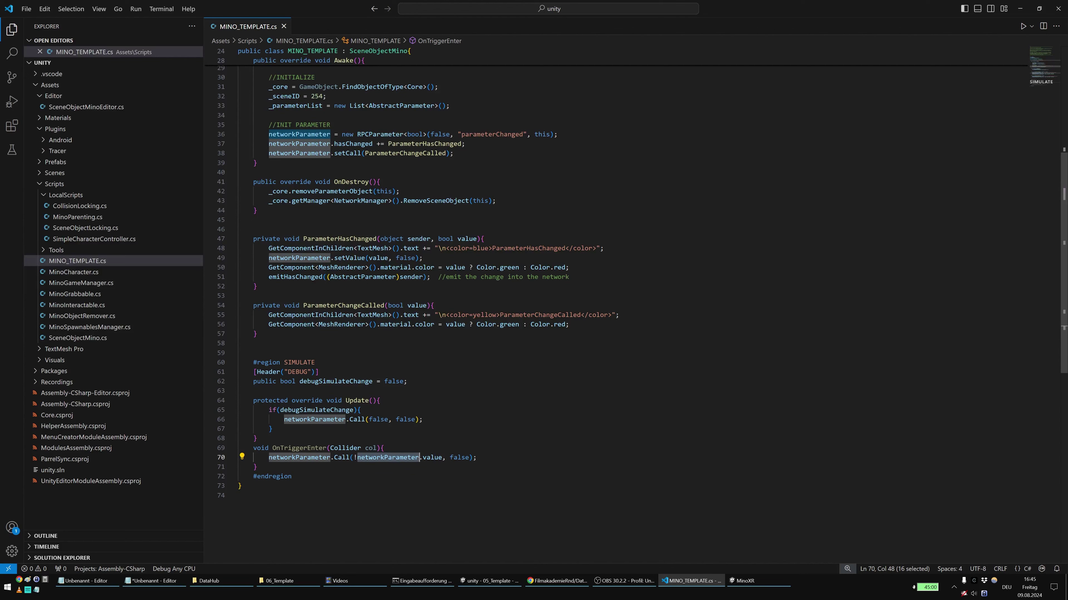
double_click(425, 268)
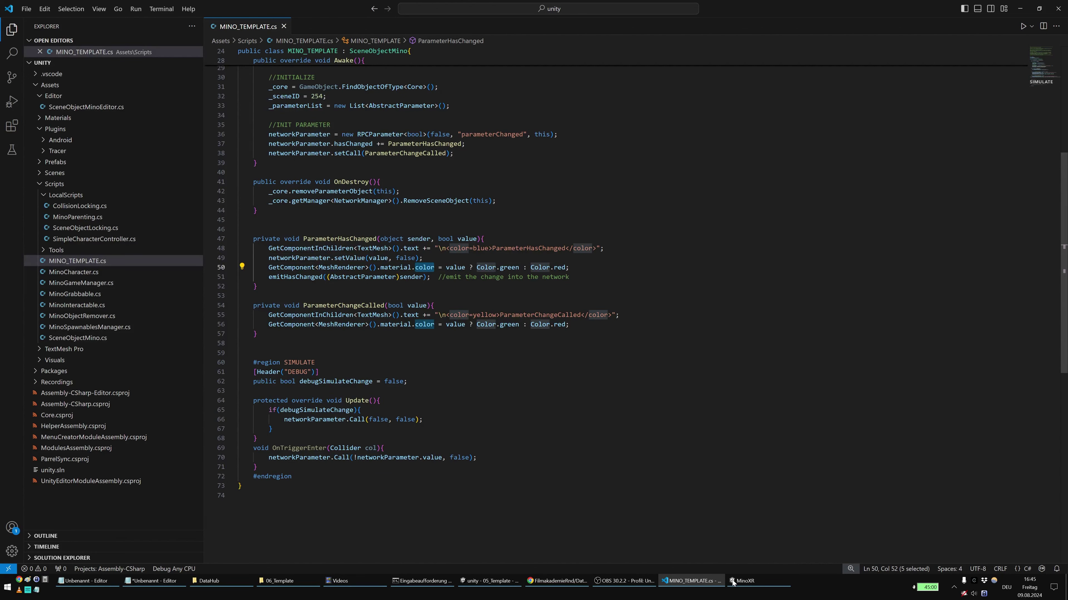
Step: Return to MinoXR and walk its player in and out of the Template cube repeatedly to toggle the networked parameter
left_click(481, 582)
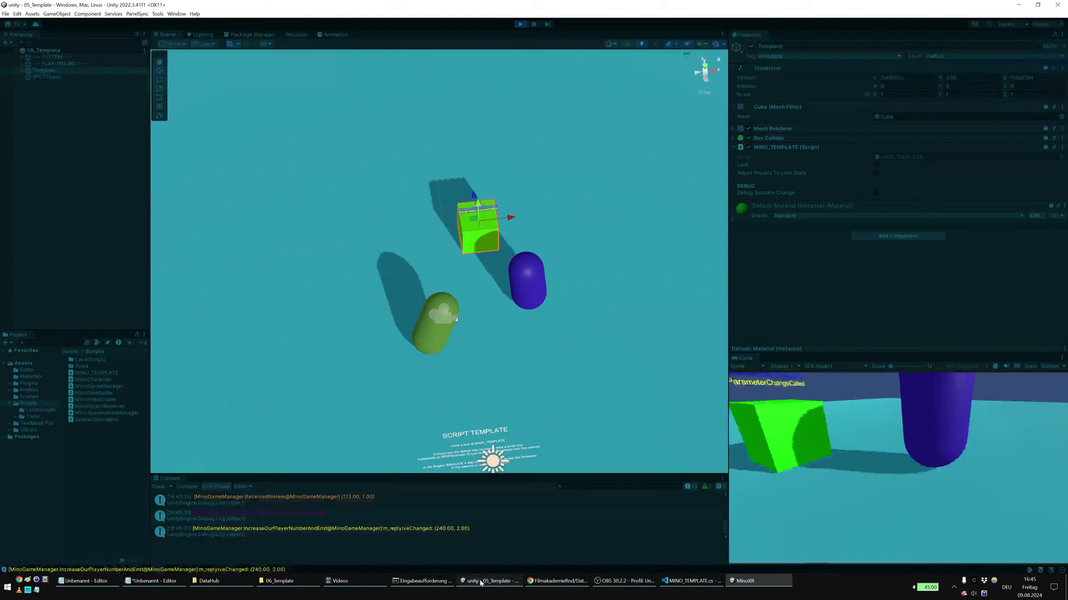
left_click(748, 582)
key("s")
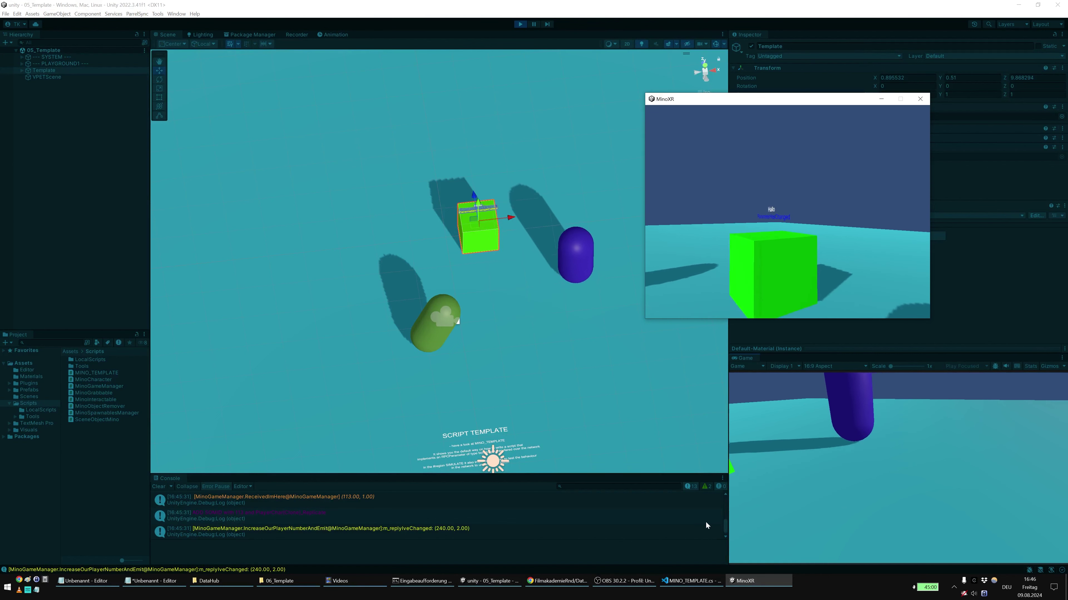
key("w")
key("s")
key("w")
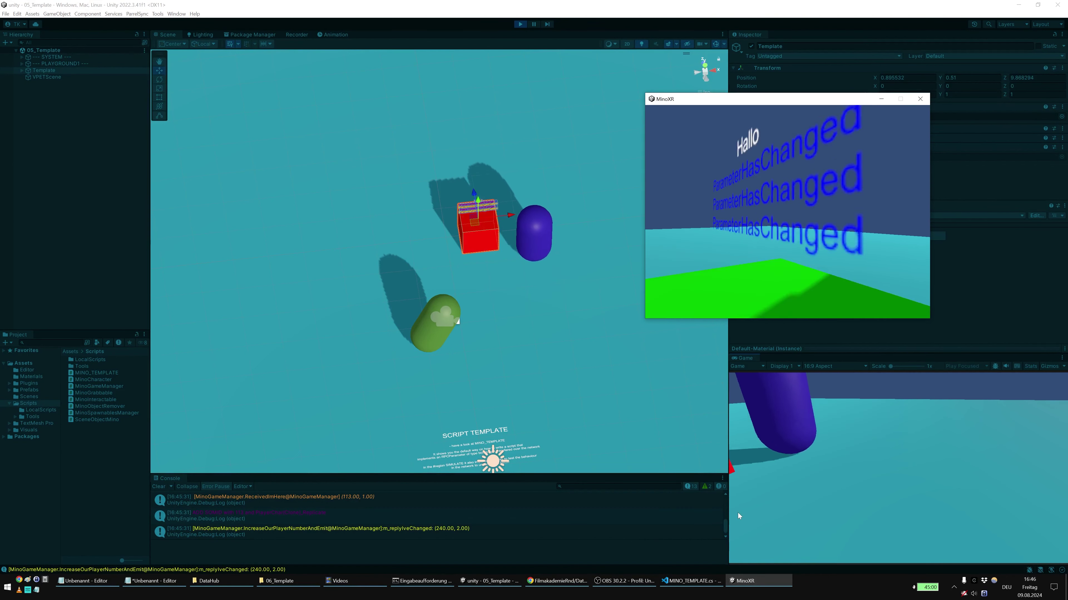
key("s")
Step: Walk the editor's own player into the Template cube to trigger the parameter change, and stop play mode
left_click(776, 391)
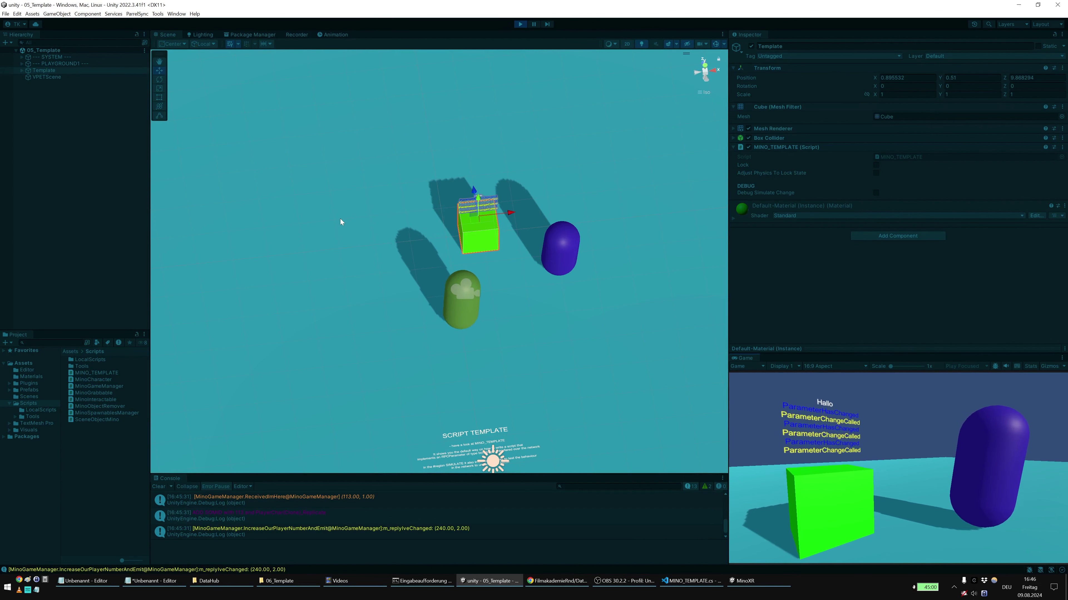
key("w")
key("a")
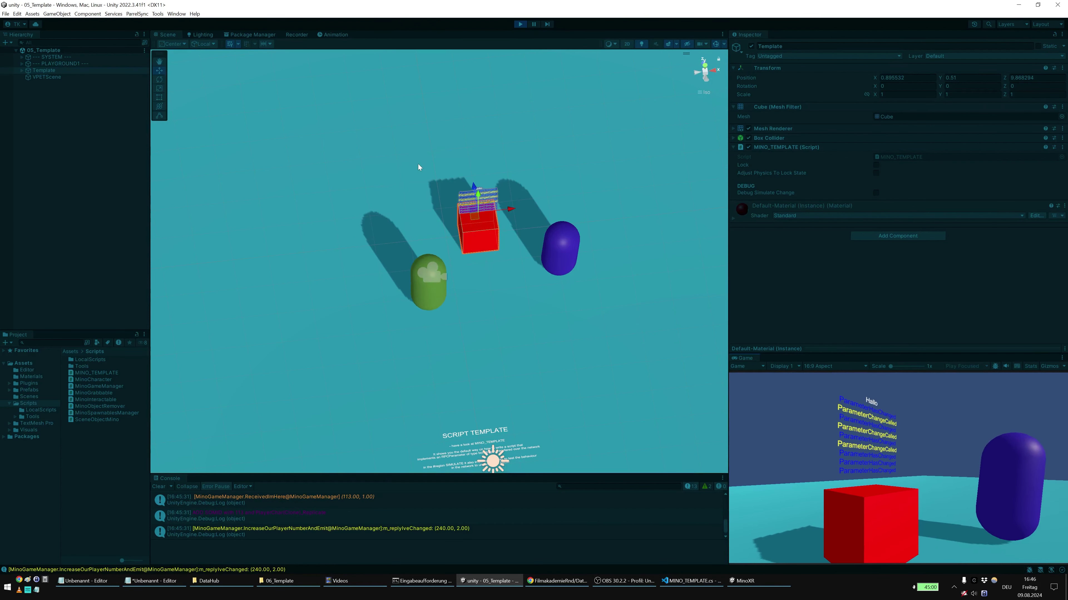
left_click(519, 24)
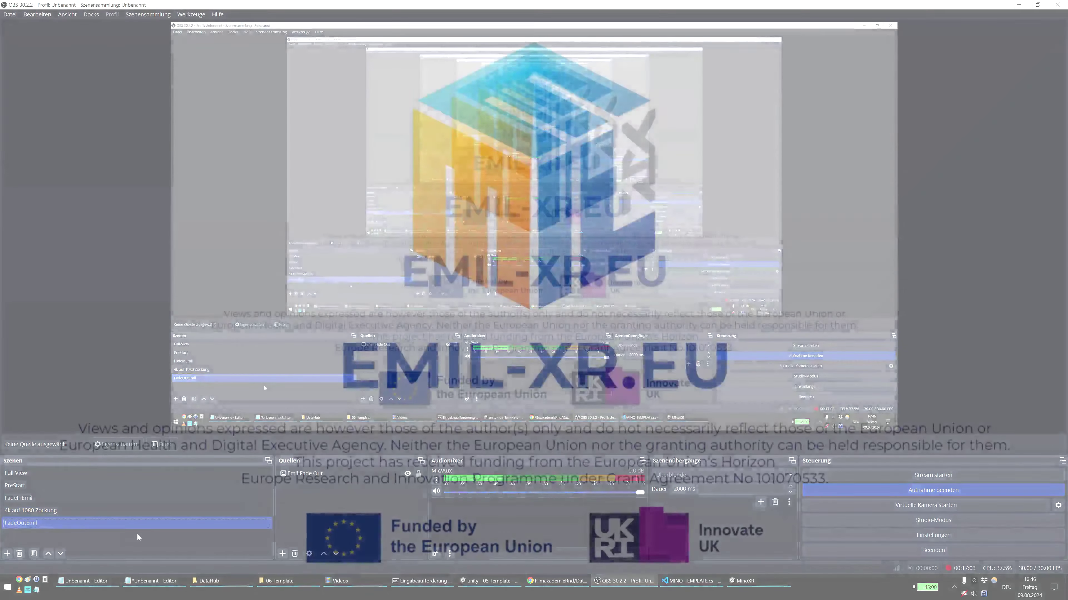